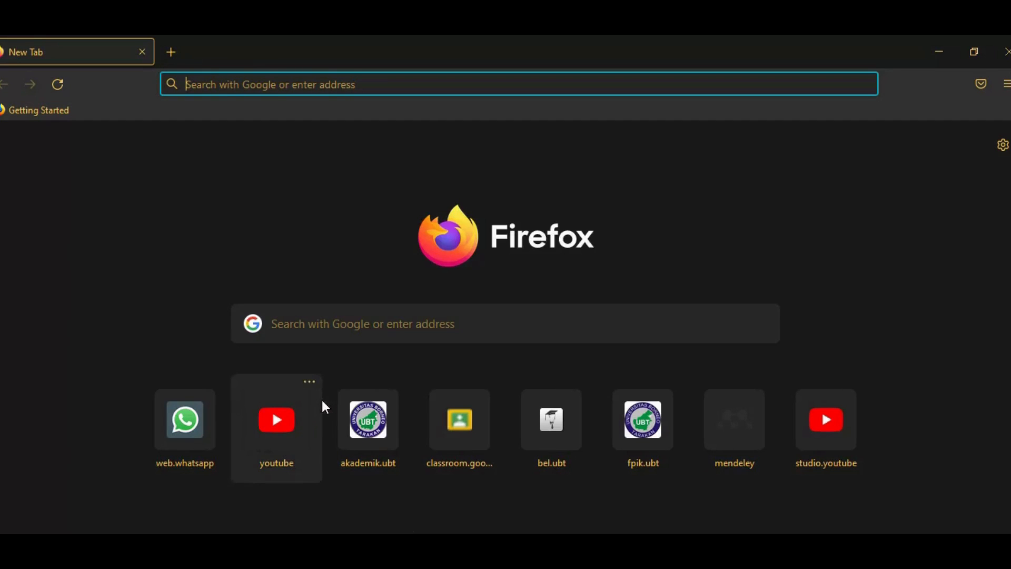
# Search the web for MENDELEY and open the official Mendeley - Reference Management Software site.
pyautogui.click(295, 329)
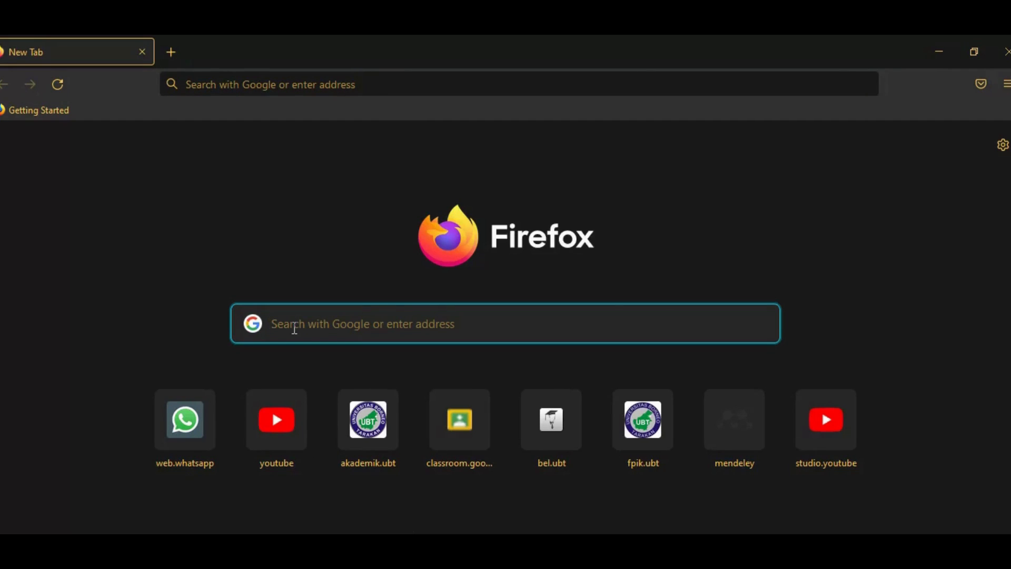
pyautogui.write('MENDELEY')
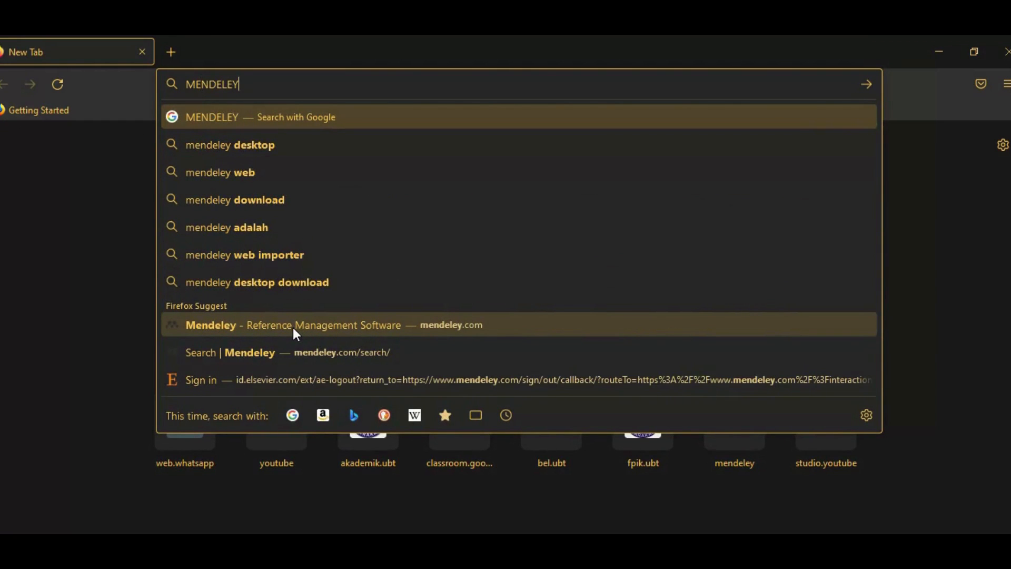
pyautogui.press('Return')
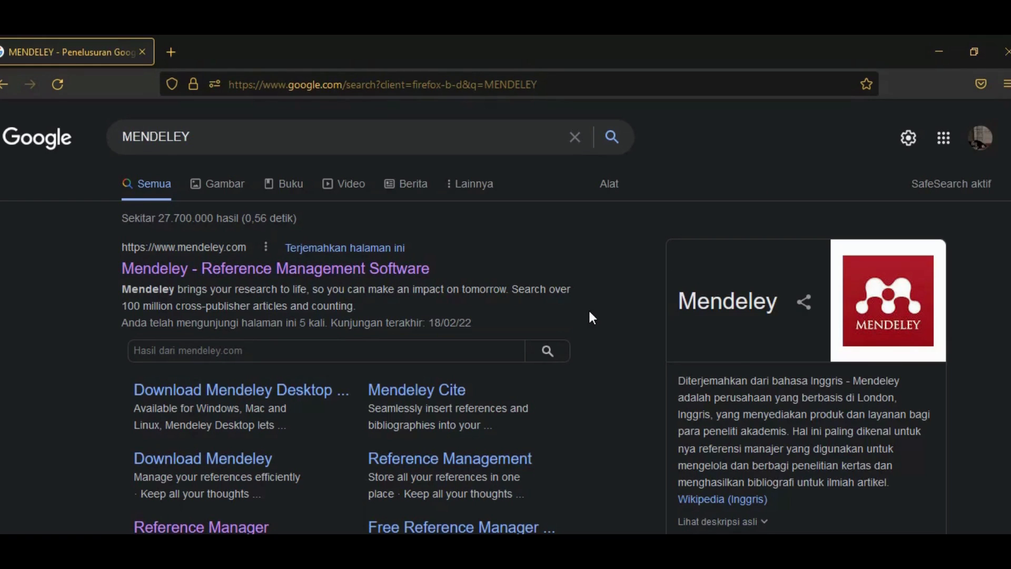
pyautogui.click(373, 267)
pyautogui.click(231, 270)
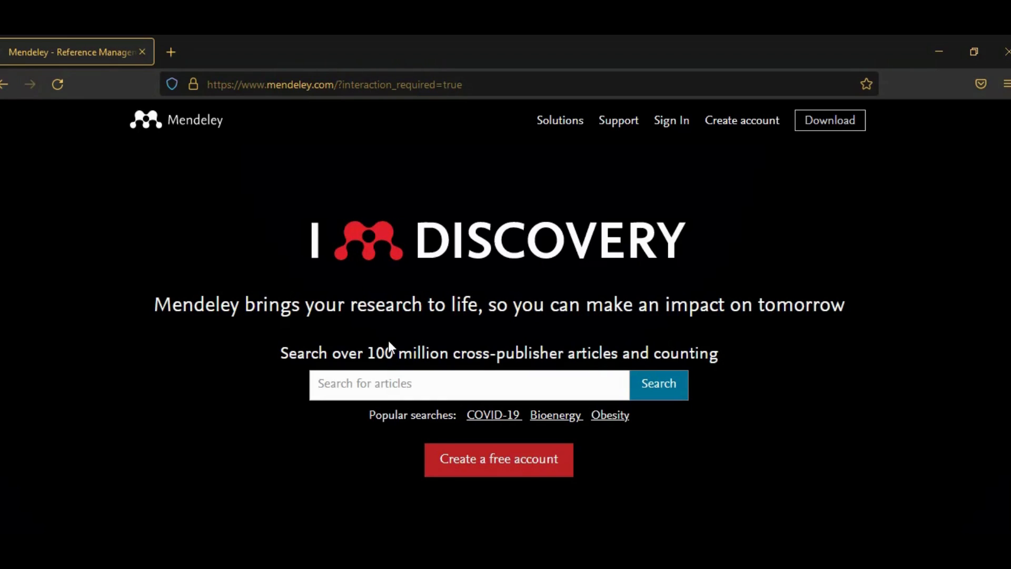
# Start from the free account option, enter the account password to sign in to Mendeley, and decline saving the login.
pyautogui.click(463, 470)
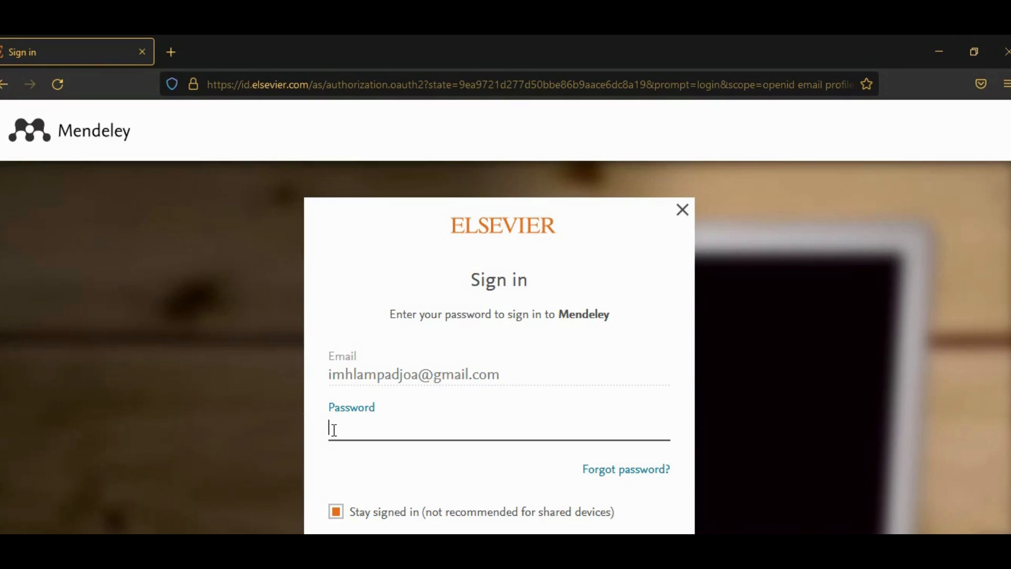
pyautogui.click(337, 553)
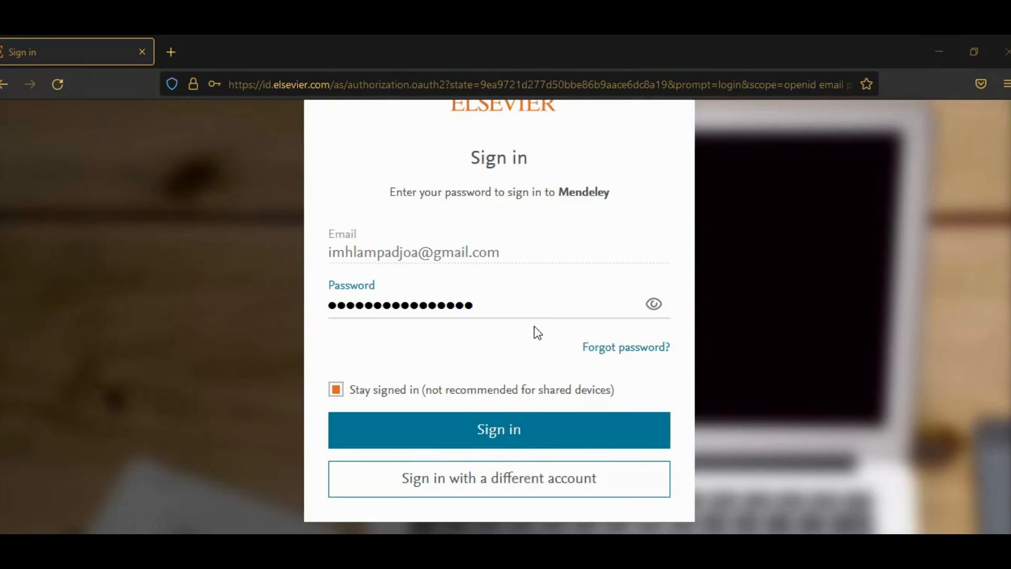
pyautogui.click(541, 432)
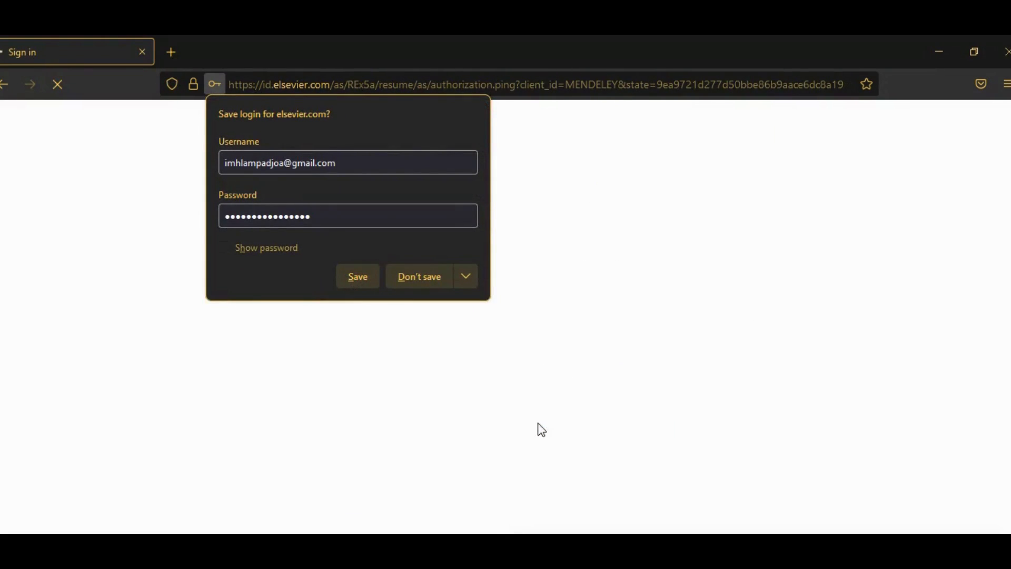
pyautogui.click(404, 283)
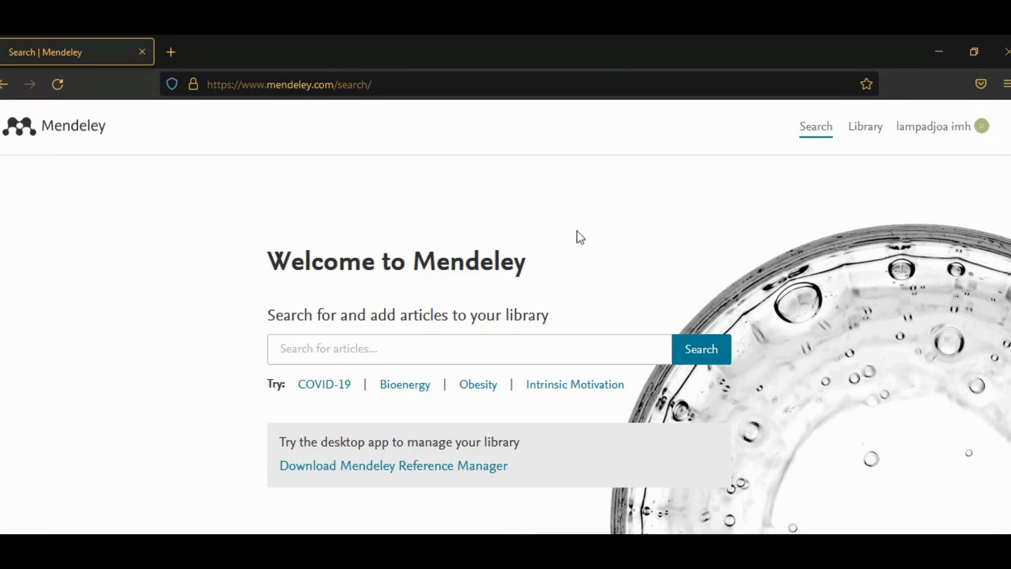
# Download Mendeley Reference Manager for Windows and launch the saved installer from the Downloads folder.
pyautogui.click(478, 471)
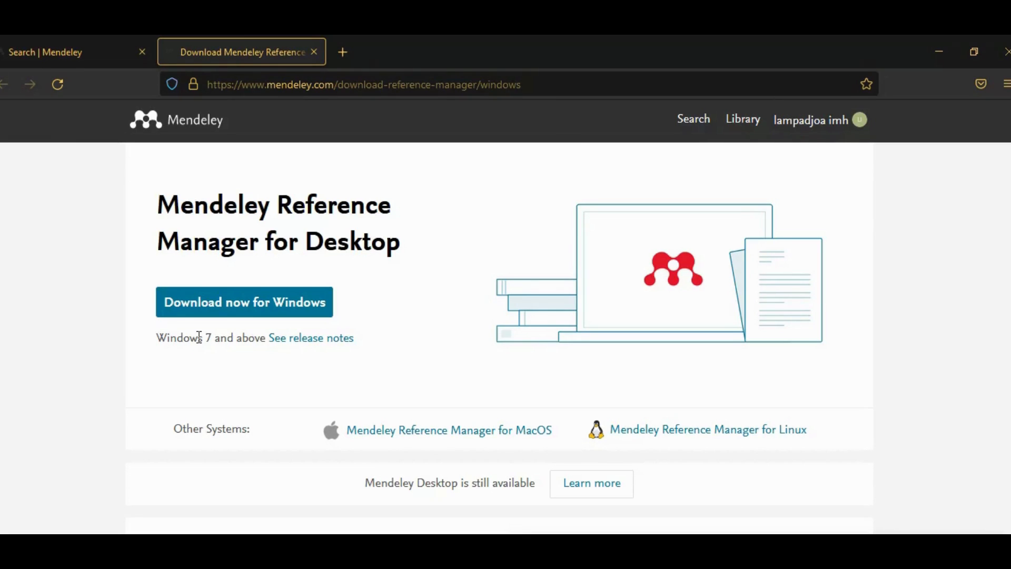
pyautogui.click(191, 312)
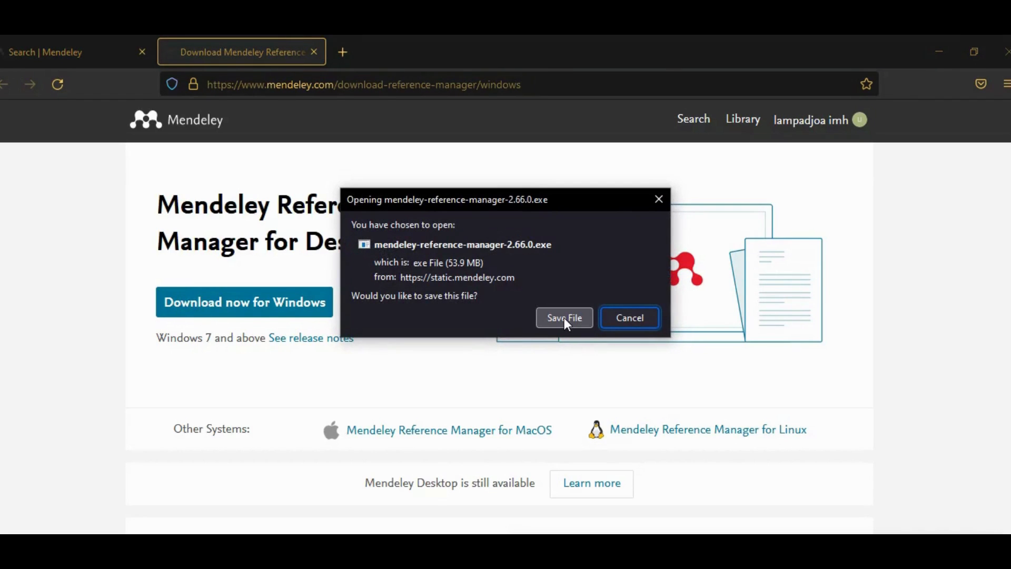
pyautogui.click(564, 318)
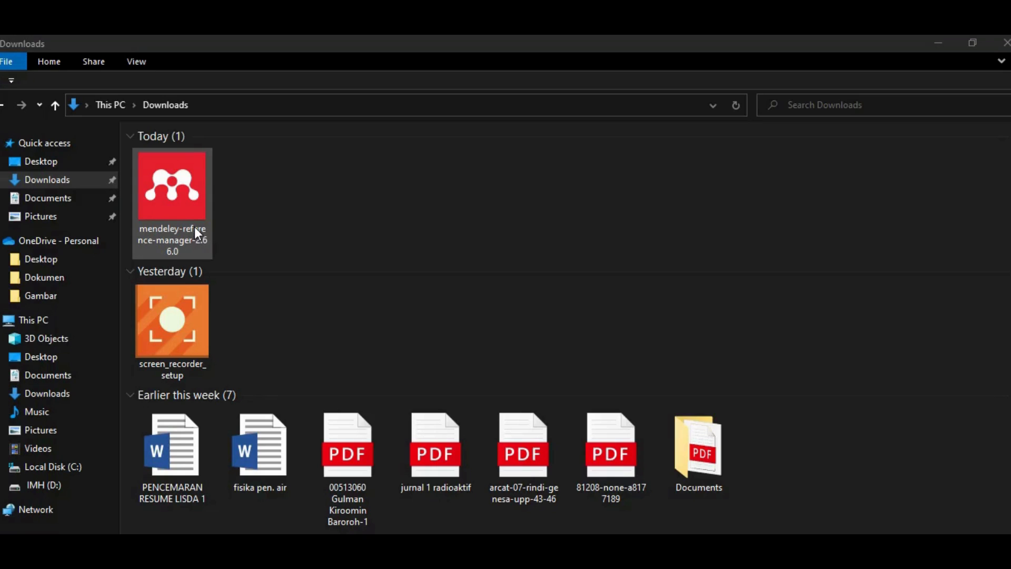
pyautogui.doubleClick(194, 227)
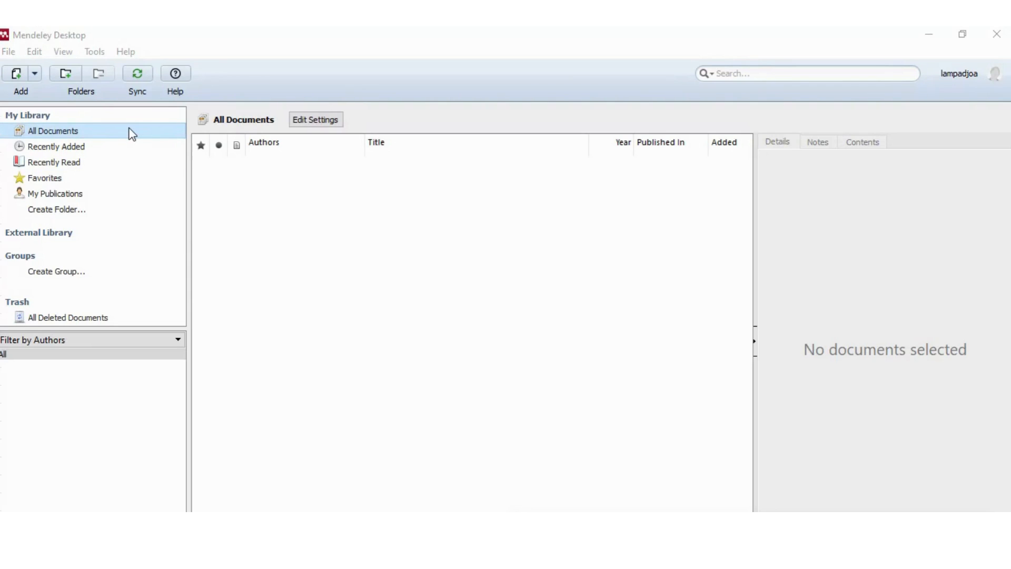
# In Mendeley Desktop, add the PDF file "jurnal 1 radioaktif" from the Downloads folder to the library.
pyautogui.click(34, 75)
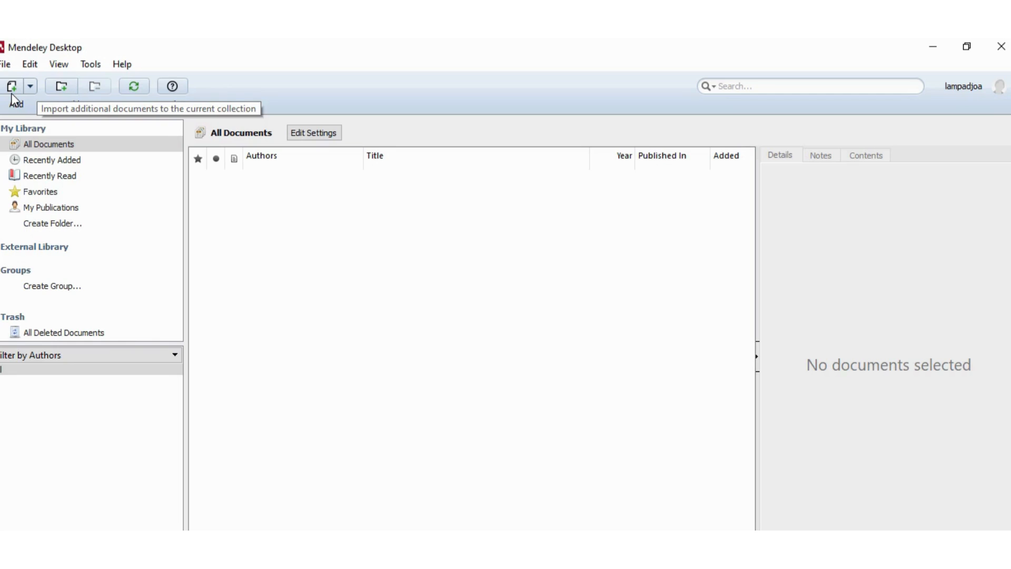
pyautogui.click(28, 92)
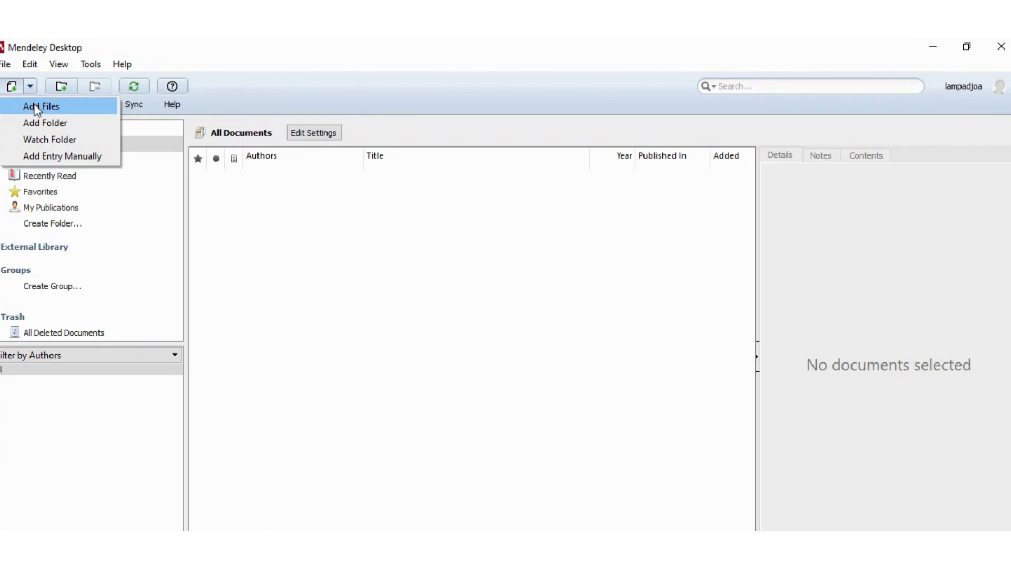
pyautogui.click(36, 107)
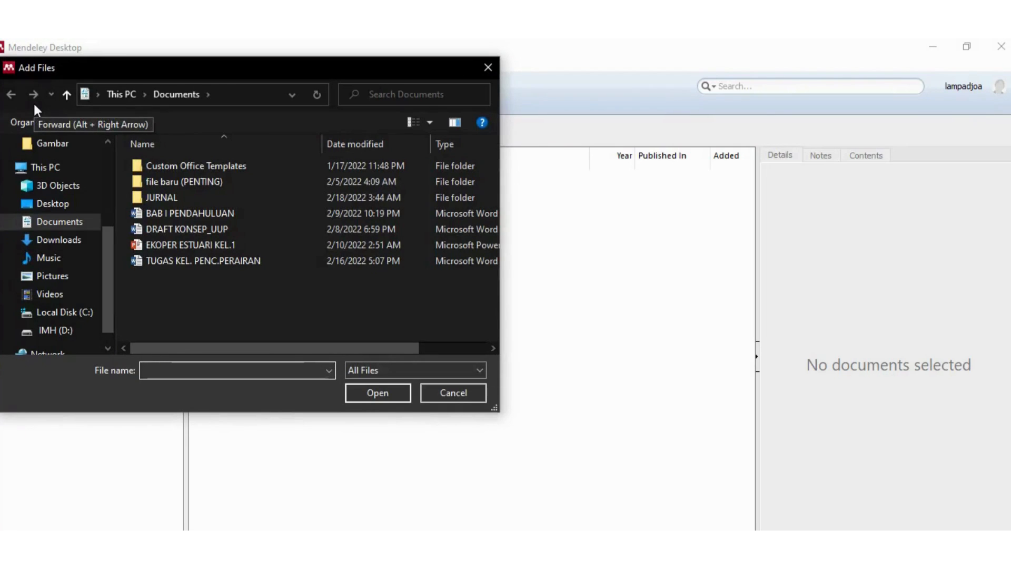
pyautogui.click(71, 246)
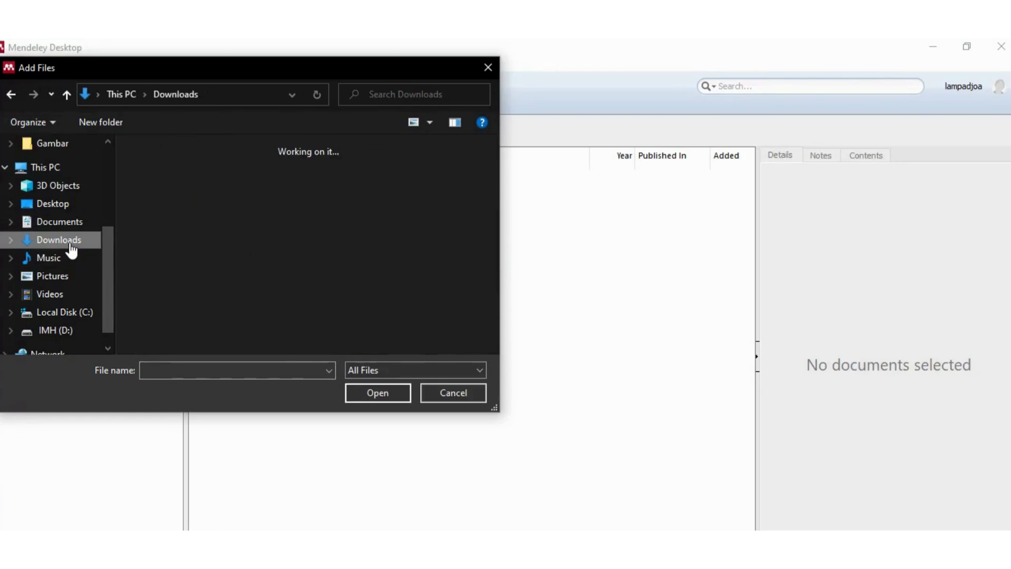
pyautogui.moveTo(491, 179); pyautogui.dragTo(500, 251)
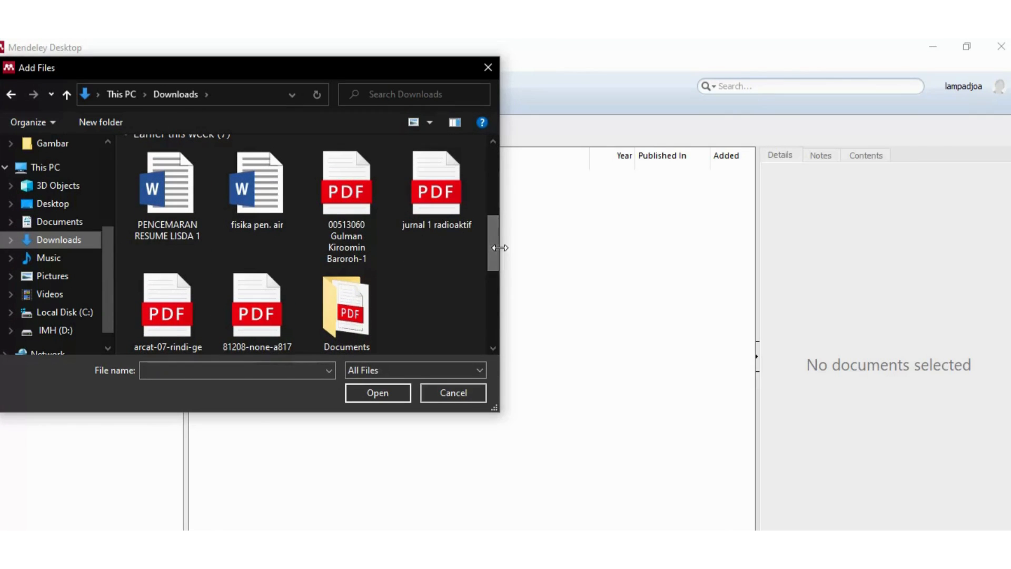
pyautogui.click(444, 205)
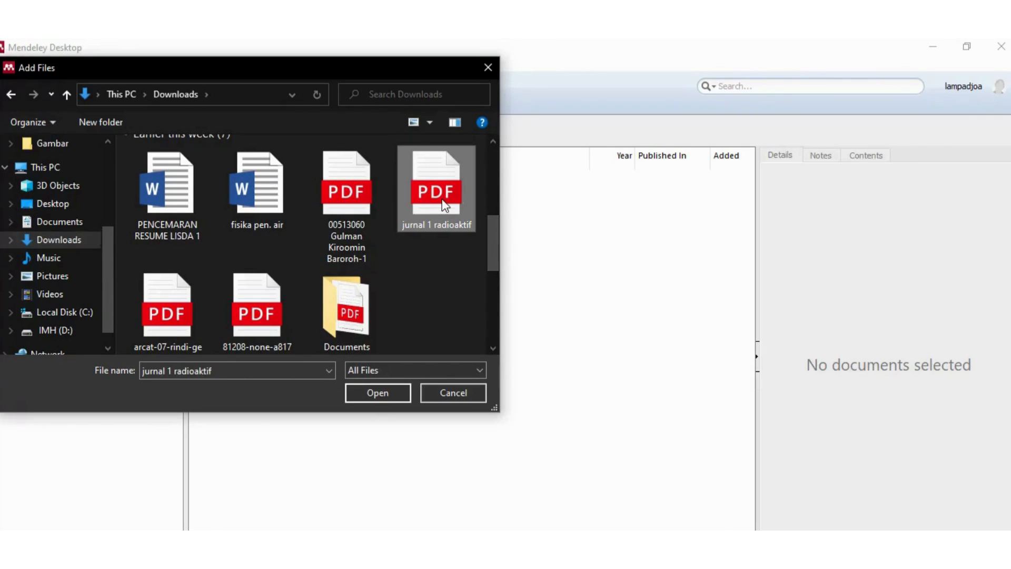
pyautogui.click(364, 397)
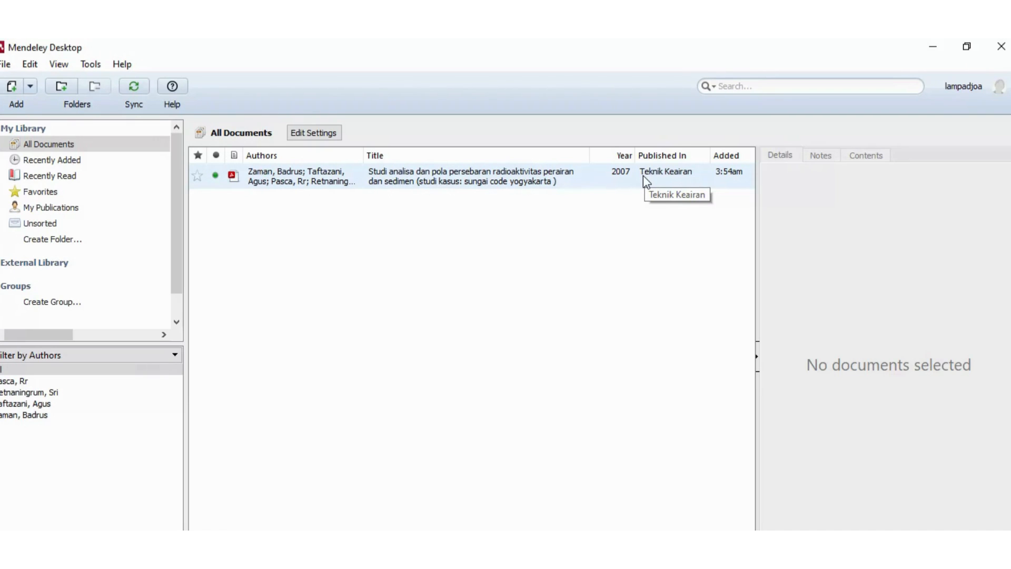
# Examine the imported article's details, including its journal, year, volume, pages, keywords, catalog IDs and attached file.
pyautogui.hotkey('alt', 'Tab')
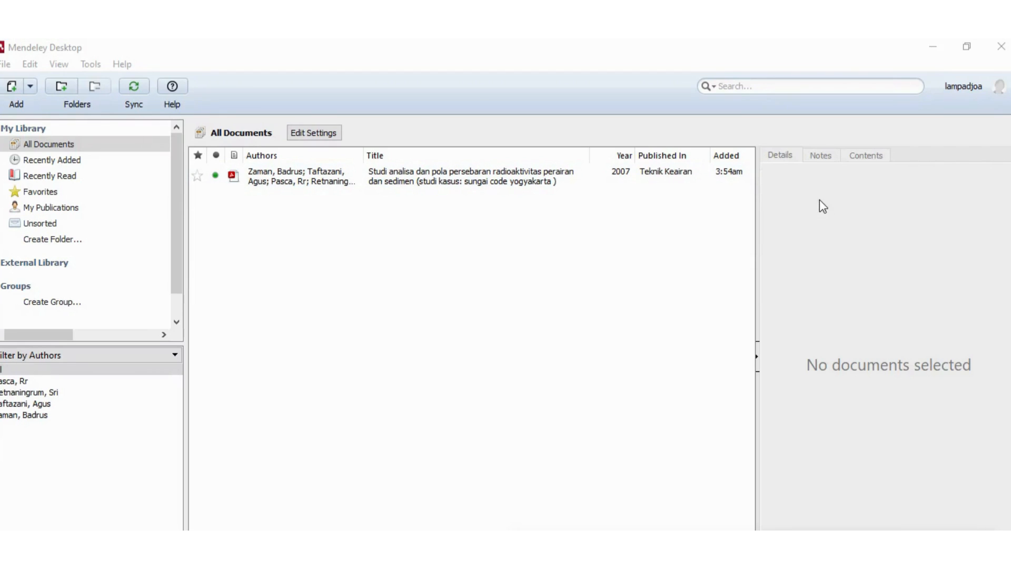
pyautogui.click(435, 170)
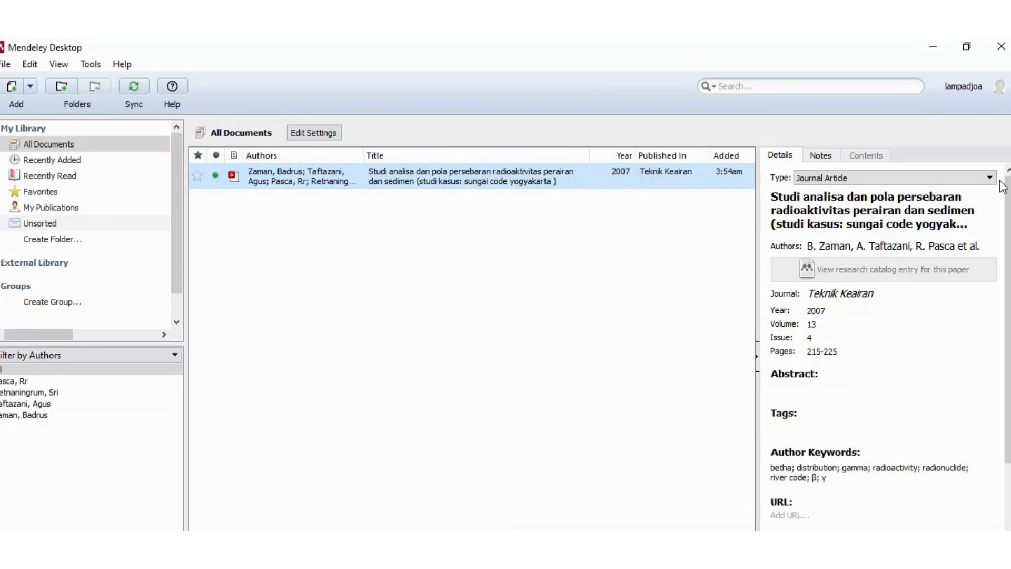
pyautogui.moveTo(1009, 207); pyautogui.dragTo(1010, 214)
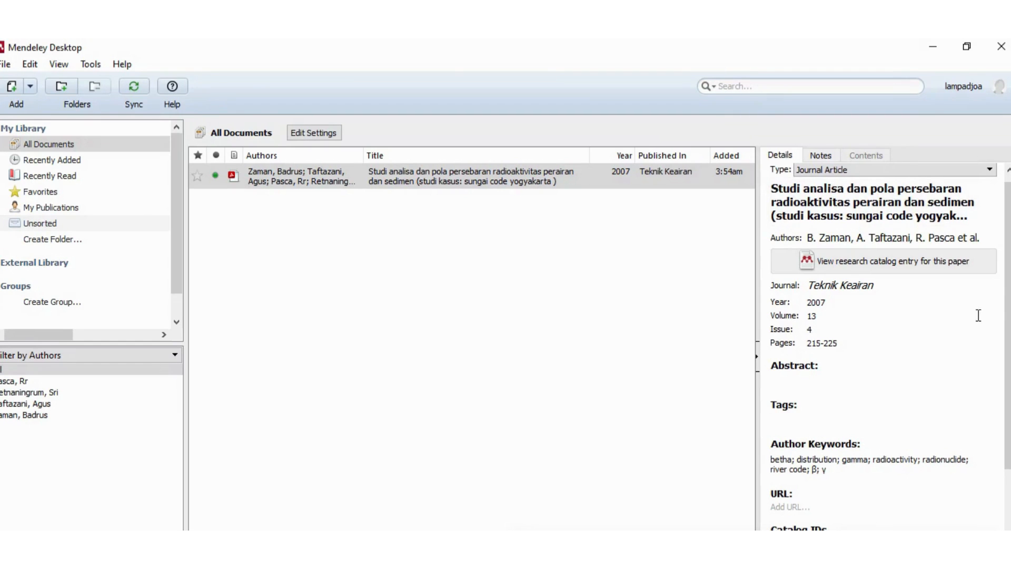
pyautogui.scroll(-1, 1009, 259)
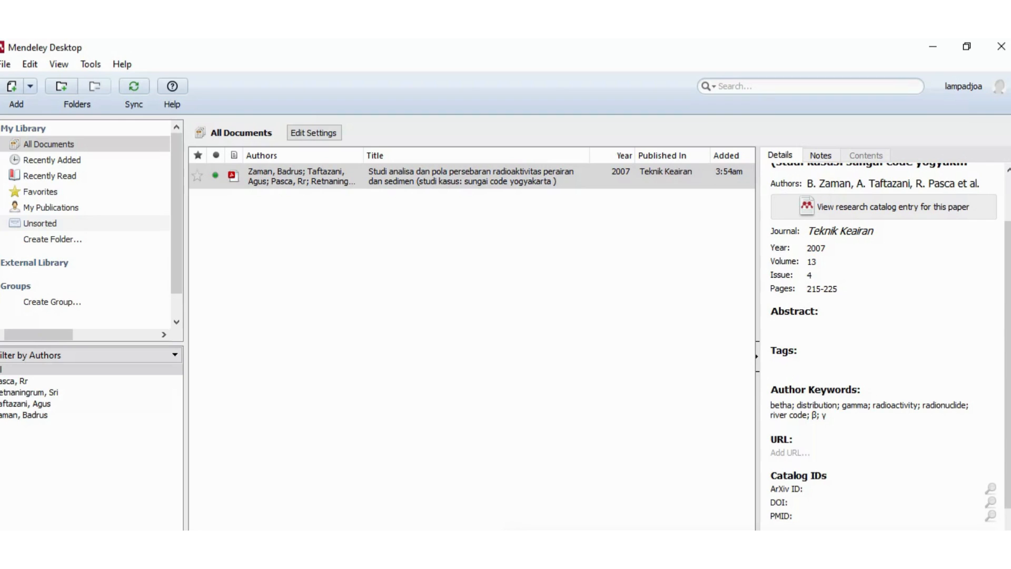
pyautogui.scroll(2, 885, 342)
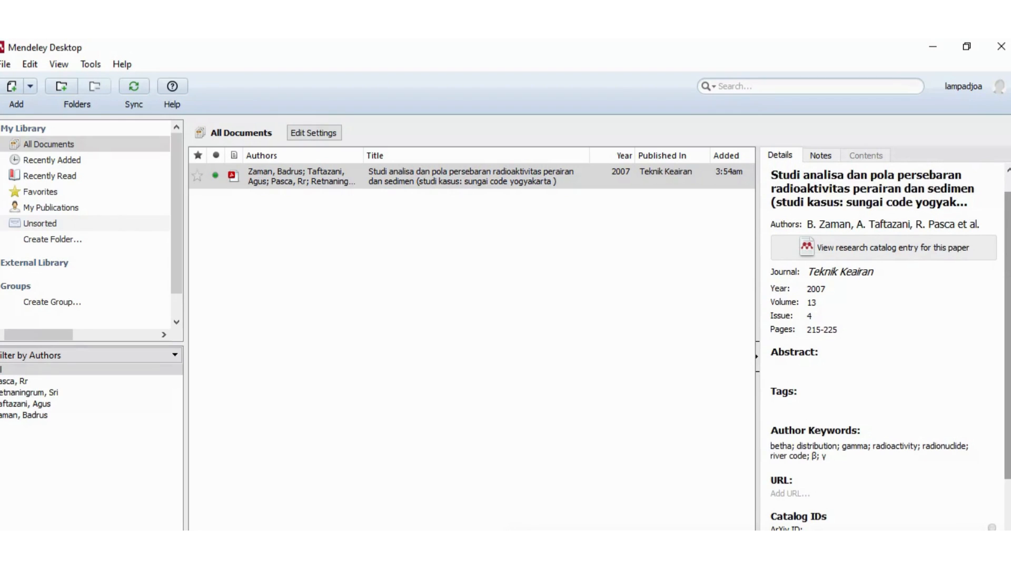
pyautogui.scroll(-1, 884, 346)
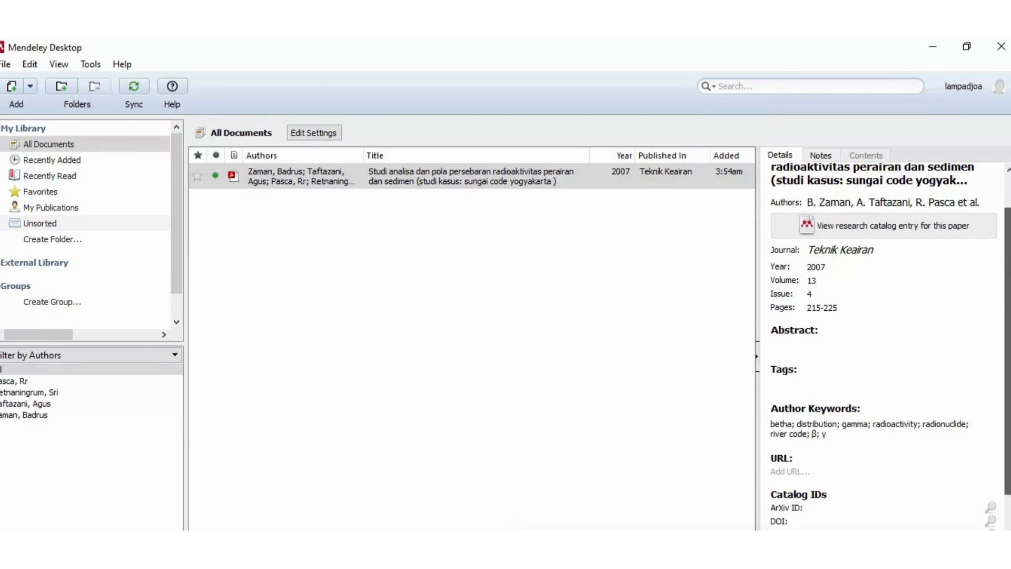
pyautogui.scroll(-1, 885, 346)
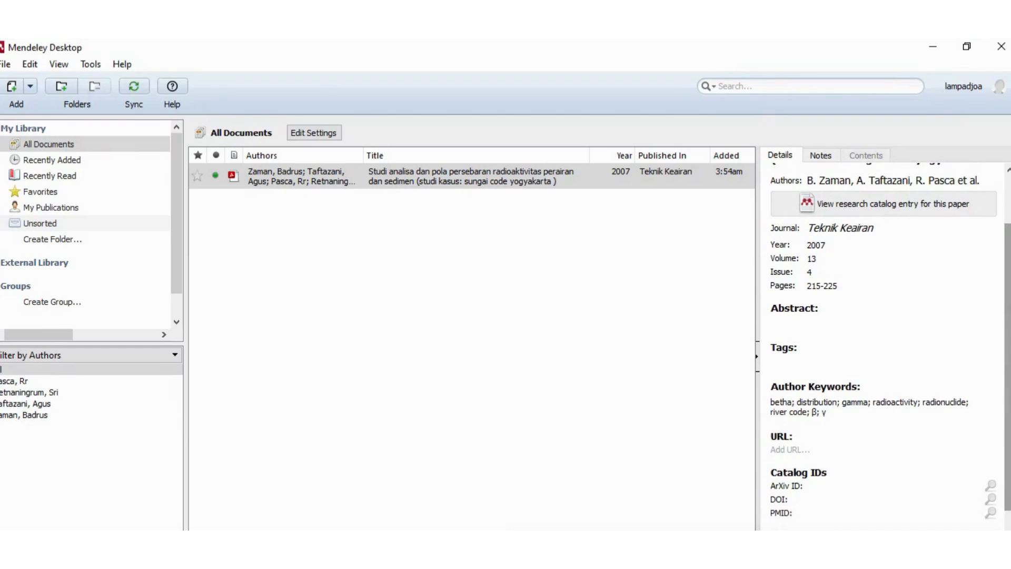
pyautogui.scroll(-3, 885, 346)
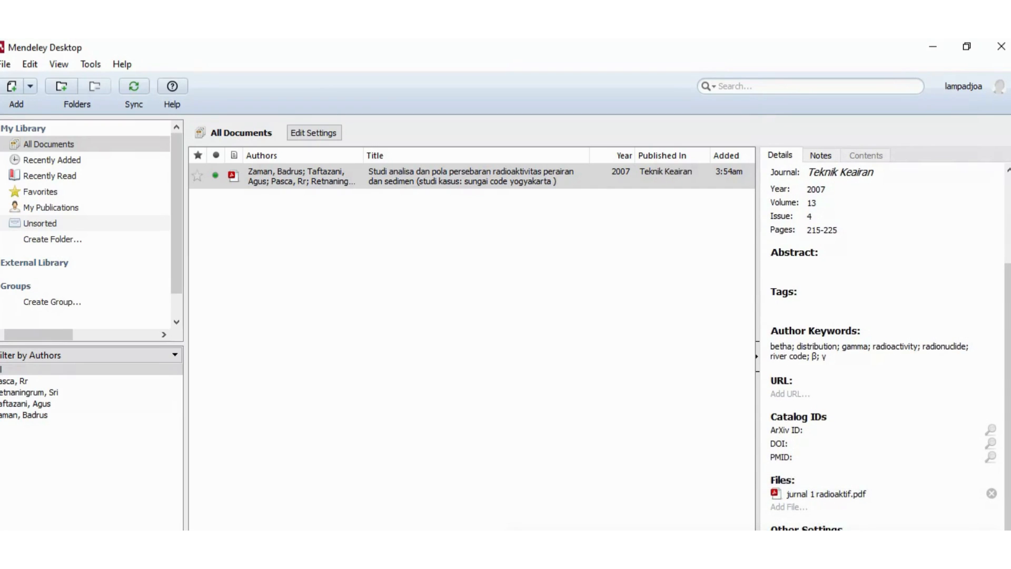
pyautogui.moveTo(1006, 299); pyautogui.dragTo(1007, 207)
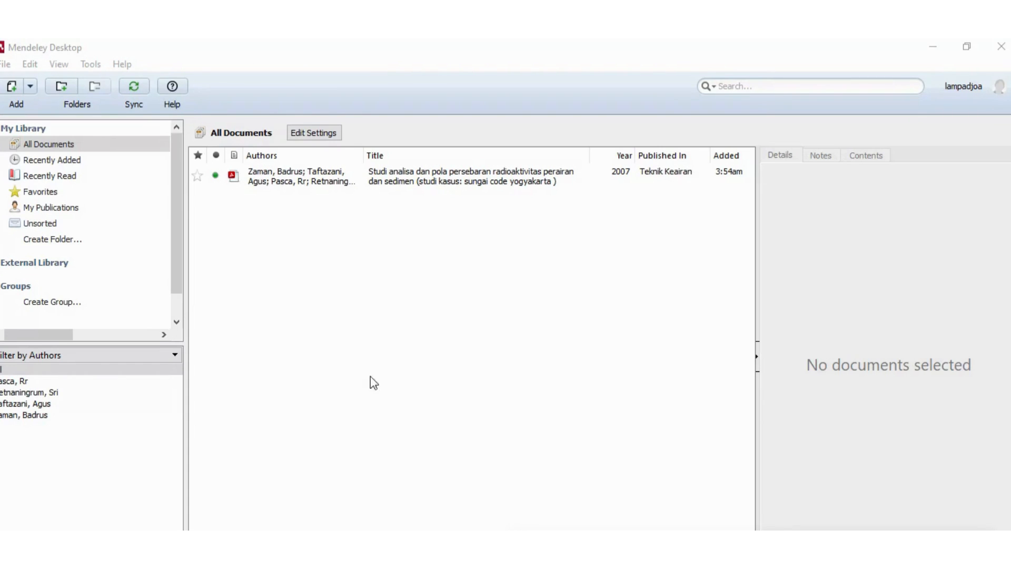
# Import the JURNAL folder from Documents into the library.
pyautogui.click(31, 87)
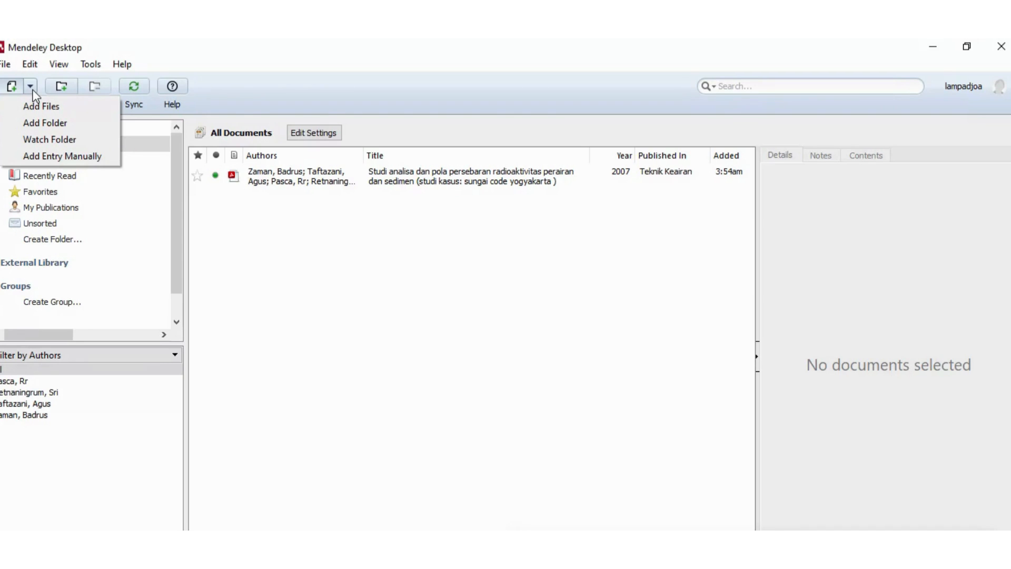
pyautogui.click(42, 122)
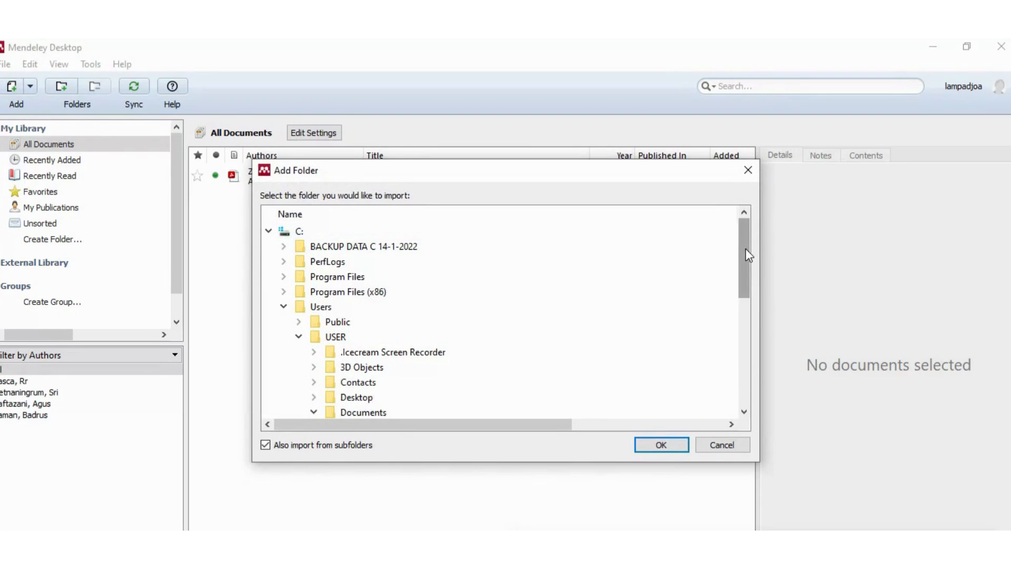
pyautogui.moveTo(747, 253); pyautogui.dragTo(749, 301)
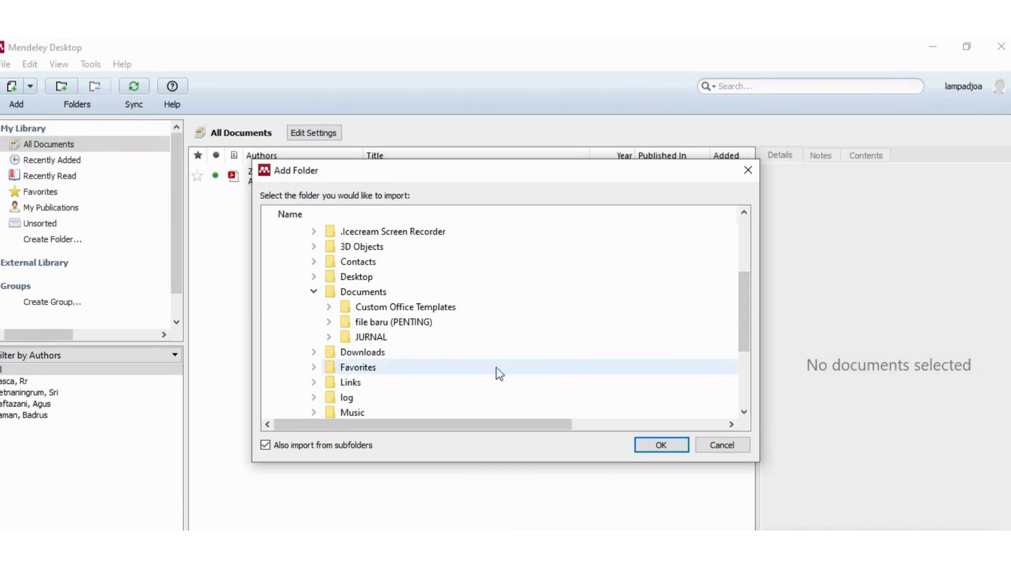
pyautogui.click(437, 341)
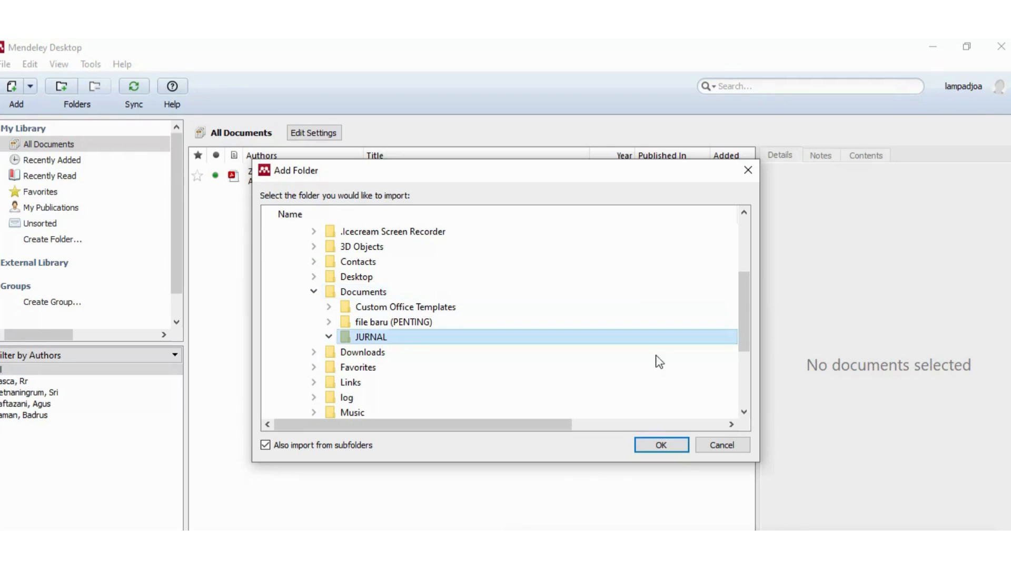
pyautogui.click(659, 446)
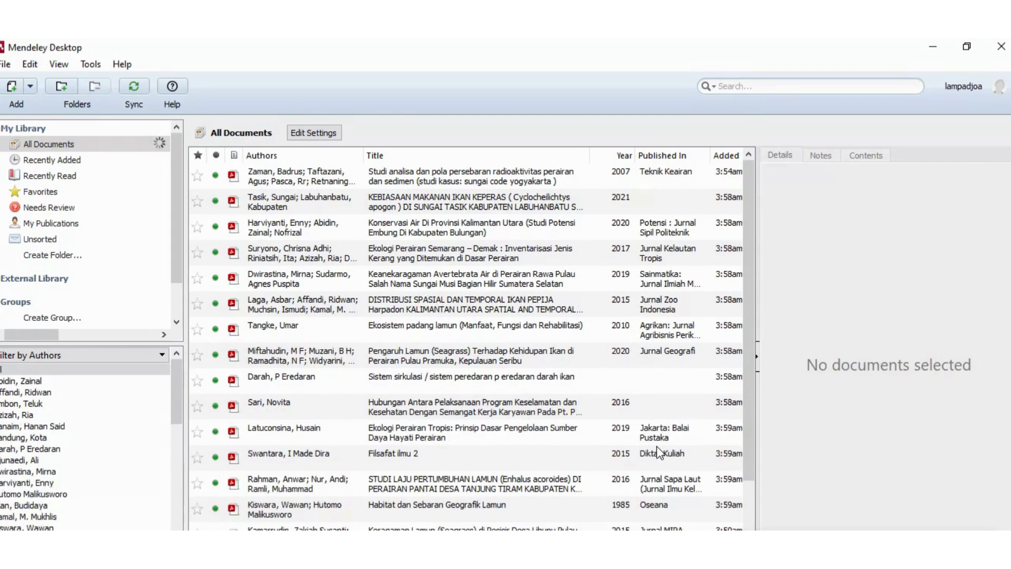
# Select all documents in the library and review the list of imported articles.
pyautogui.hotkey('ctrl', 'a')
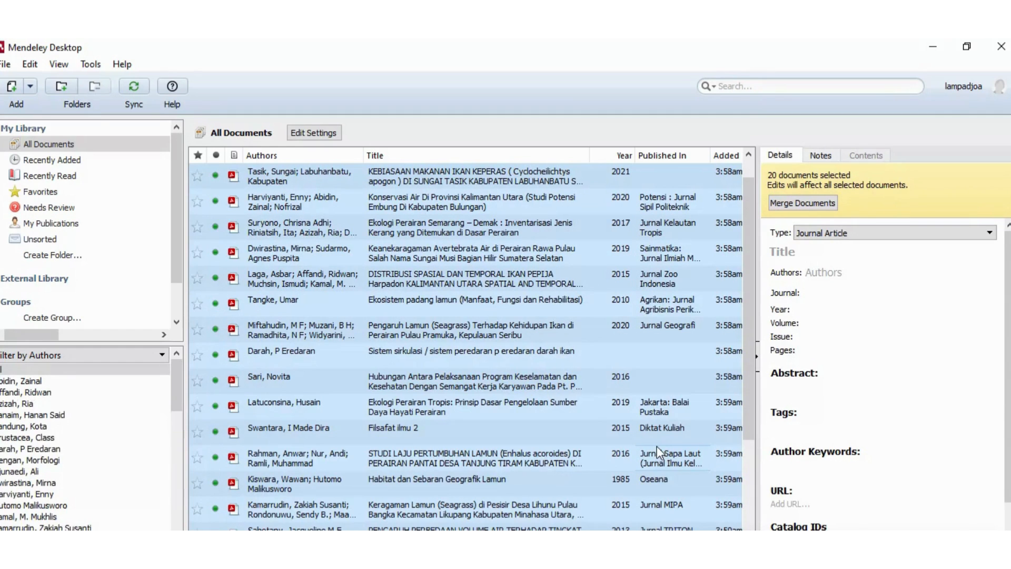
pyautogui.moveTo(747, 213); pyautogui.dragTo(744, 324)
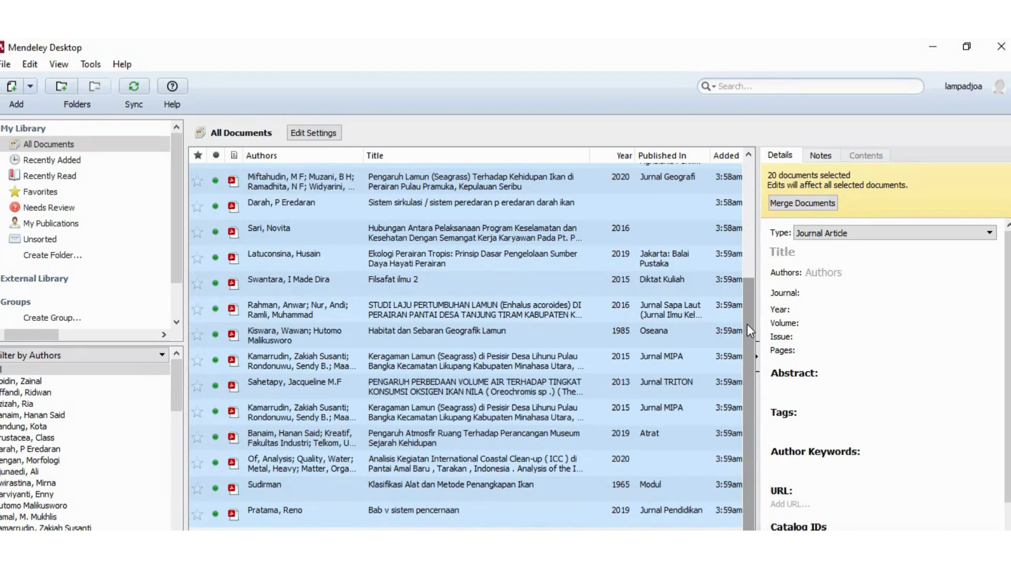
# Delete the 20 selected articles from the library.
pyautogui.moveTo(747, 324); pyautogui.dragTo(751, 204)
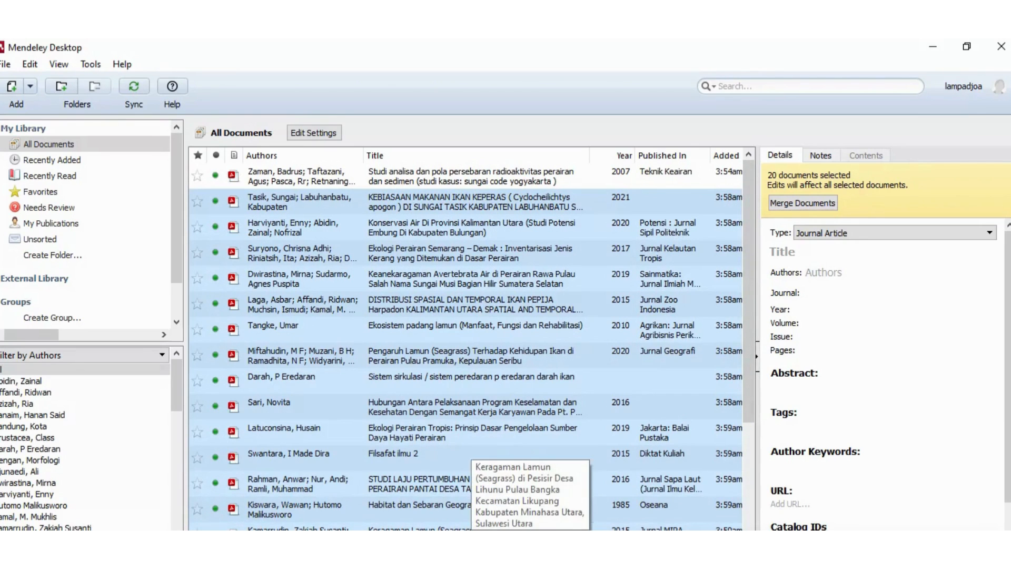
pyautogui.press('Delete')
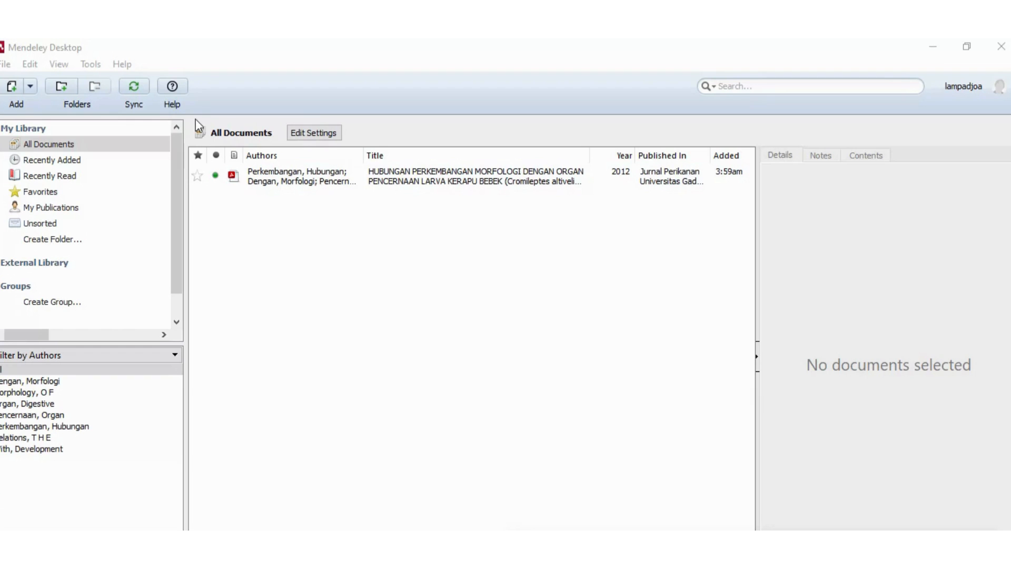
# Set the Lamun and Mangrove folders under Documents as watched folders, apply the option, and clear the document selection.
pyautogui.click(34, 85)
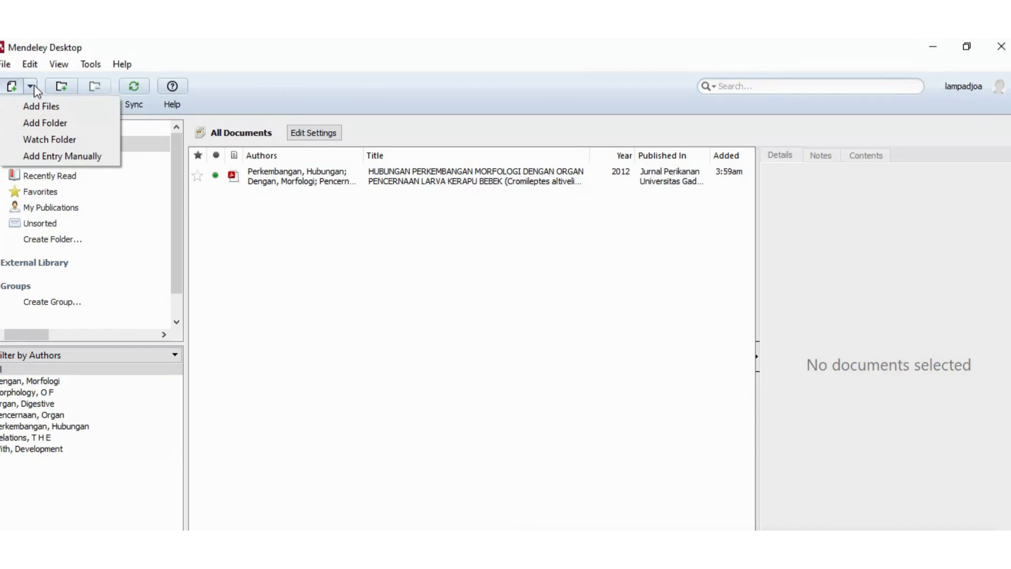
pyautogui.click(44, 140)
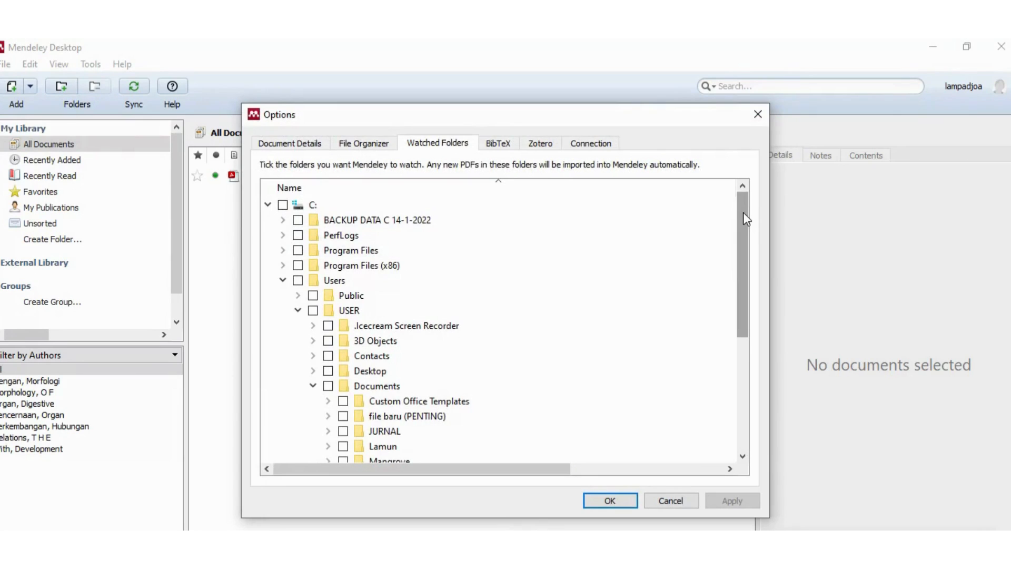
pyautogui.moveTo(744, 212); pyautogui.dragTo(744, 280)
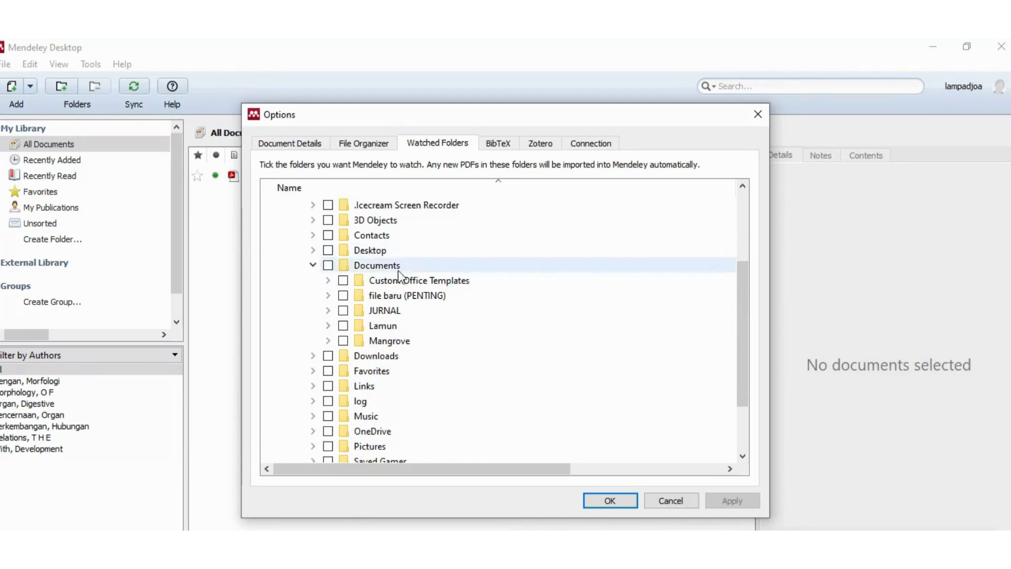
pyautogui.click(349, 325)
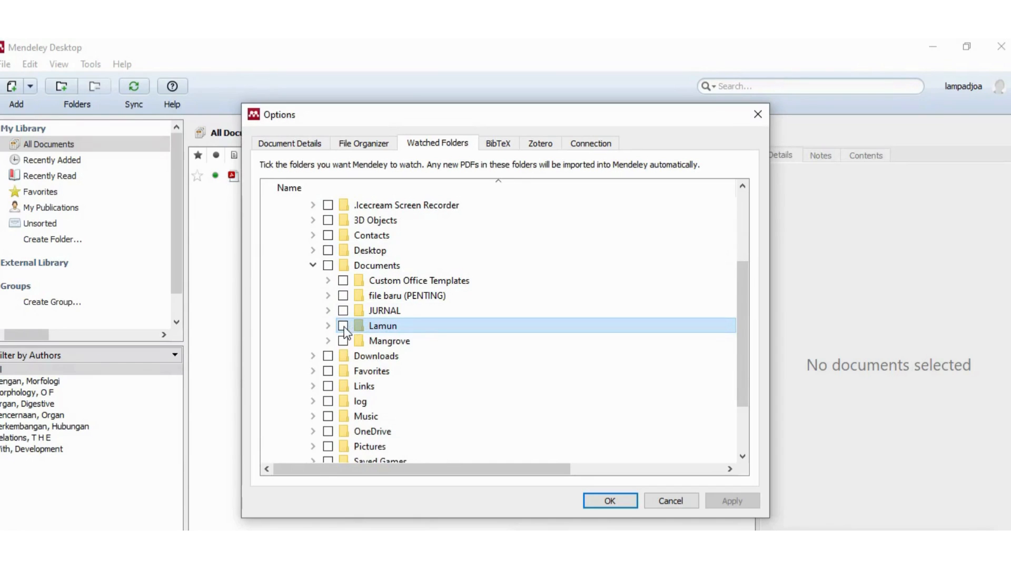
pyautogui.click(341, 325)
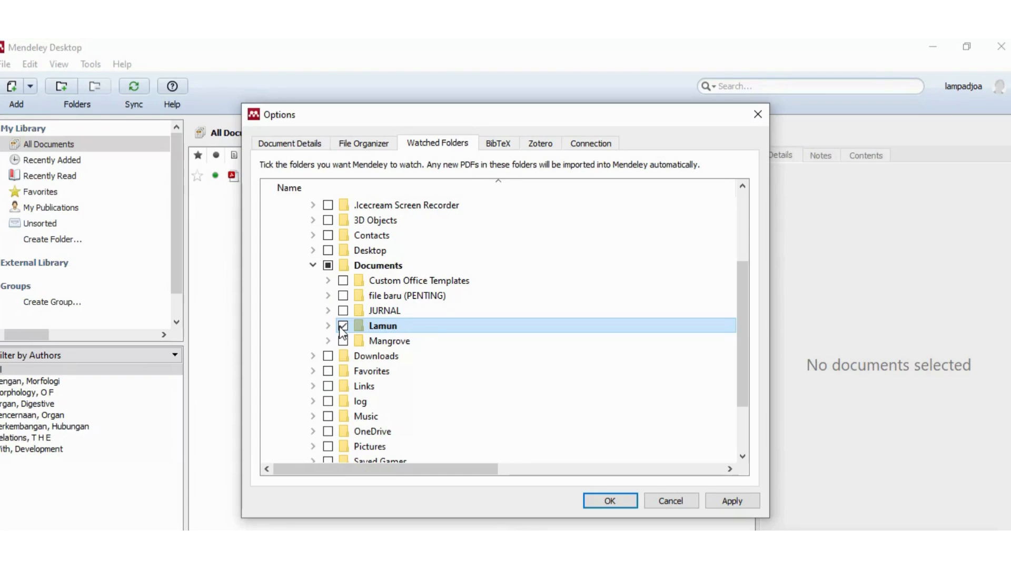
pyautogui.click(344, 341)
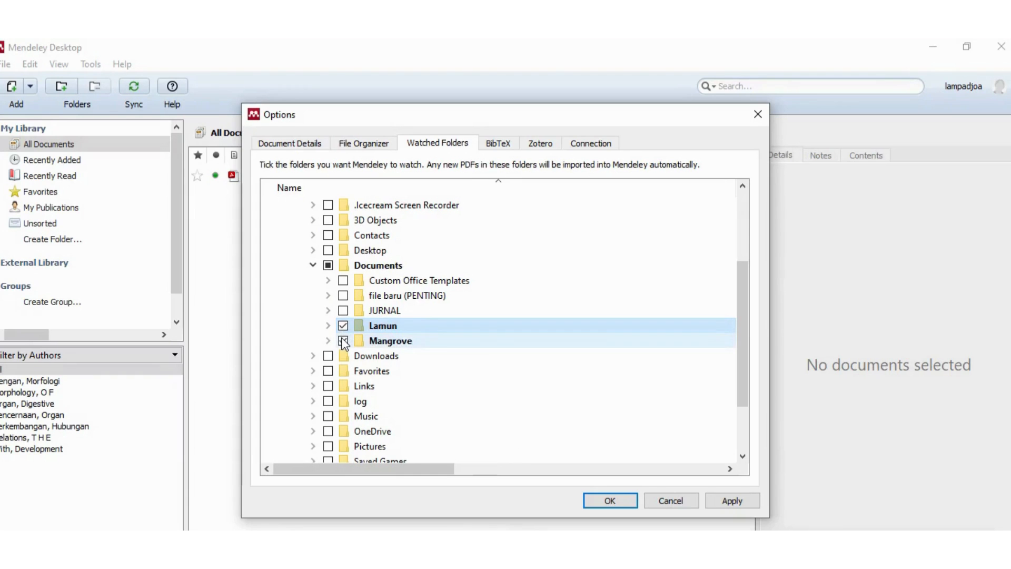
pyautogui.click(719, 506)
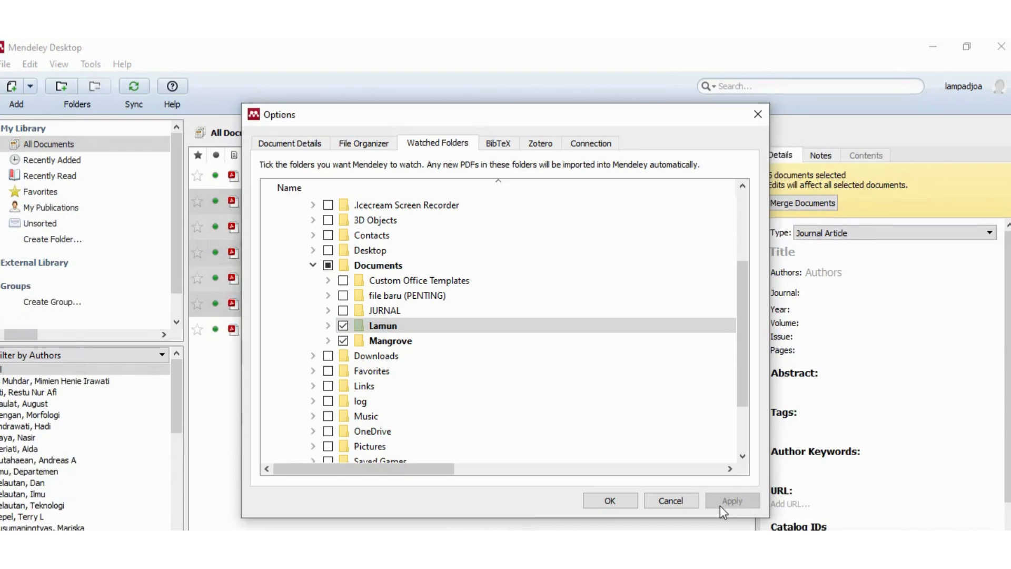
pyautogui.click(622, 501)
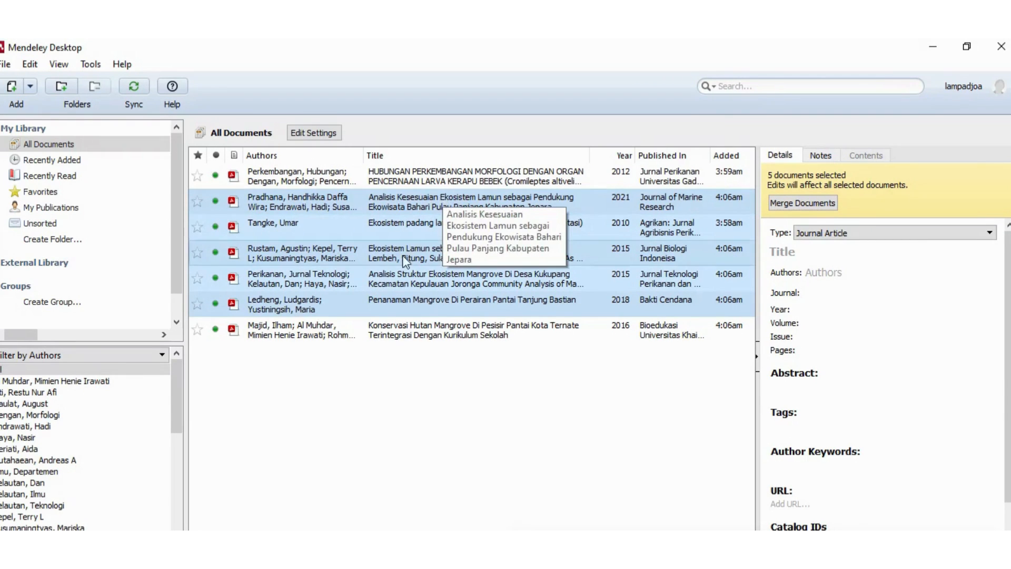
pyautogui.click(547, 399)
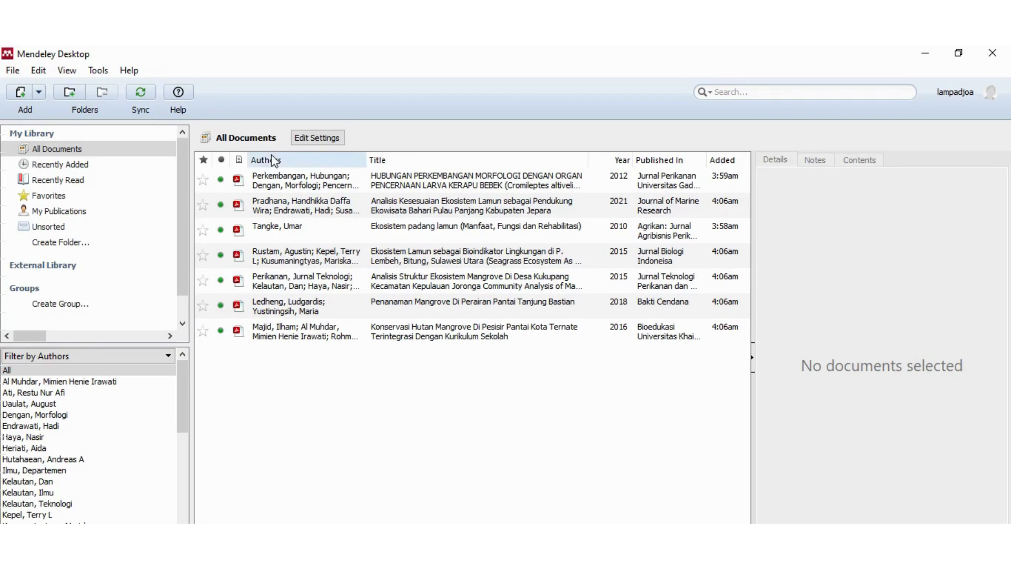
# Start a manual library entry of type Journal Article, consulting the open PDF 81208-none-a8177189.pdf as its source.
pyautogui.click(38, 92)
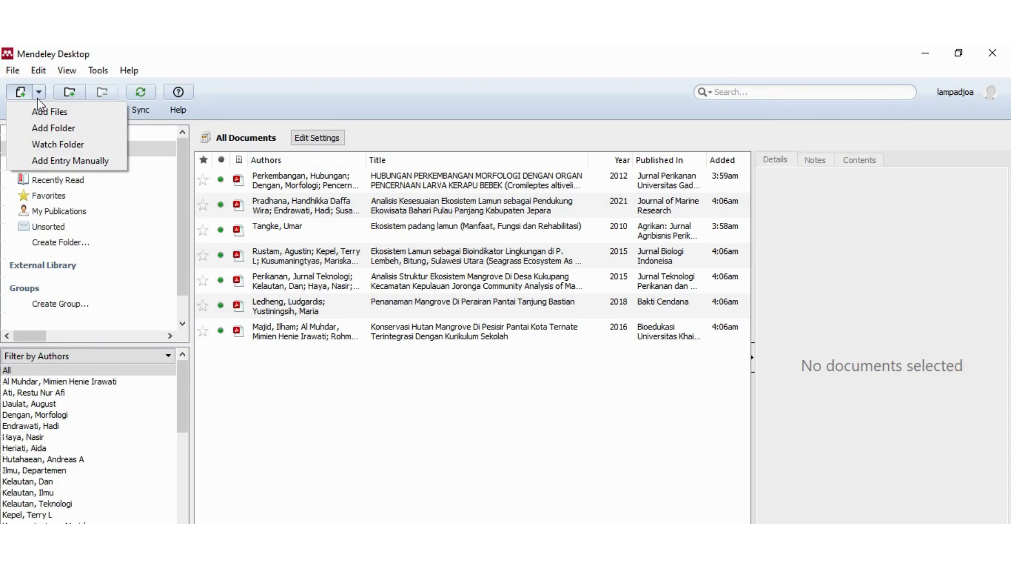
pyautogui.click(68, 159)
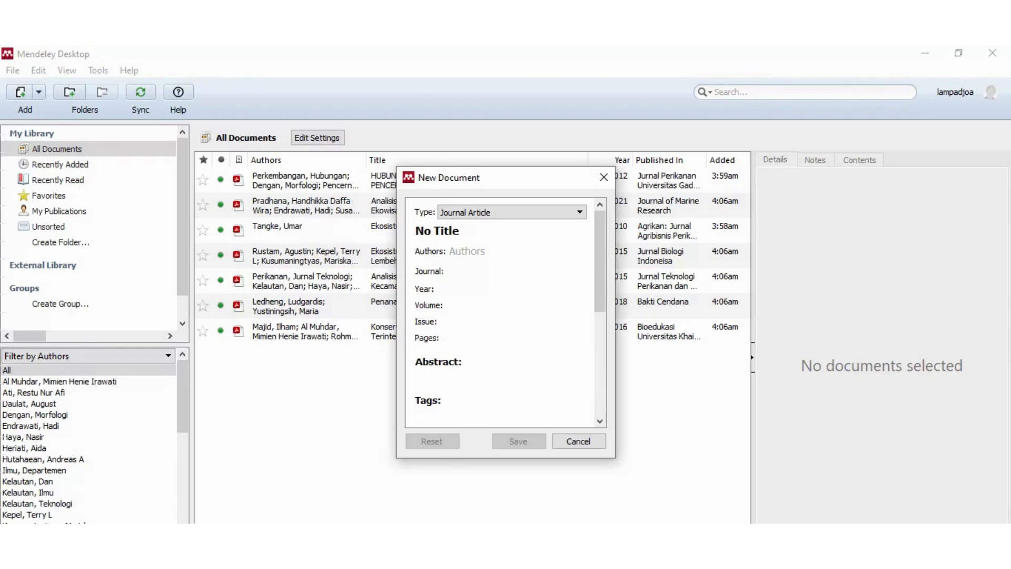
pyautogui.click(379, 497)
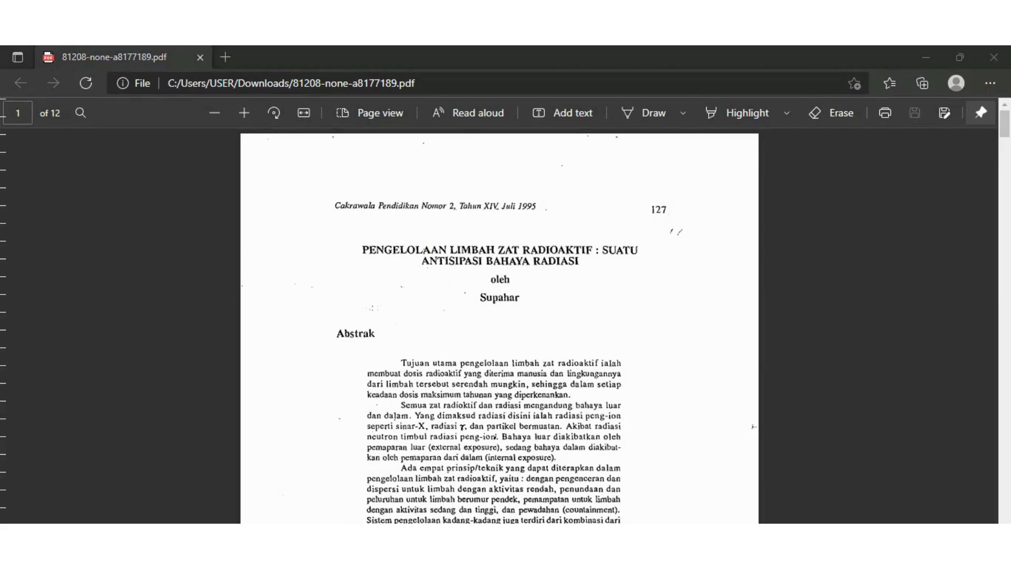
pyautogui.hotkey('alt', 'Tab')
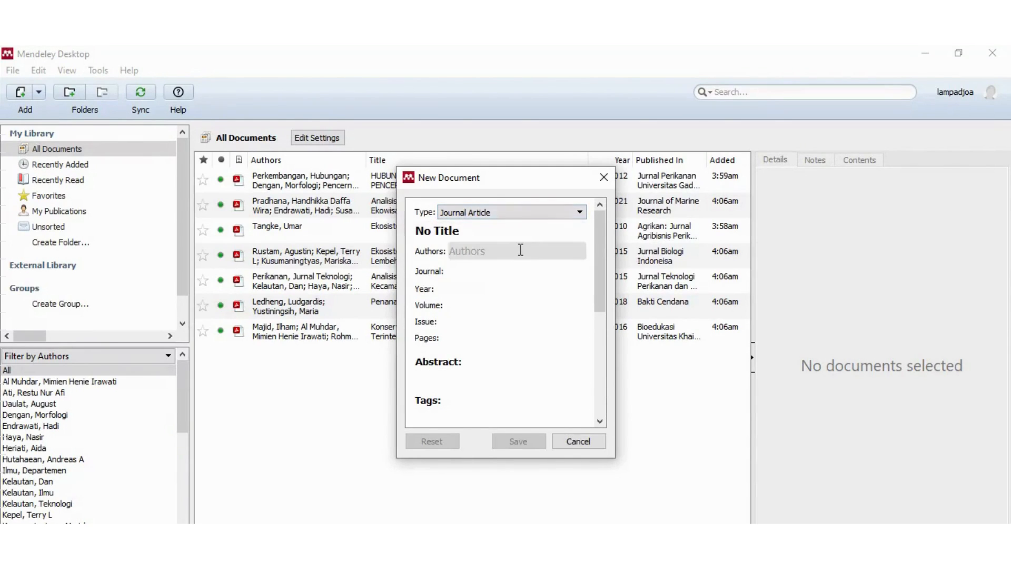
pyautogui.click(500, 235)
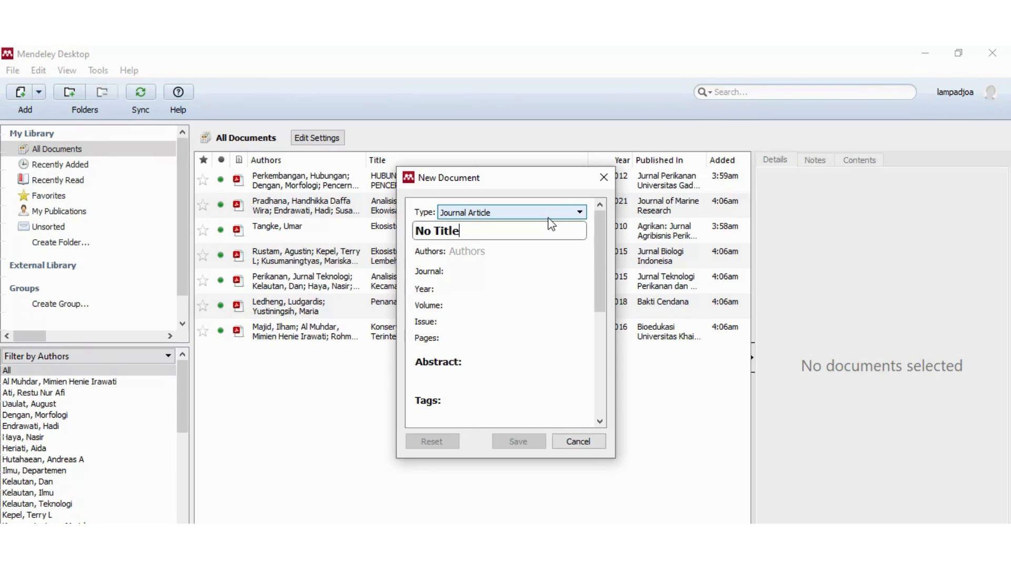
pyautogui.click(579, 212)
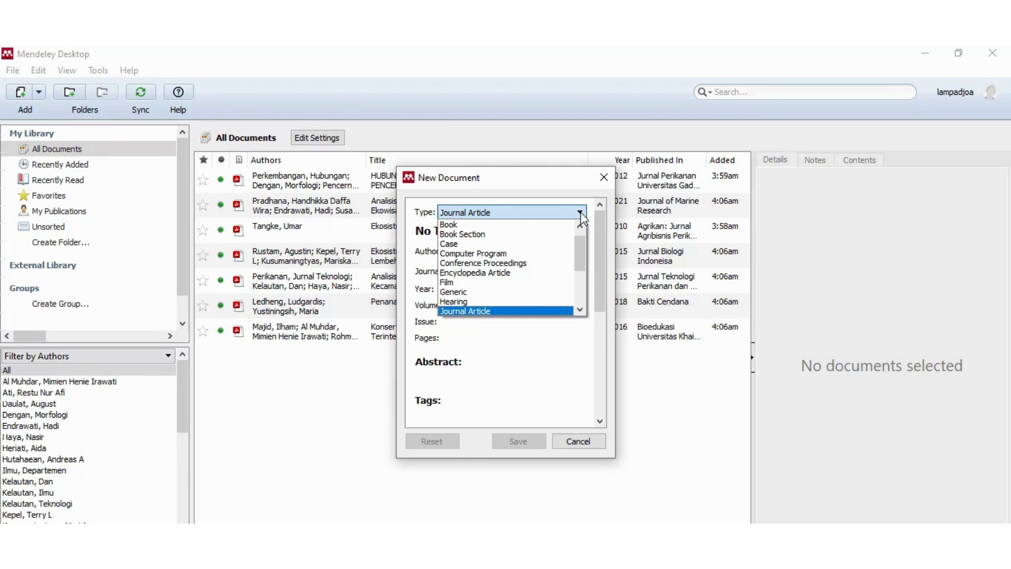
pyautogui.click(555, 311)
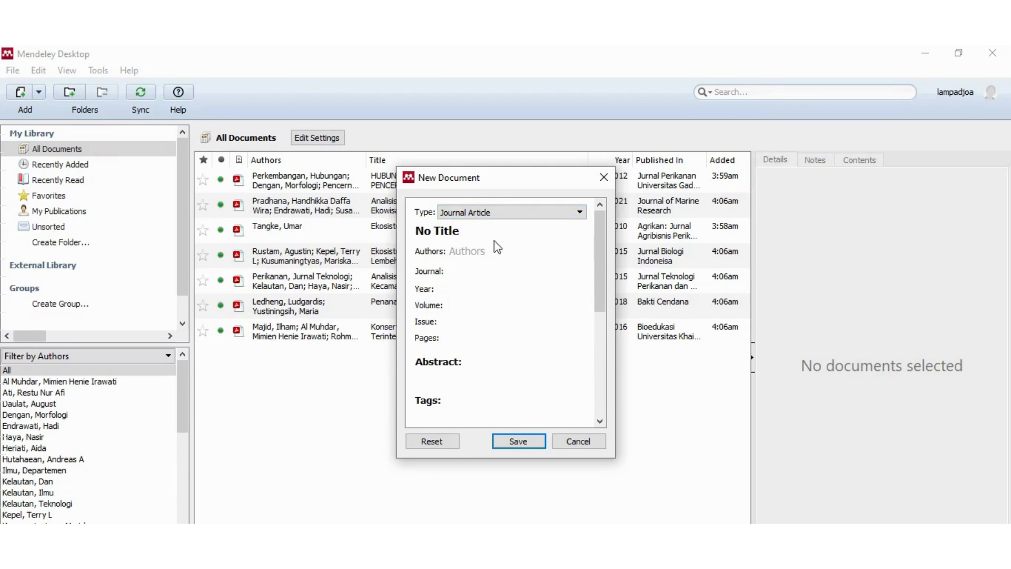
# Replace the new entry's placeholder title with "PENGELOLAAN LIMBAH ZAT RADIOAKTIF : SUATU ANTISIPASI BAHAYA RADIASI", copied from the PDF.
pyautogui.click(473, 229)
pyautogui.moveTo(472, 229); pyautogui.dragTo(405, 229)
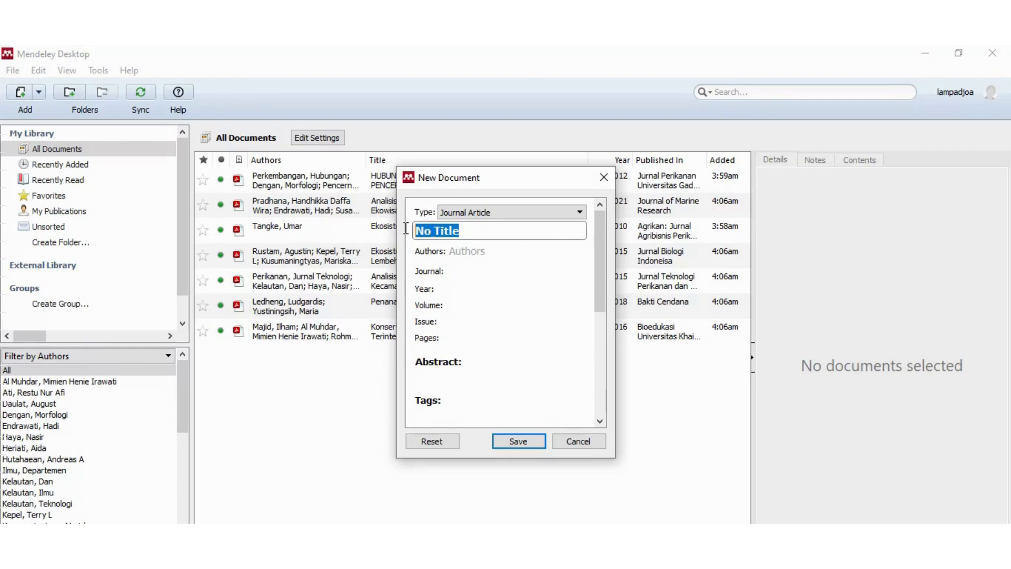
pyautogui.press('BackSpace')
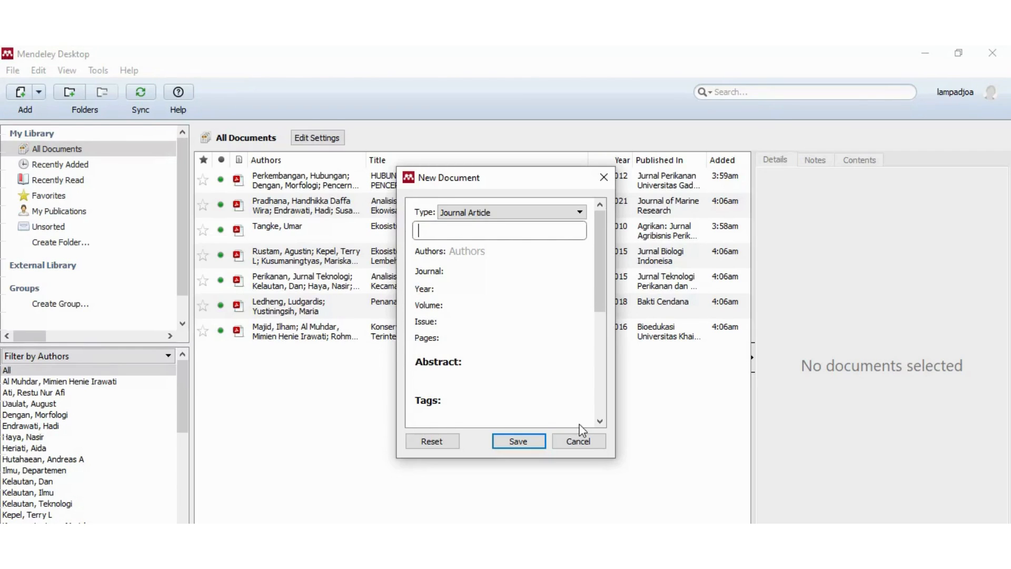
pyautogui.hotkey('alt', 'Tab')
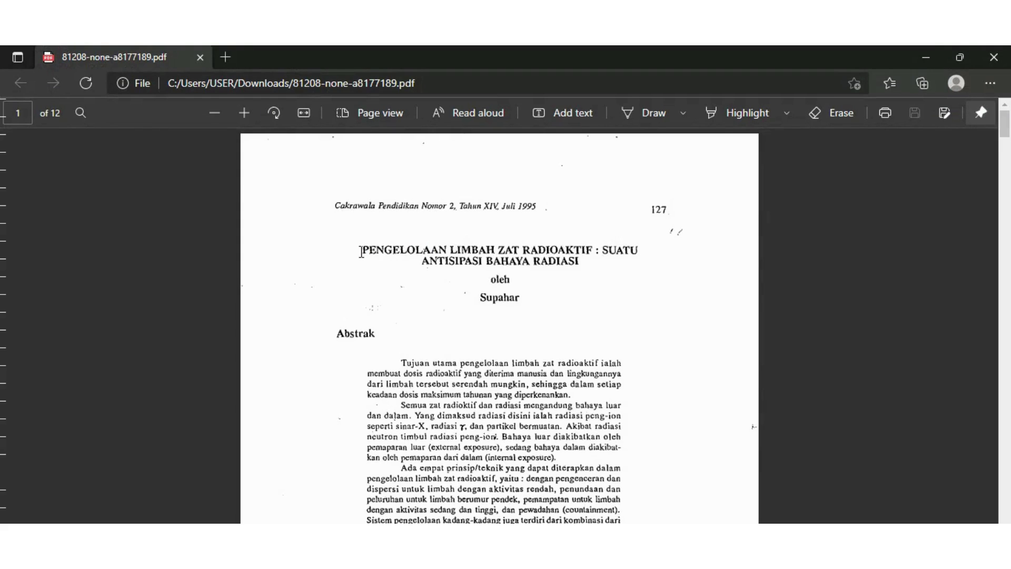
pyautogui.moveTo(360, 251); pyautogui.dragTo(581, 269)
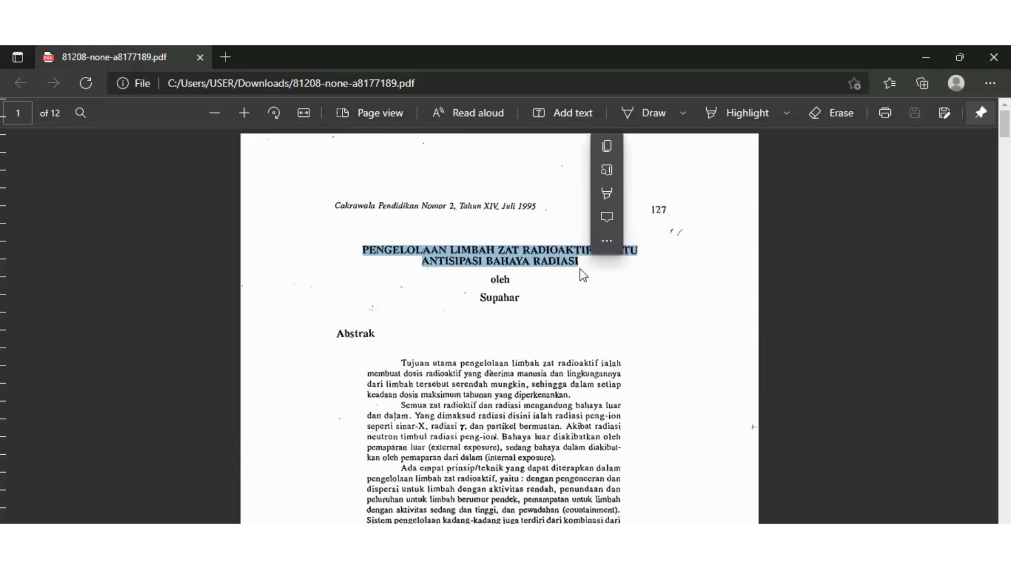
pyautogui.hotkey('ctrl', 'c')
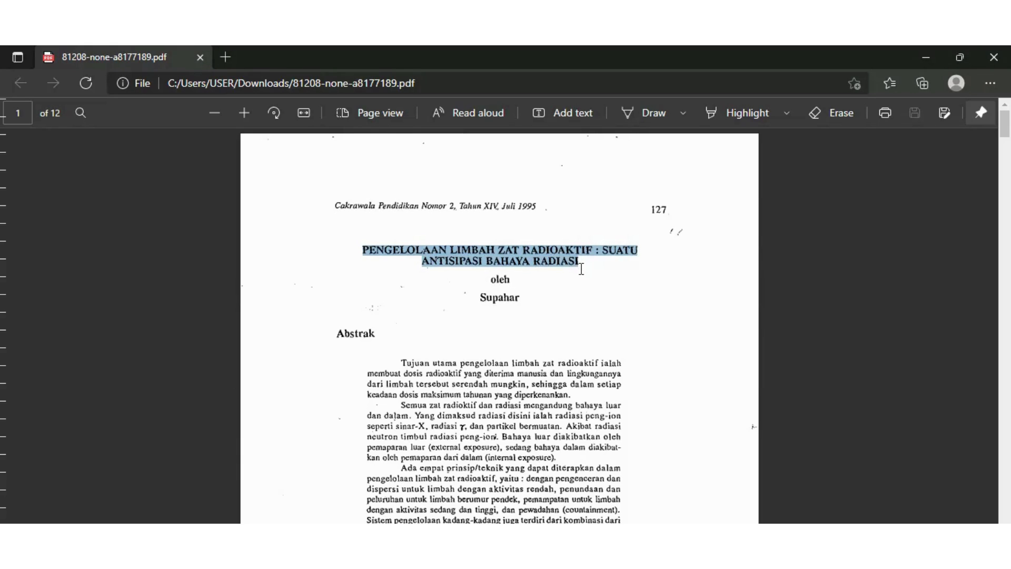
pyautogui.moveTo(563, 564)
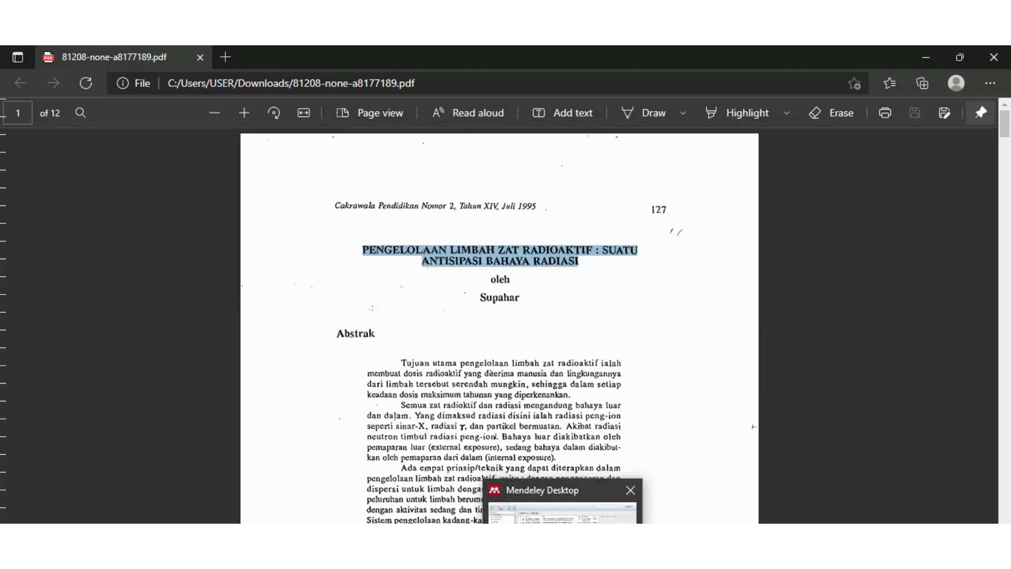
pyautogui.click(563, 519)
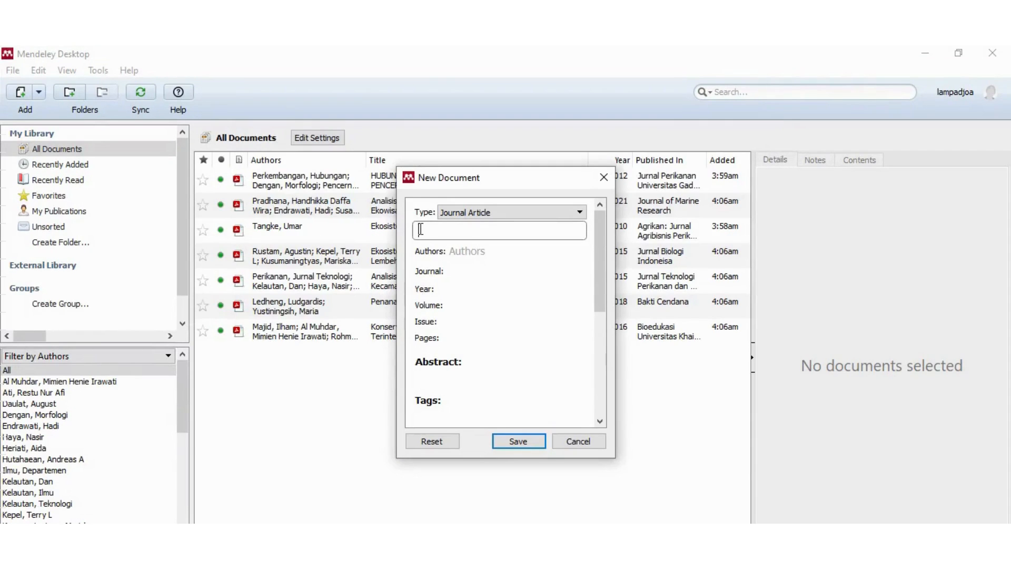
pyautogui.rightClick(419, 228)
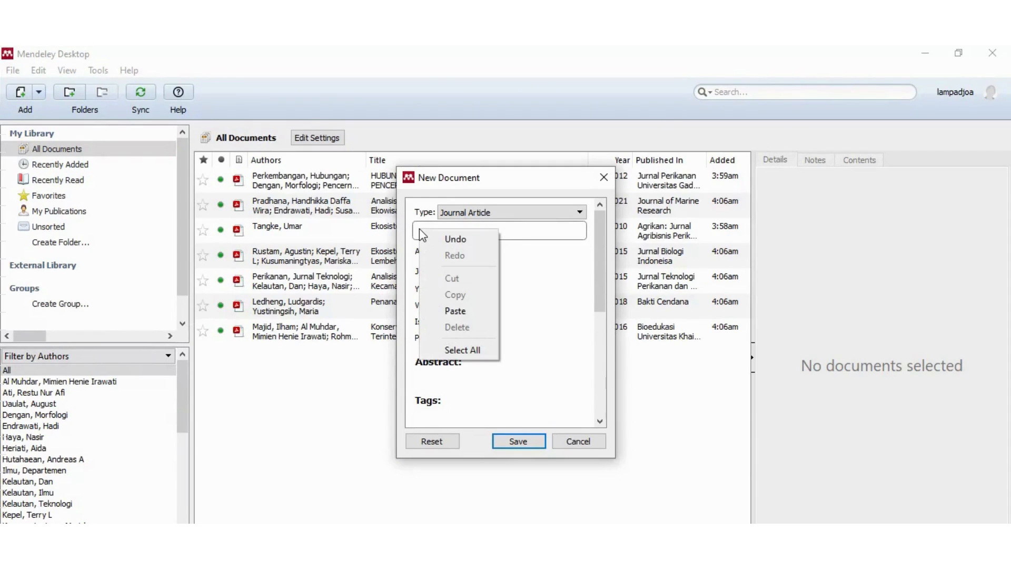
pyautogui.click(450, 309)
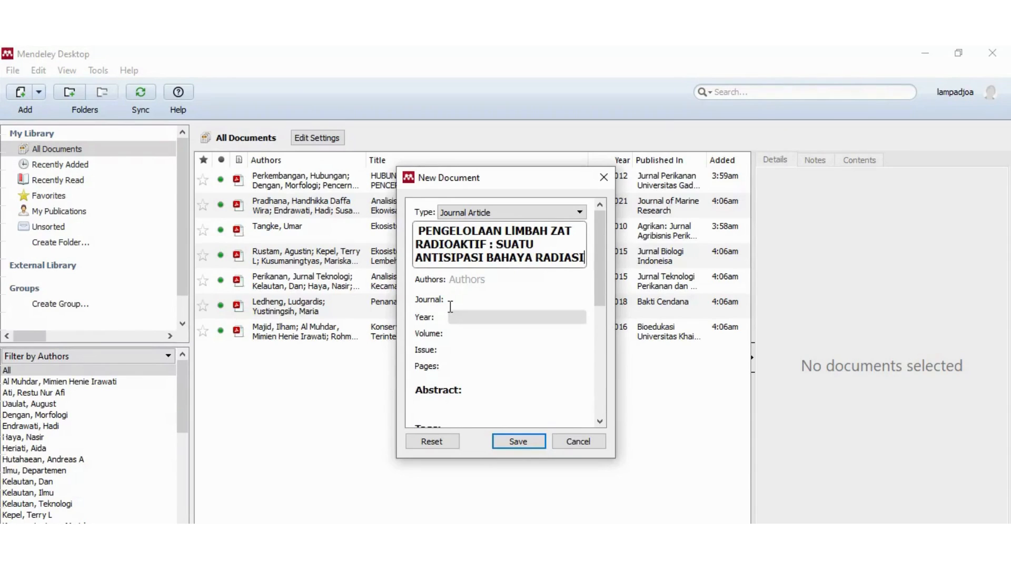
# Copy the author's name from the PDF's first page into the new entry's authors field in Mendeley Desktop.
pyautogui.click(463, 280)
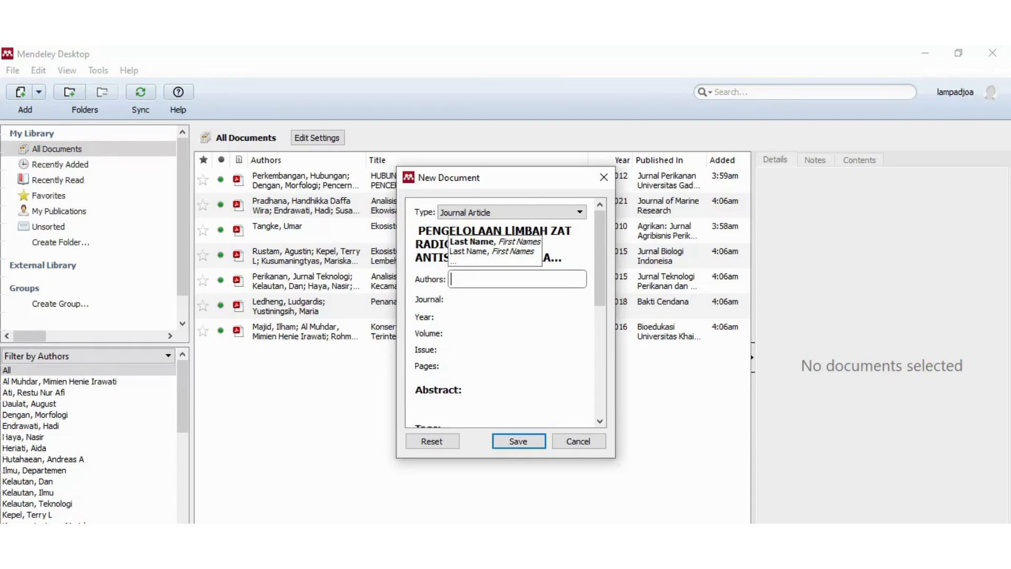
pyautogui.moveTo(489, 567)
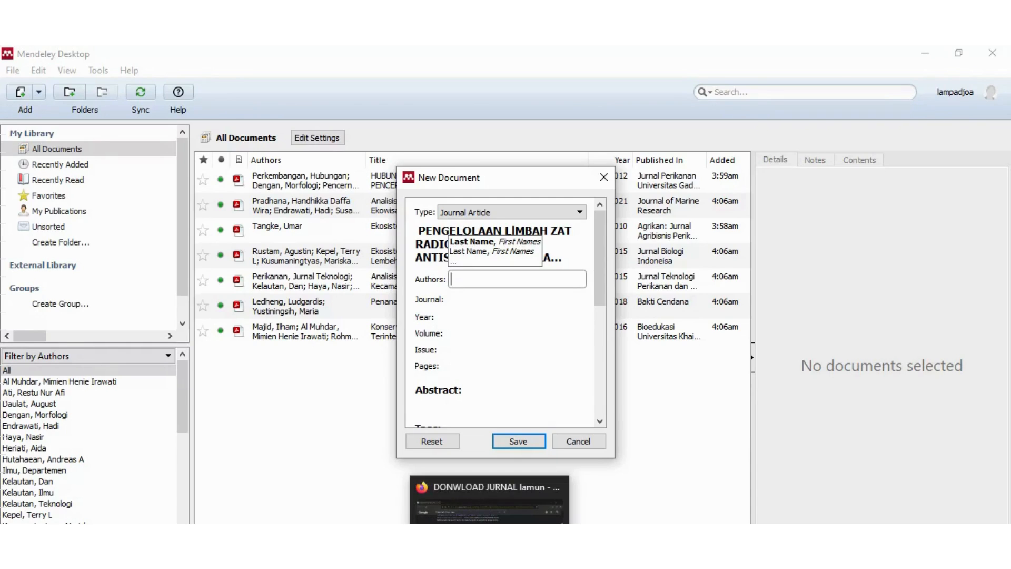
pyautogui.moveTo(383, 567)
pyautogui.click(416, 516)
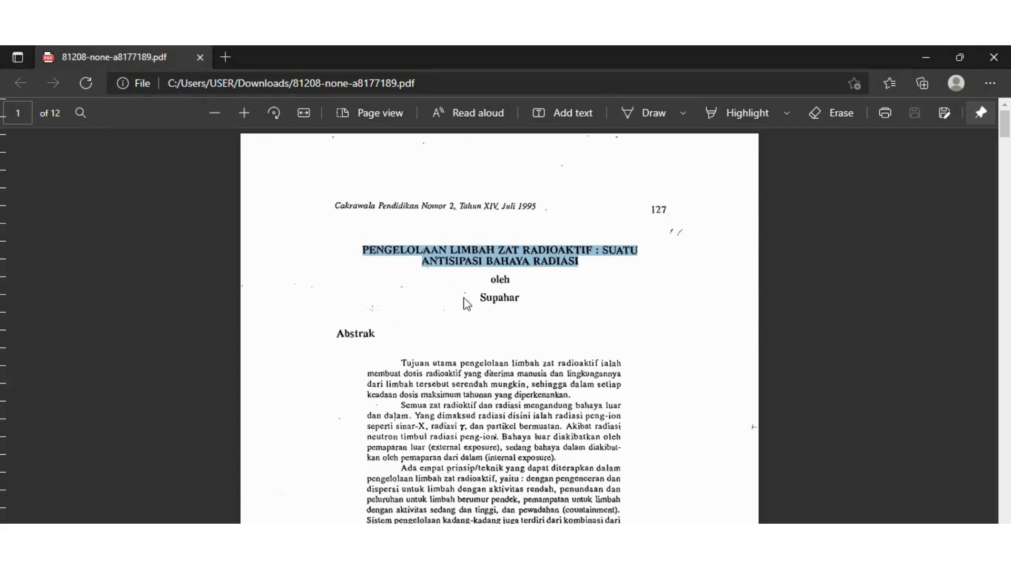
pyautogui.click(481, 299)
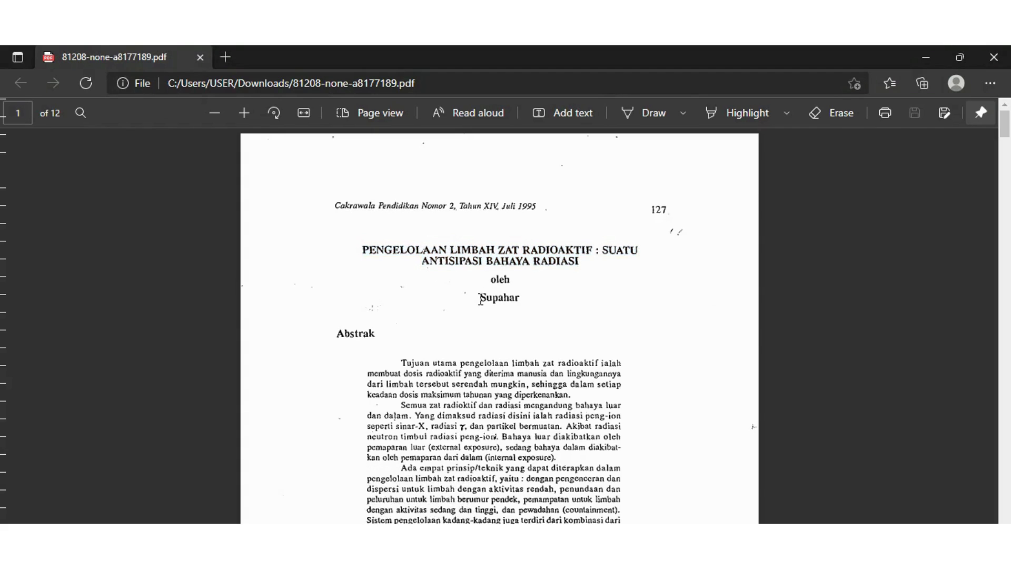
pyautogui.moveTo(481, 299); pyautogui.dragTo(527, 300)
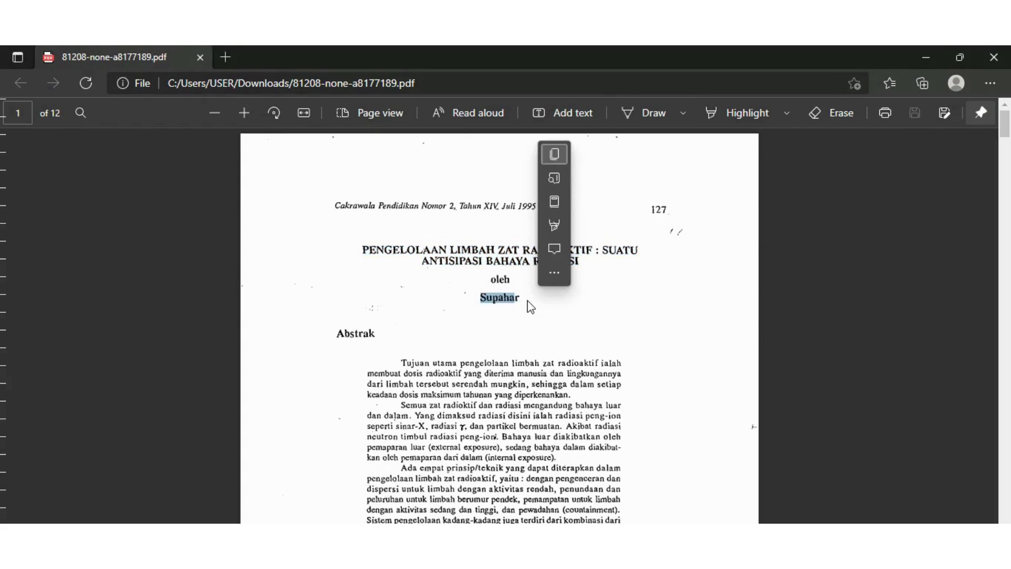
pyautogui.hotkey('ctrl', 'c')
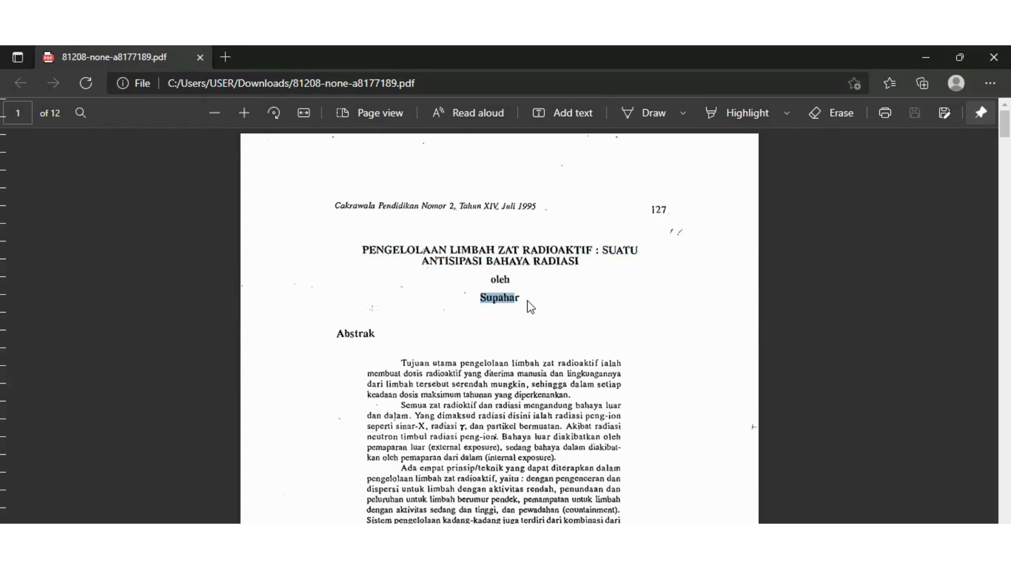
pyautogui.click(499, 301)
pyautogui.moveTo(481, 298); pyautogui.dragTo(527, 300)
pyautogui.hotkey('ctrl', 'c')
pyautogui.click(522, 523)
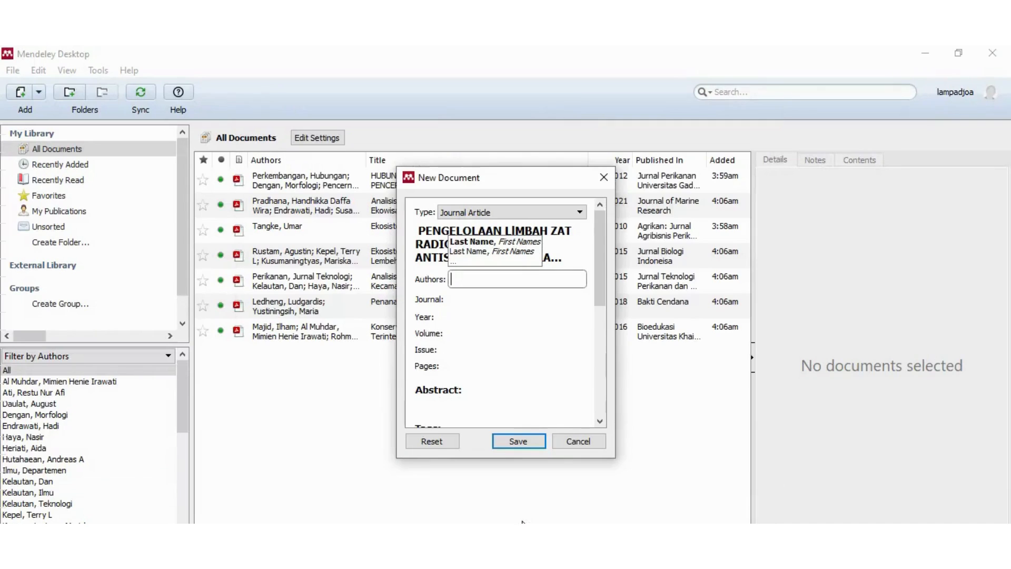
pyautogui.rightClick(451, 281)
pyautogui.click(484, 365)
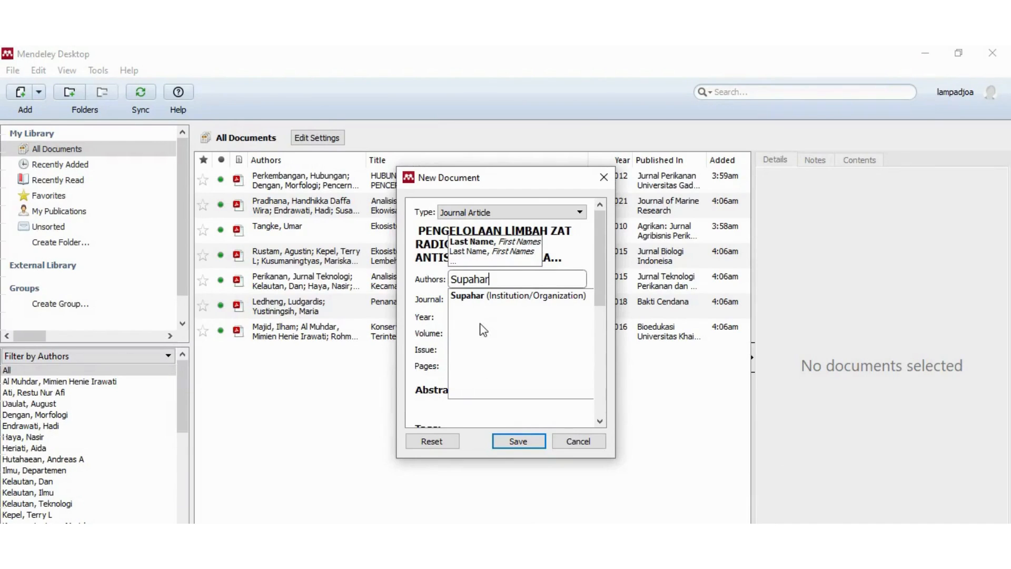
# Accept the suggested author for the new entry and copy the publication year 1995 from the PDF into its year field.
pyautogui.click(465, 295)
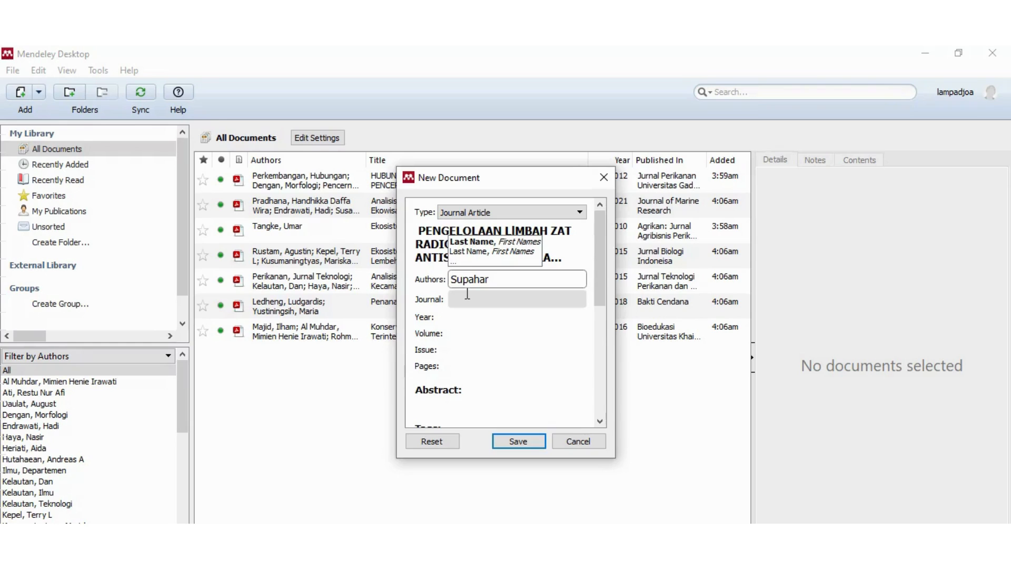
pyautogui.click(461, 298)
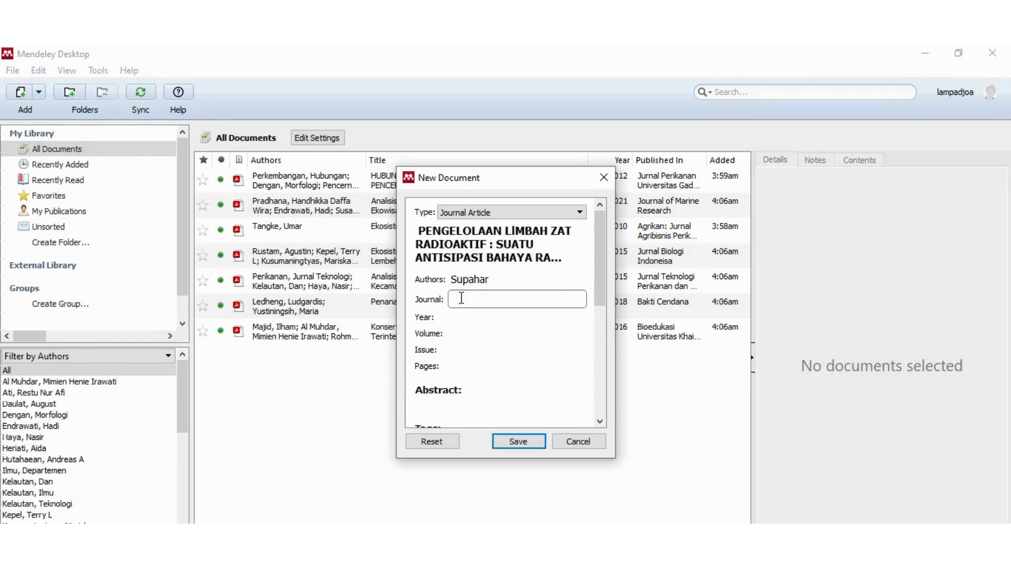
pyautogui.click(452, 318)
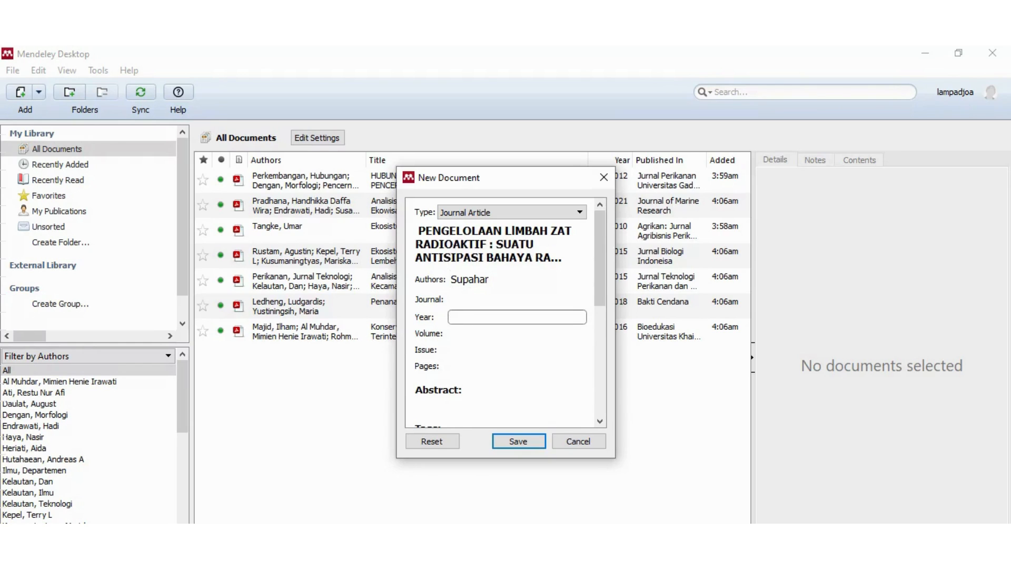
pyautogui.click(403, 513)
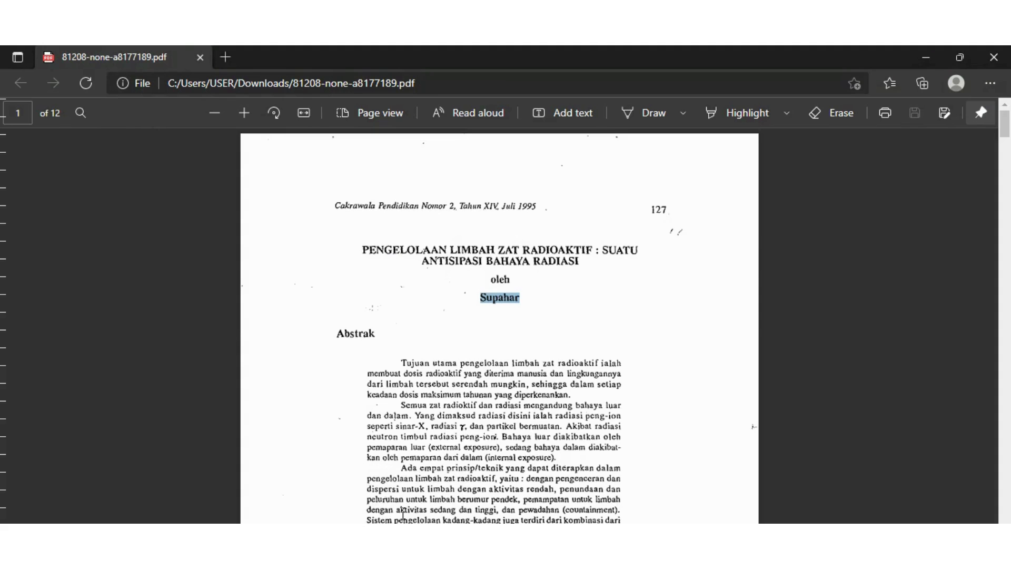
pyautogui.click(519, 205)
pyautogui.moveTo(520, 205); pyautogui.dragTo(539, 206)
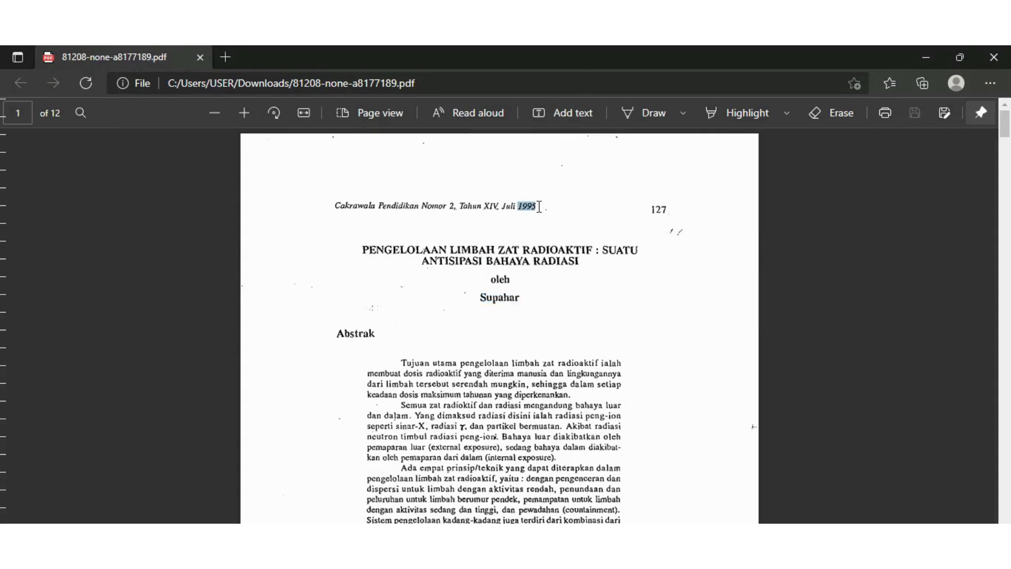
pyautogui.moveTo(565, 565)
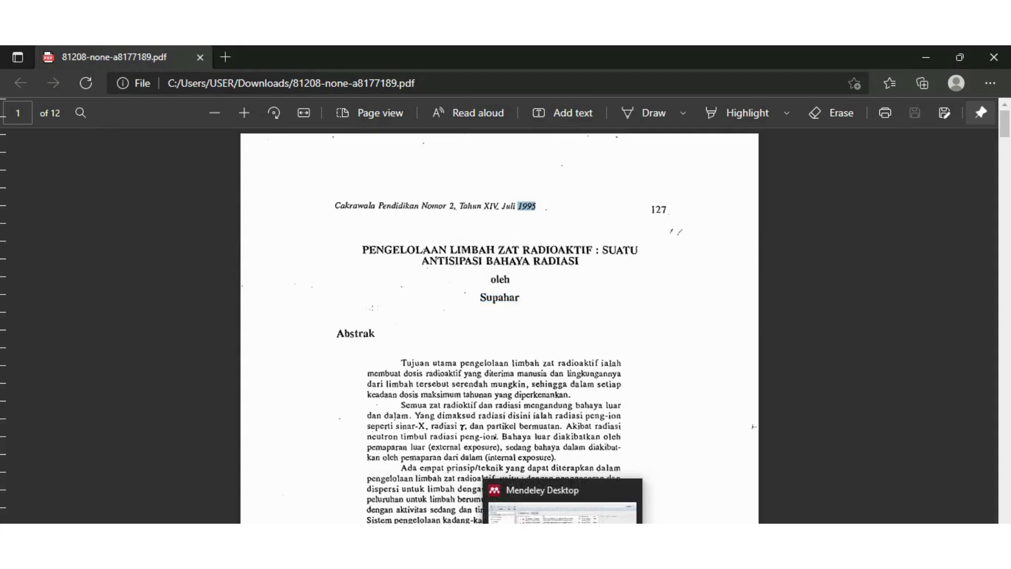
pyautogui.click(562, 527)
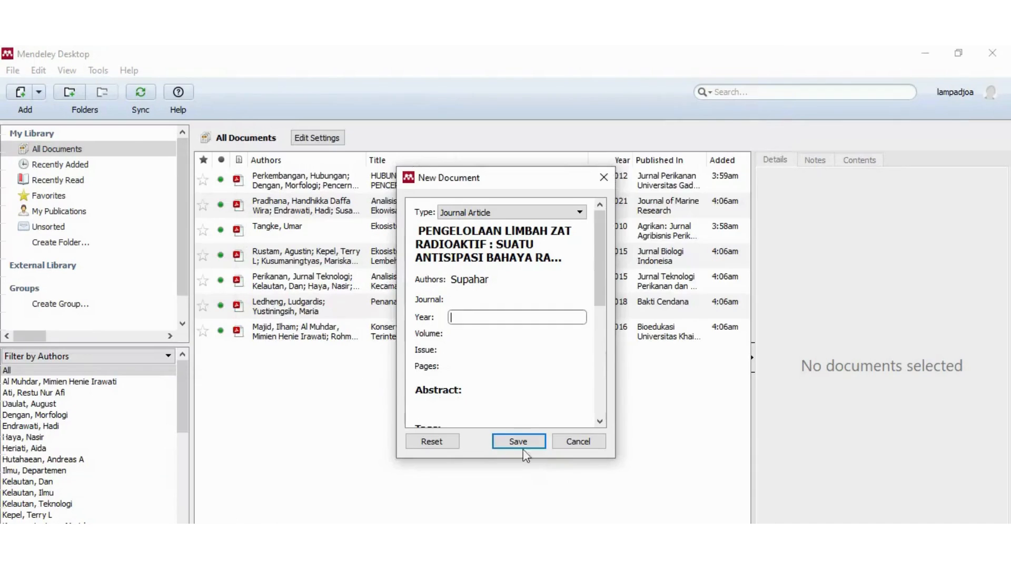
pyautogui.rightClick(456, 318)
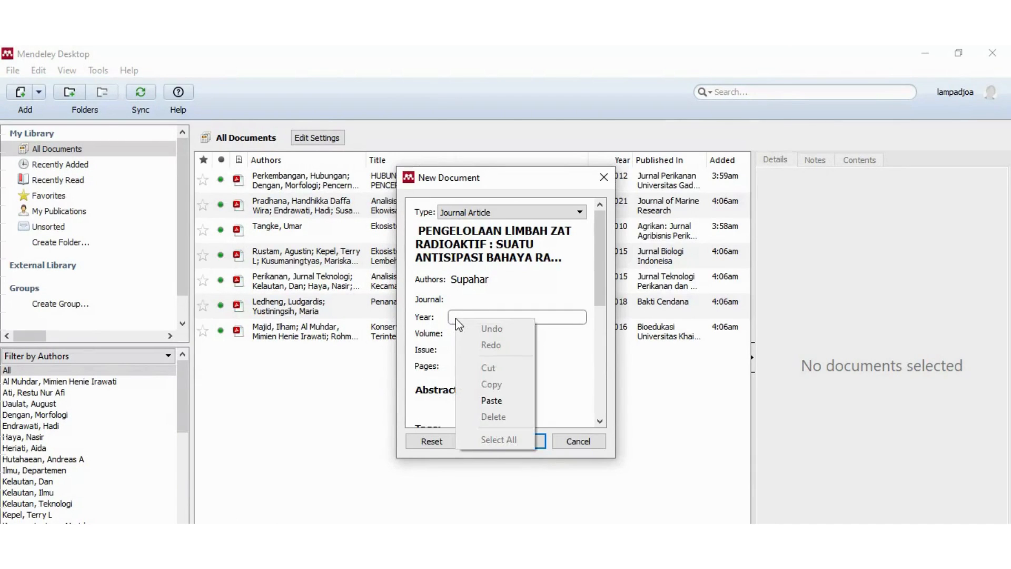
pyautogui.click(488, 400)
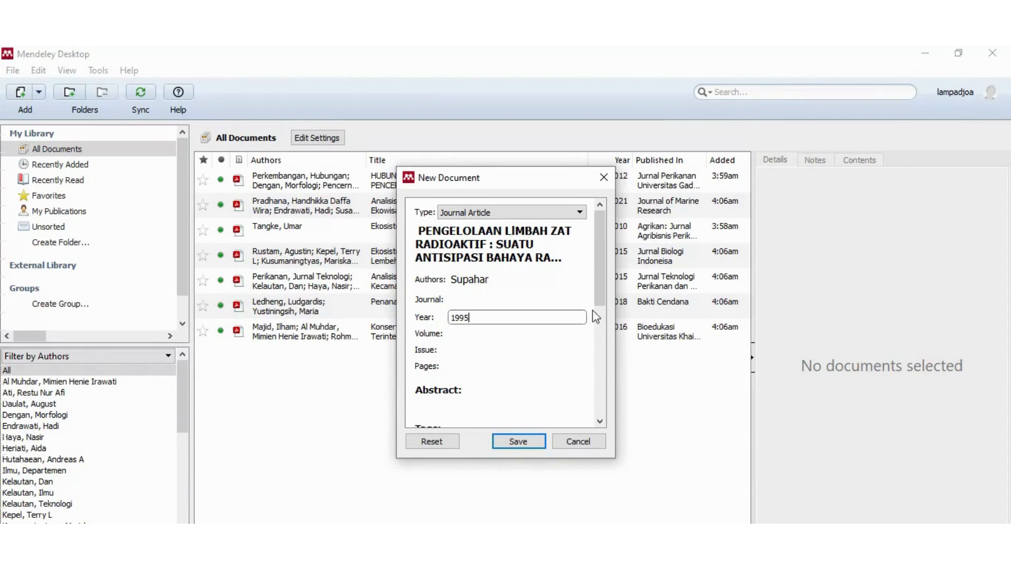
# Consult the PDF's first page for the new entry's volume details and save the journal article to the library.
pyautogui.moveTo(596, 287); pyautogui.dragTo(598, 299)
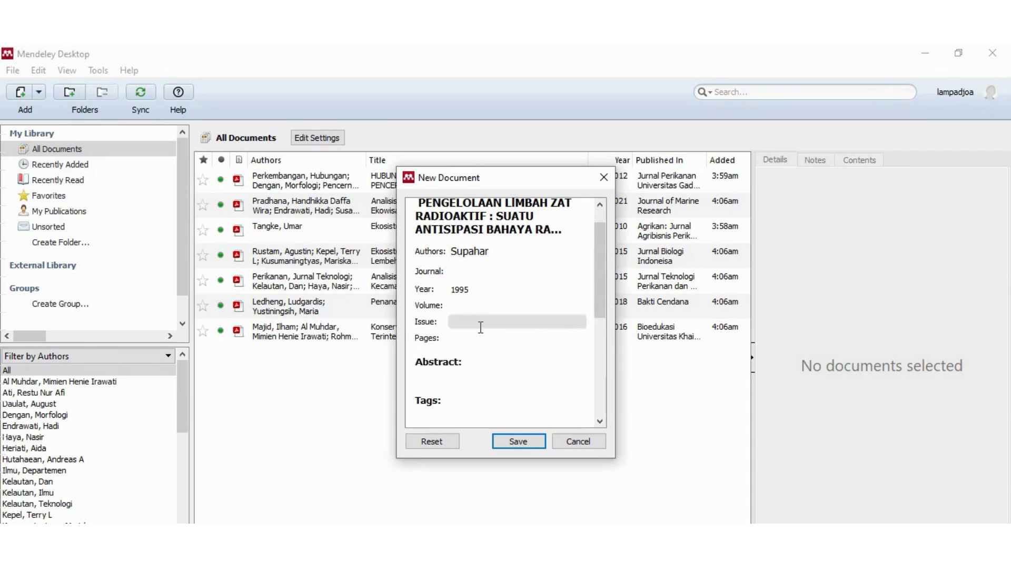
pyautogui.click(463, 305)
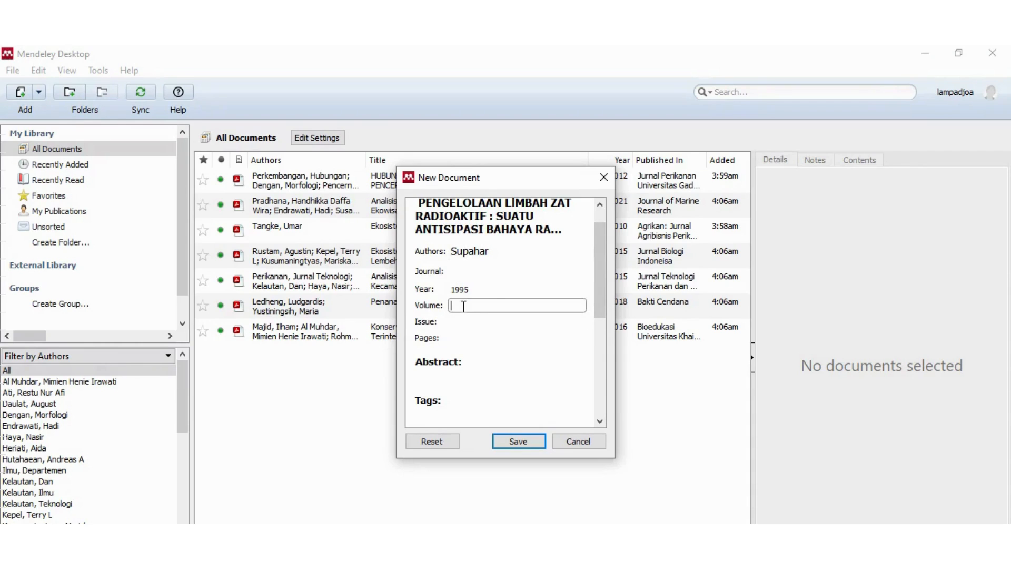
pyautogui.moveTo(383, 566)
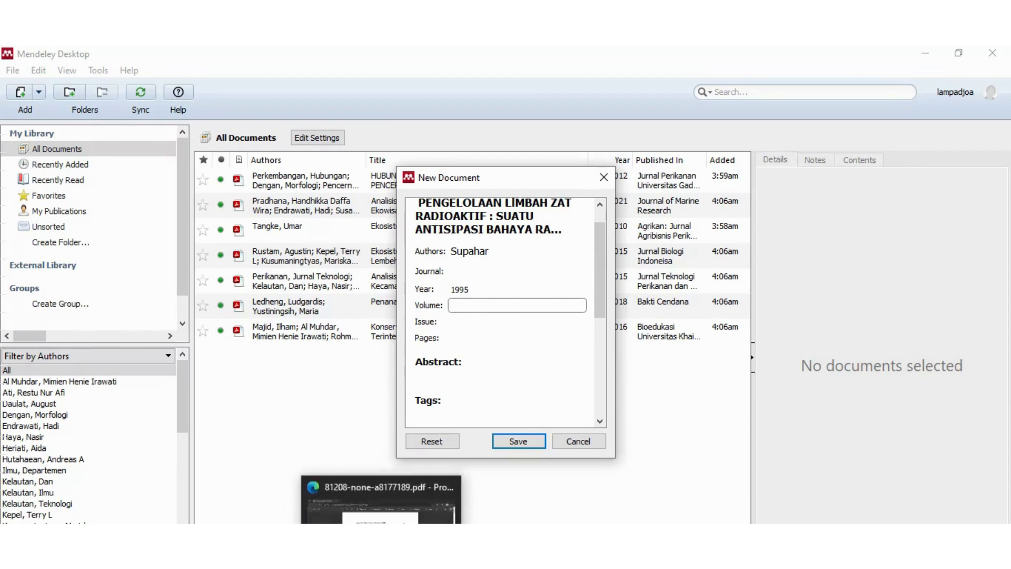
pyautogui.click(382, 518)
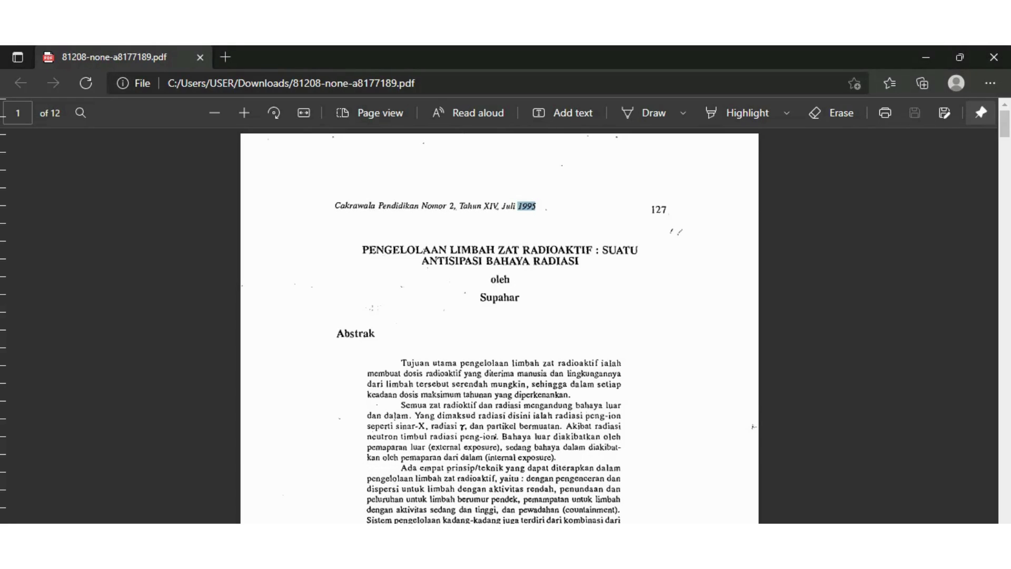
pyautogui.moveTo(549, 558)
pyautogui.click(549, 518)
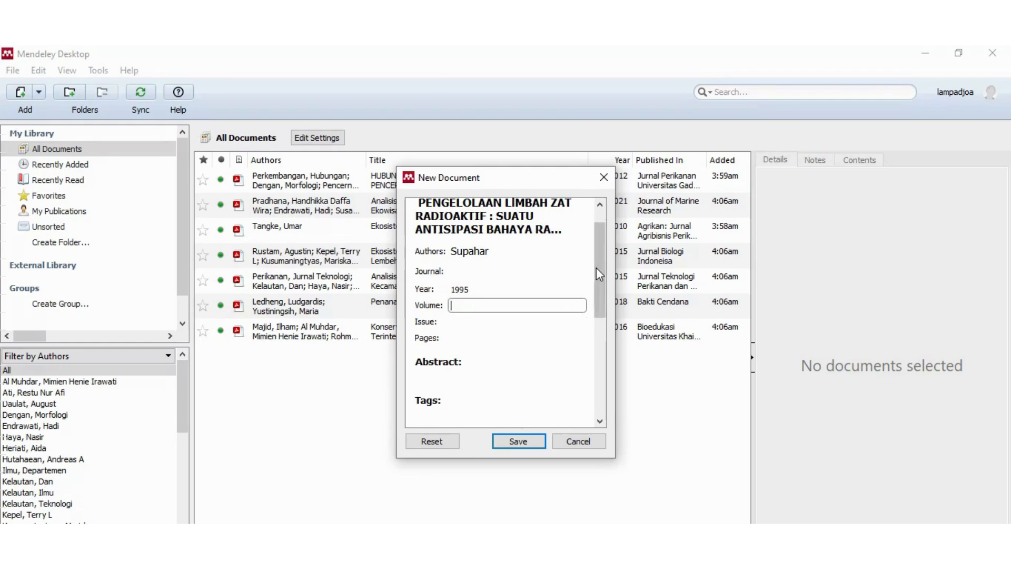
pyautogui.moveTo(598, 267)
pyautogui.mouseDown()
pyautogui.moveTo(598, 251)
pyautogui.moveTo(596, 281)
pyautogui.mouseUp()
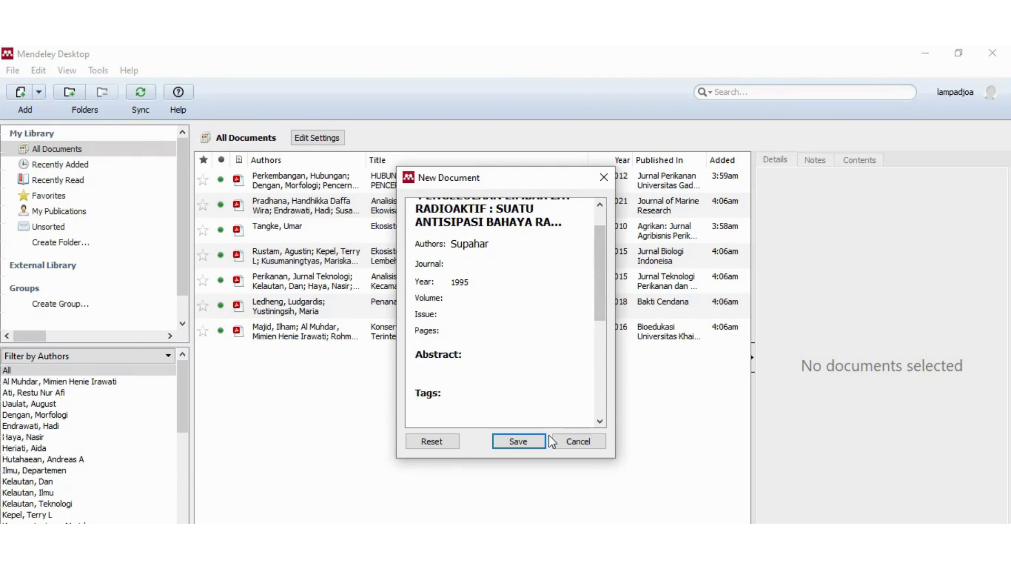
pyautogui.click(517, 442)
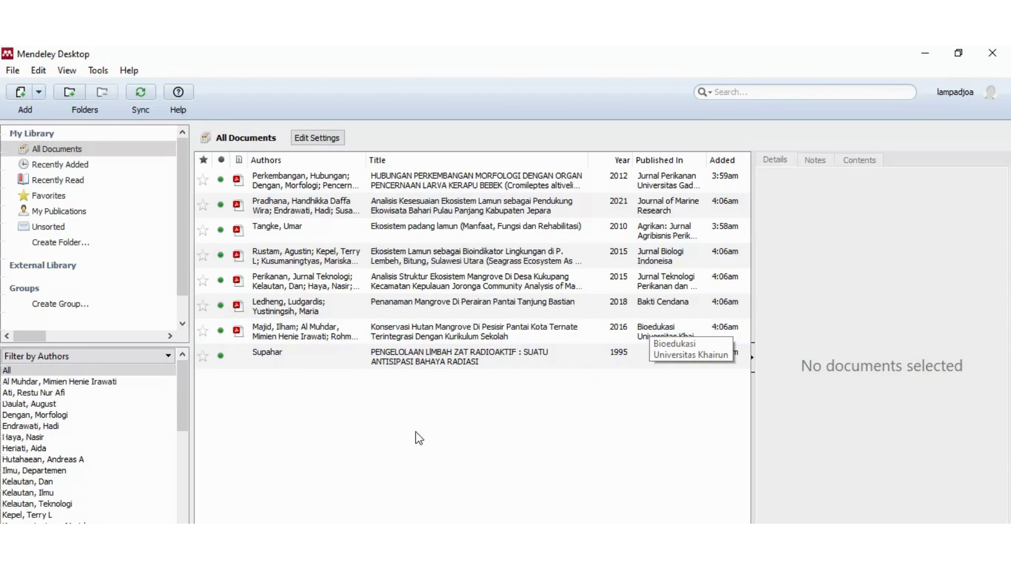
# Examine the details of the "Konservasi Hutan Mangrove" article and of the manually entered radioactive waste article.
pyautogui.click(258, 340)
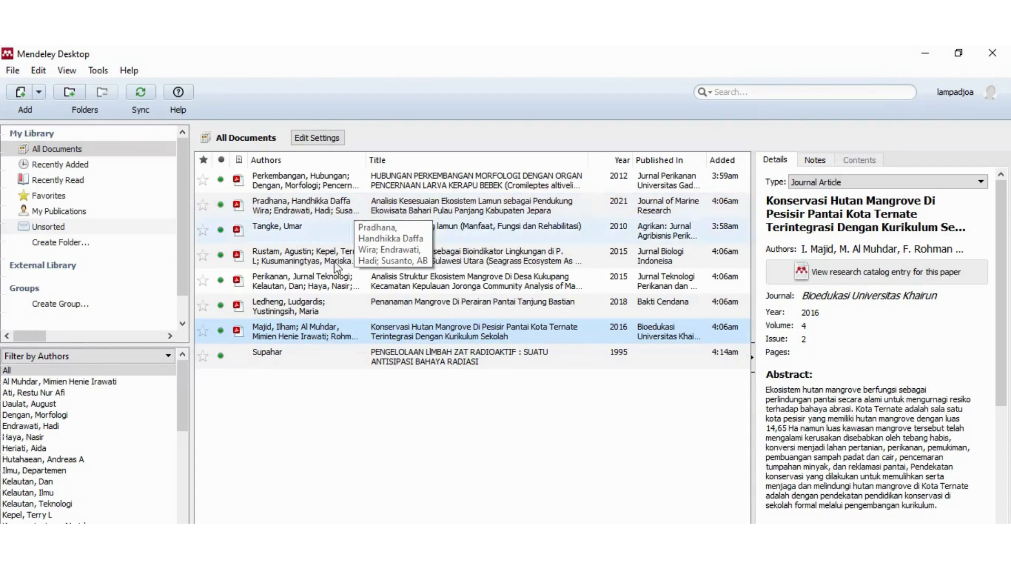
pyautogui.click(281, 354)
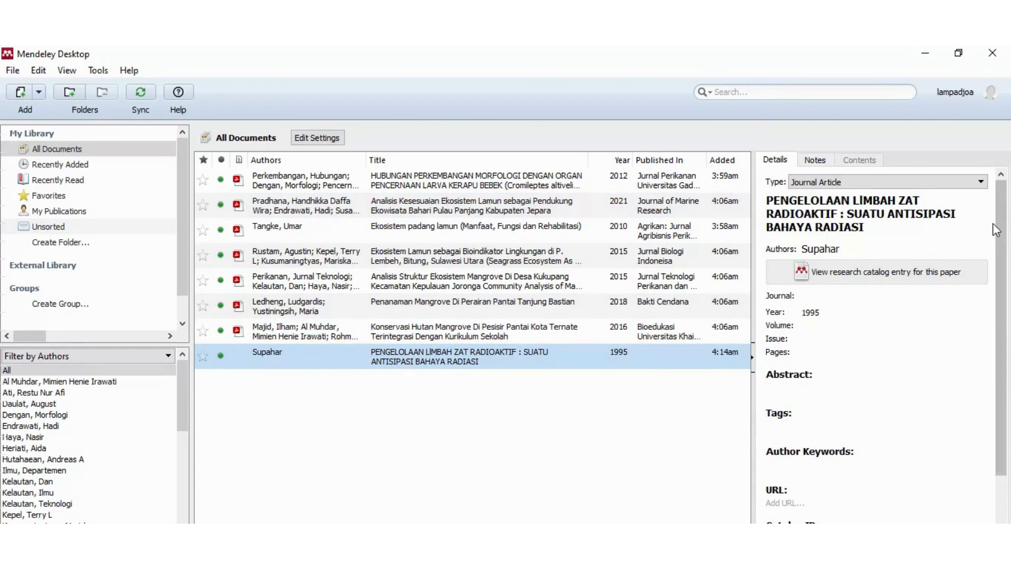
pyautogui.moveTo(1002, 228)
pyautogui.mouseDown()
pyautogui.moveTo(1010, 296)
pyautogui.moveTo(1002, 222)
pyautogui.mouseUp()
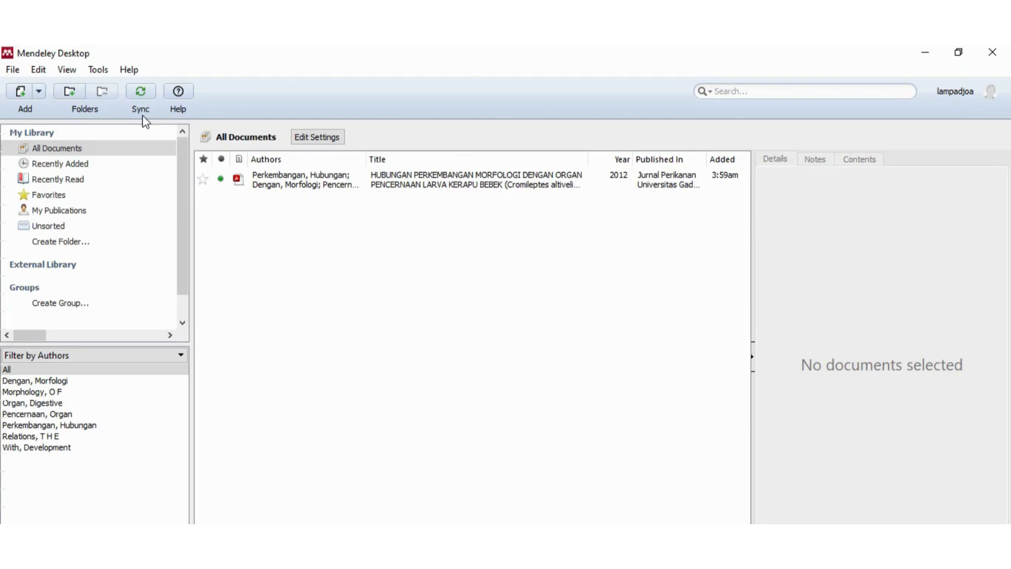
pyautogui.click(38, 91)
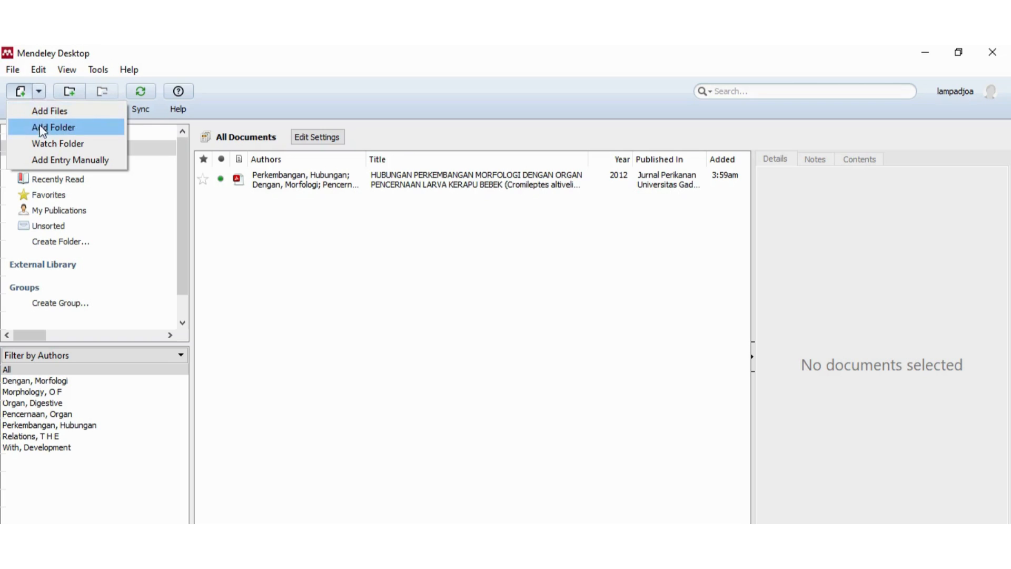
pyautogui.click(258, 227)
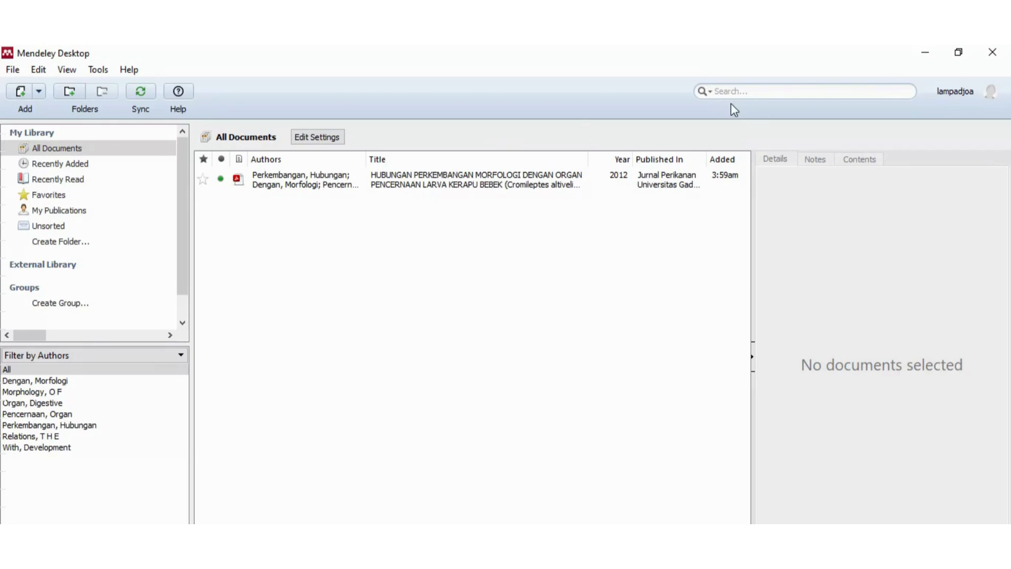
# Shrink Mendeley Desktop beside the JURNAL folder, drop 48-117-1-SM and 476-4541-1-PB from the folder into All Documents, and maximize Mendeley again.
pyautogui.click(956, 55)
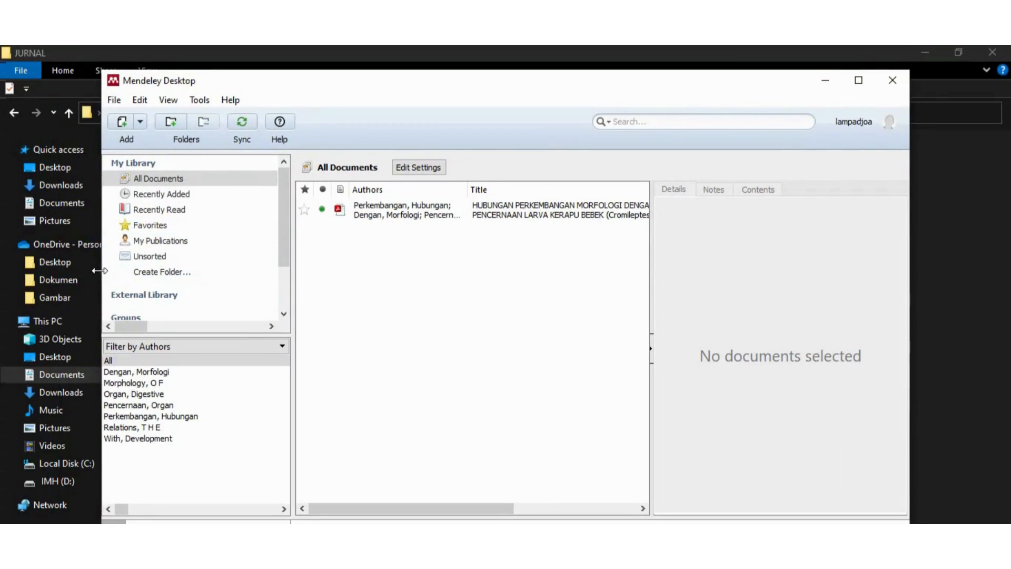
pyautogui.moveTo(104, 271); pyautogui.dragTo(316, 284)
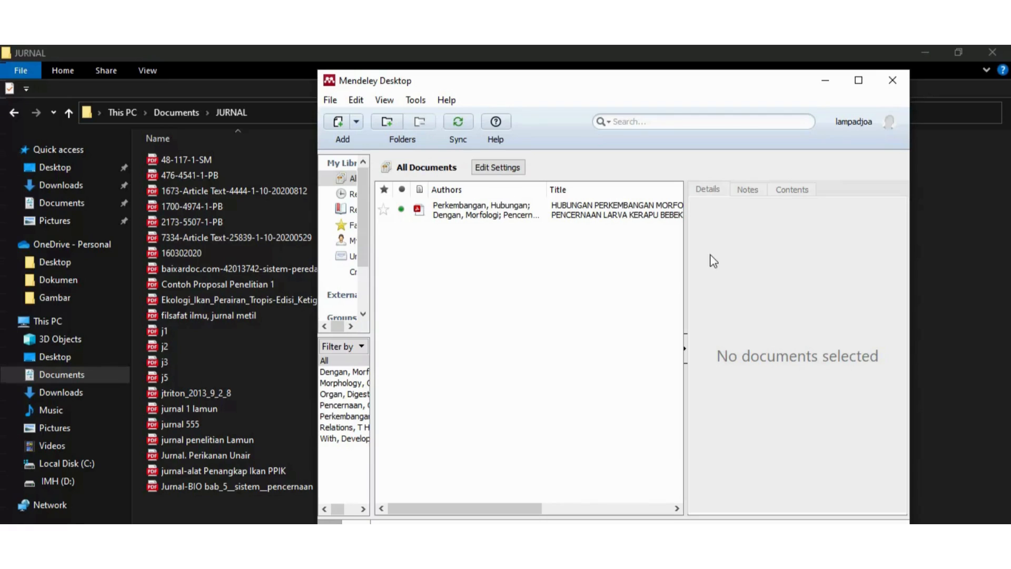
pyautogui.click(209, 160)
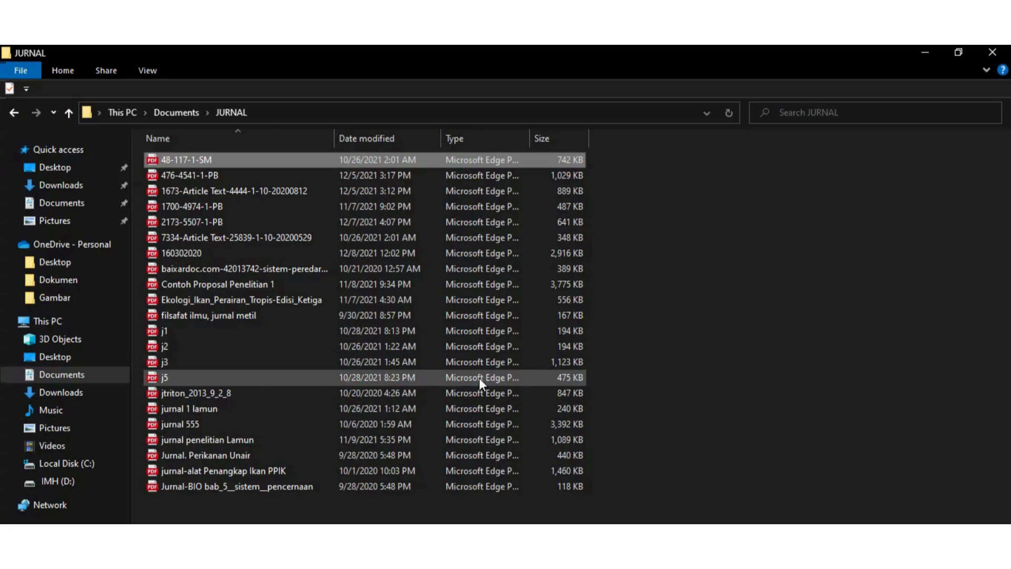
pyautogui.click(394, 559)
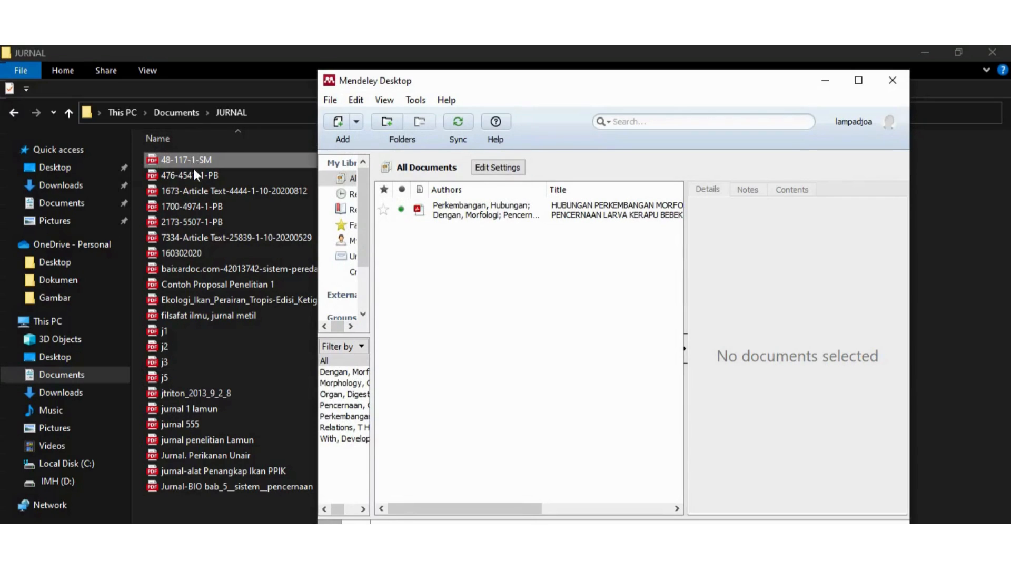
pyautogui.moveTo(195, 174); pyautogui.dragTo(439, 299)
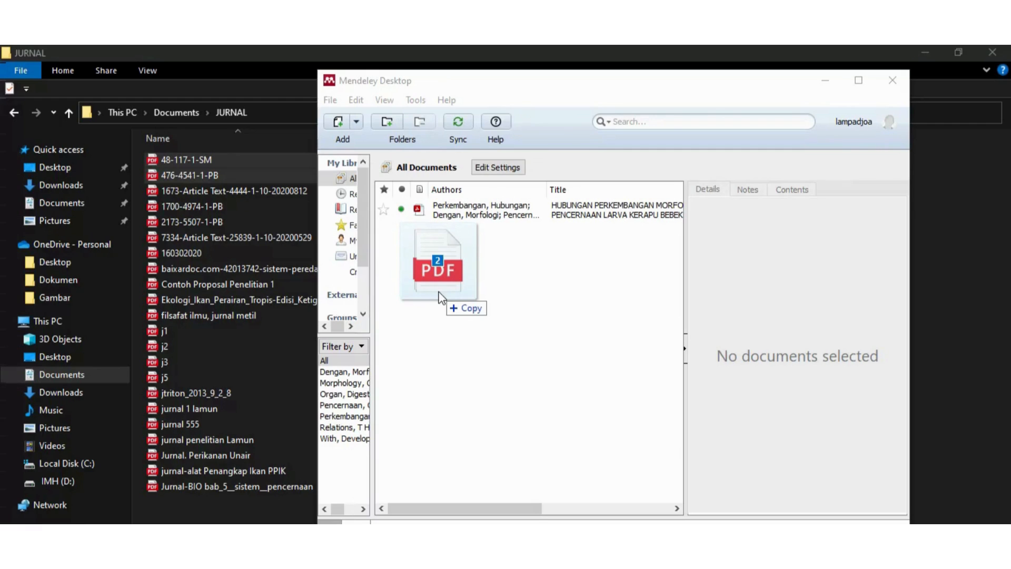
pyautogui.moveTo(439, 292); pyautogui.dragTo(439, 292)
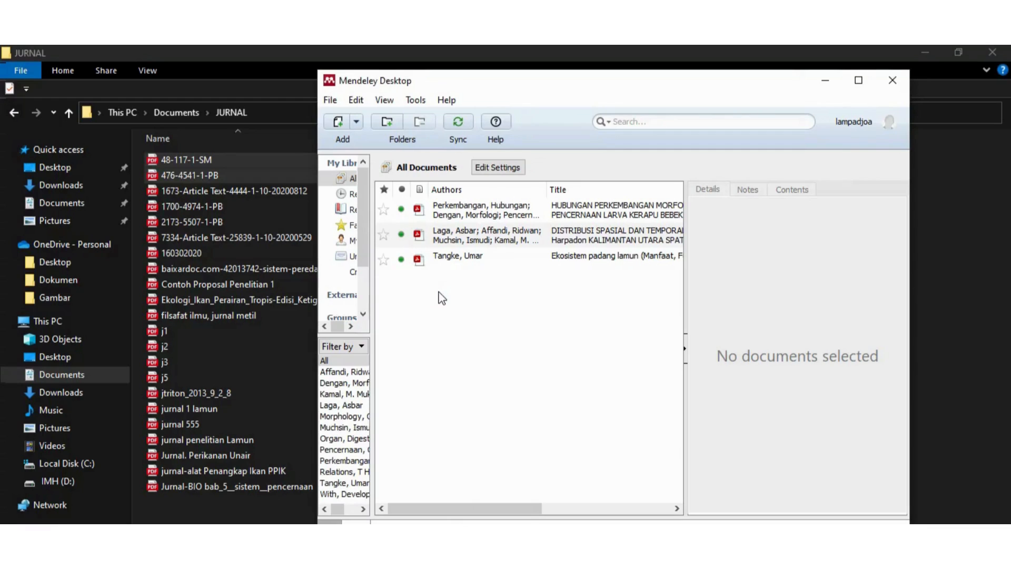
pyautogui.click(859, 81)
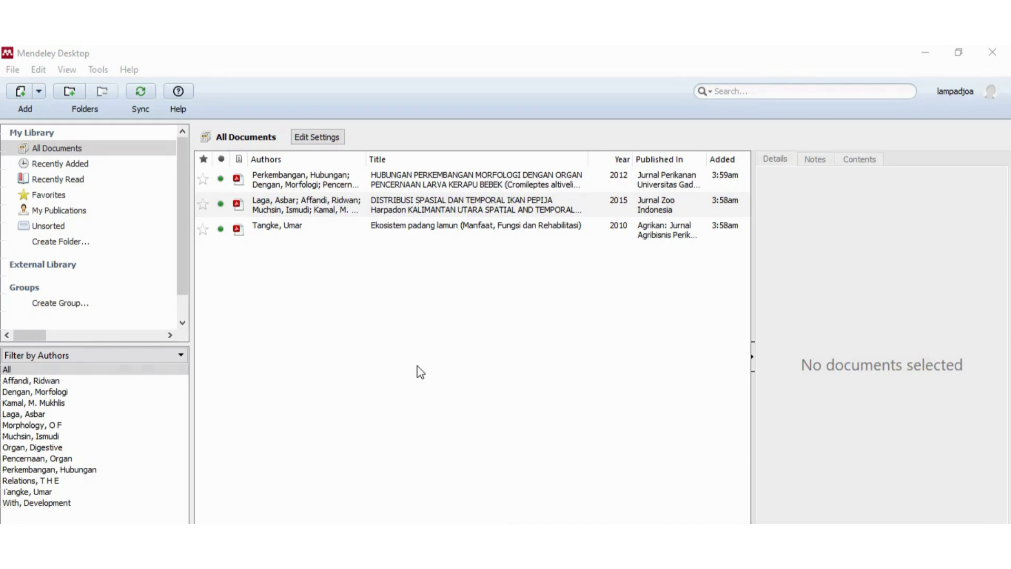
# Check All Documents for duplicate entries and dismiss the result notice.
pyautogui.click(91, 70)
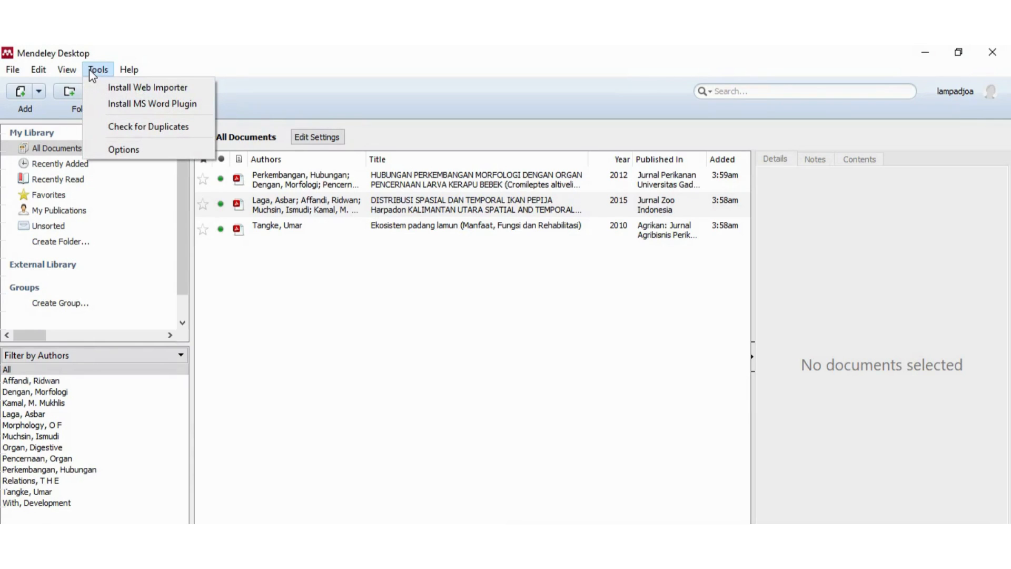
pyautogui.click(105, 129)
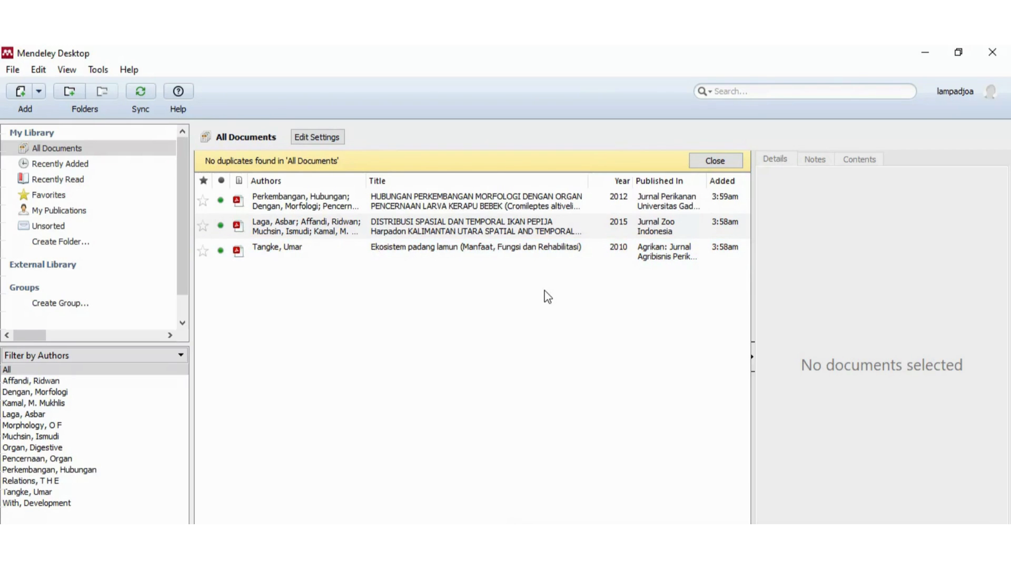
pyautogui.click(722, 161)
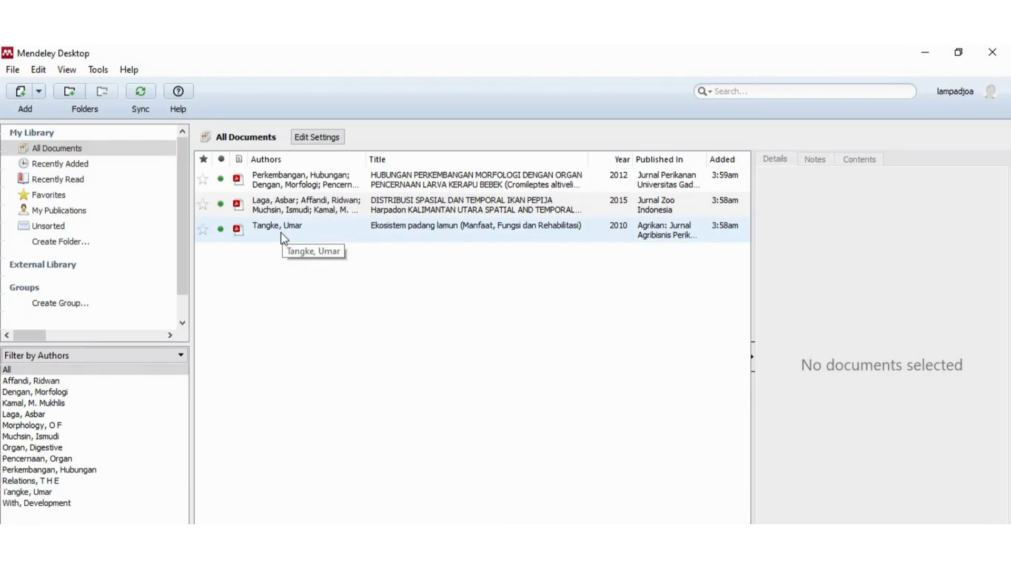
# Mark the "HUBUNGAN PERKEMBANGAN MORFOLOGI" article as read, view its details, and clear the document selection.
pyautogui.click(224, 182)
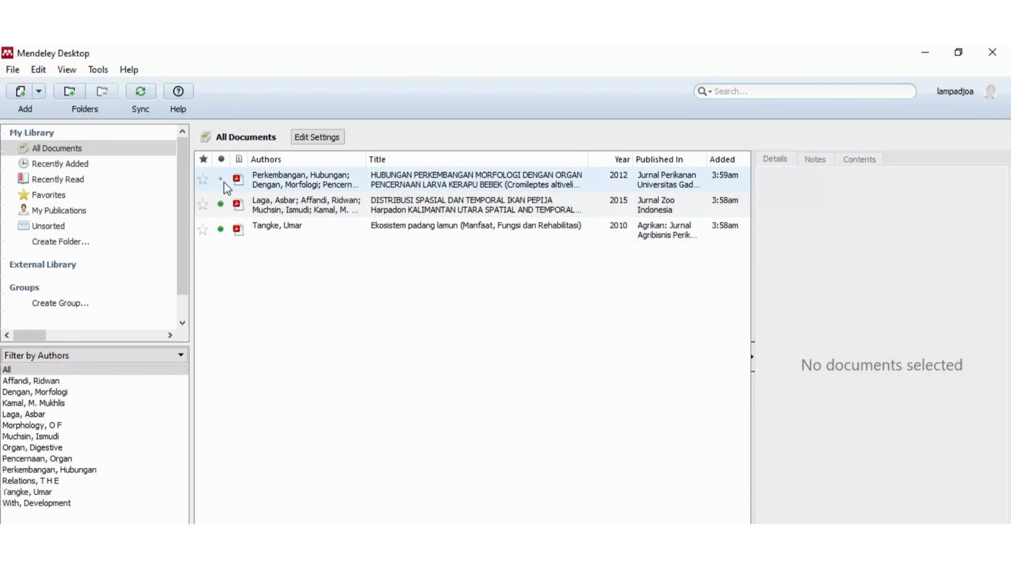
pyautogui.click(289, 183)
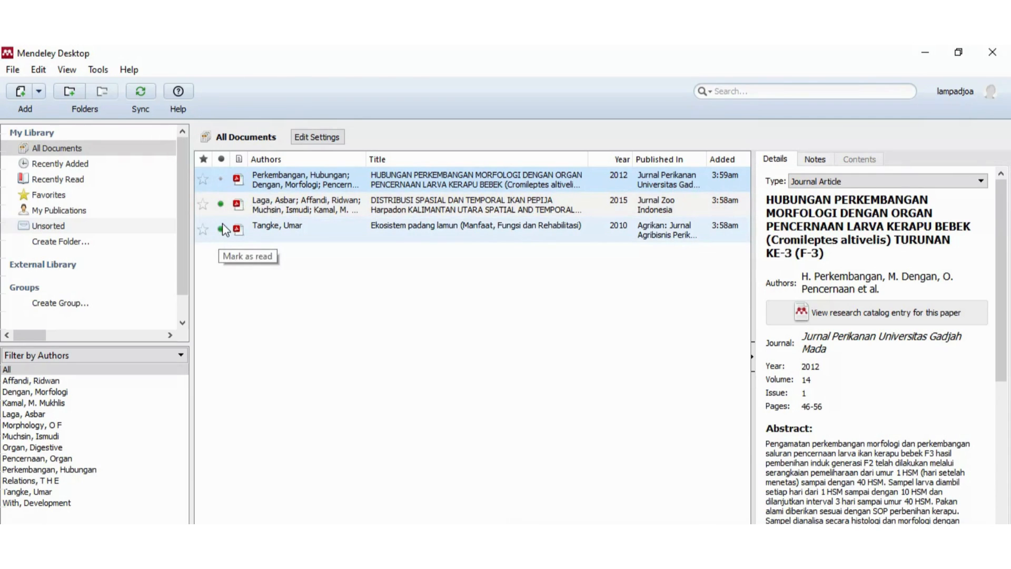
pyautogui.click(363, 313)
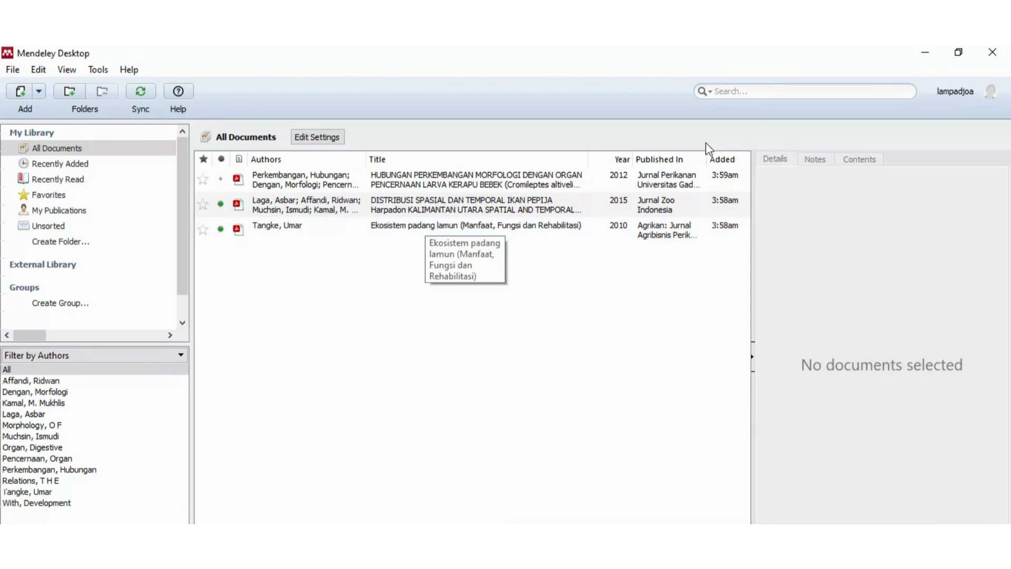
# Search All Documents for "lamun" and view the details of the "Ekosistem padang lamun" article.
pyautogui.click(726, 92)
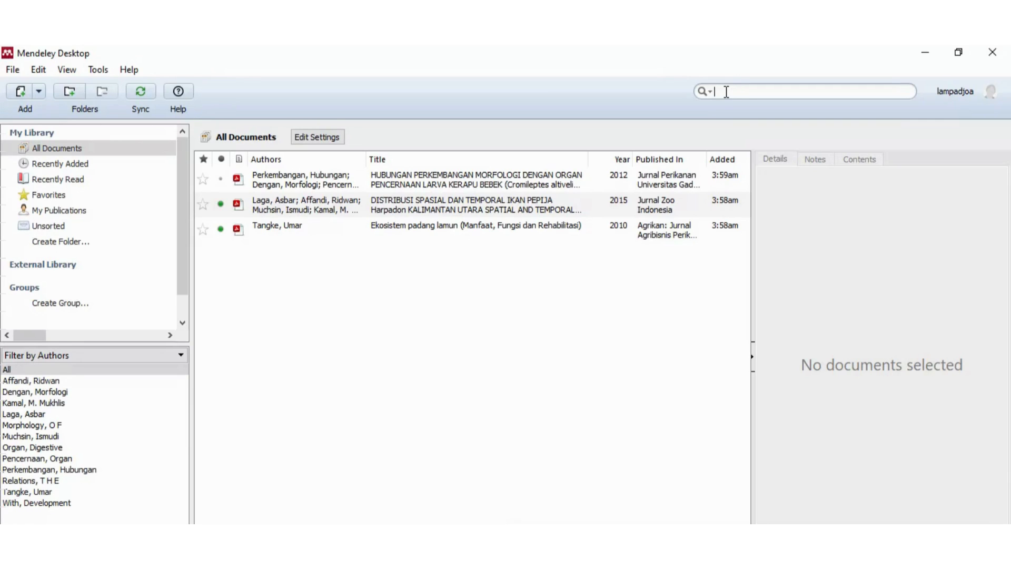
pyautogui.write('lamun')
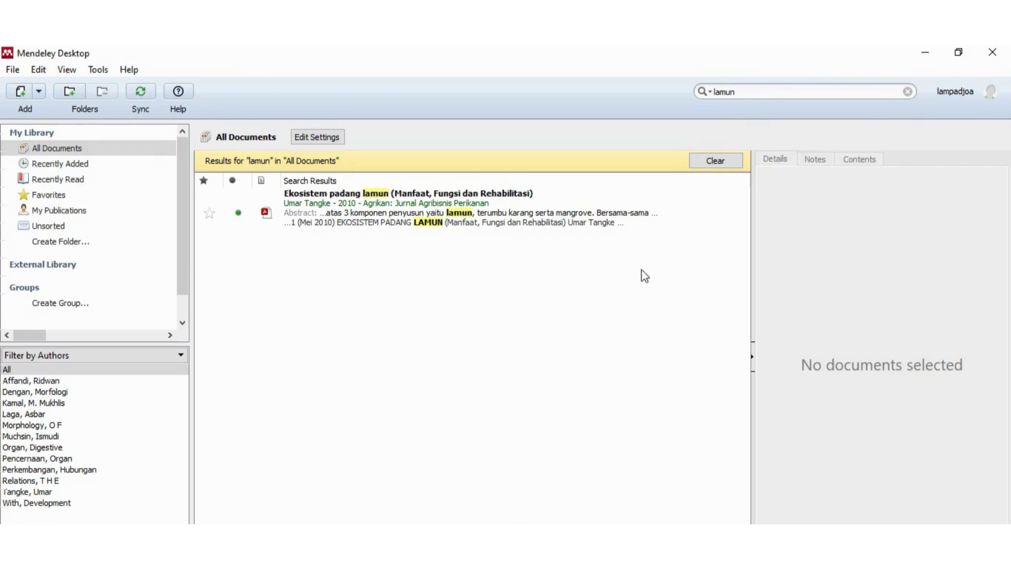
pyautogui.click(372, 221)
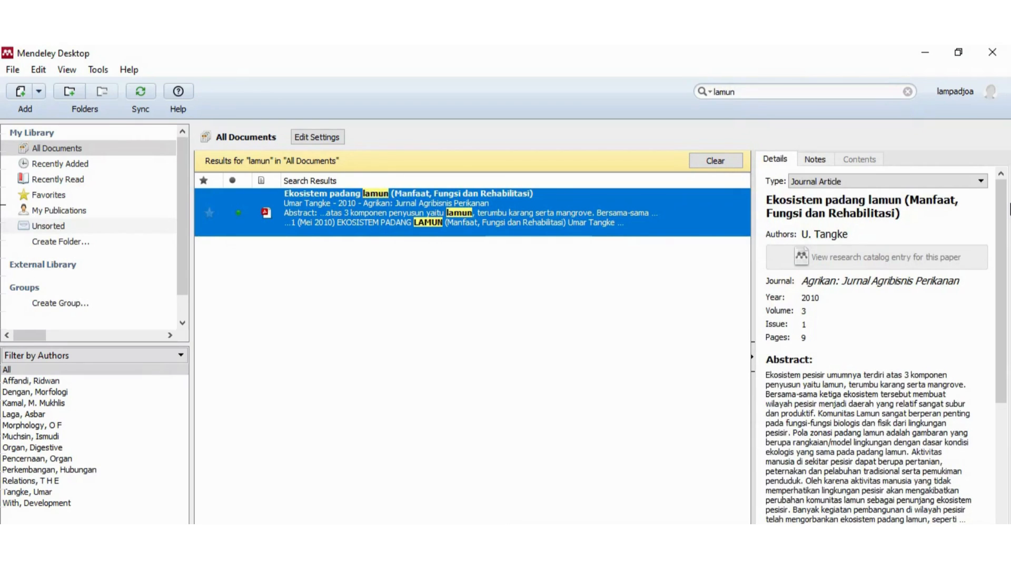
pyautogui.moveTo(1006, 228)
pyautogui.mouseDown()
pyautogui.moveTo(1007, 445)
pyautogui.moveTo(1000, 227)
pyautogui.mouseUp()
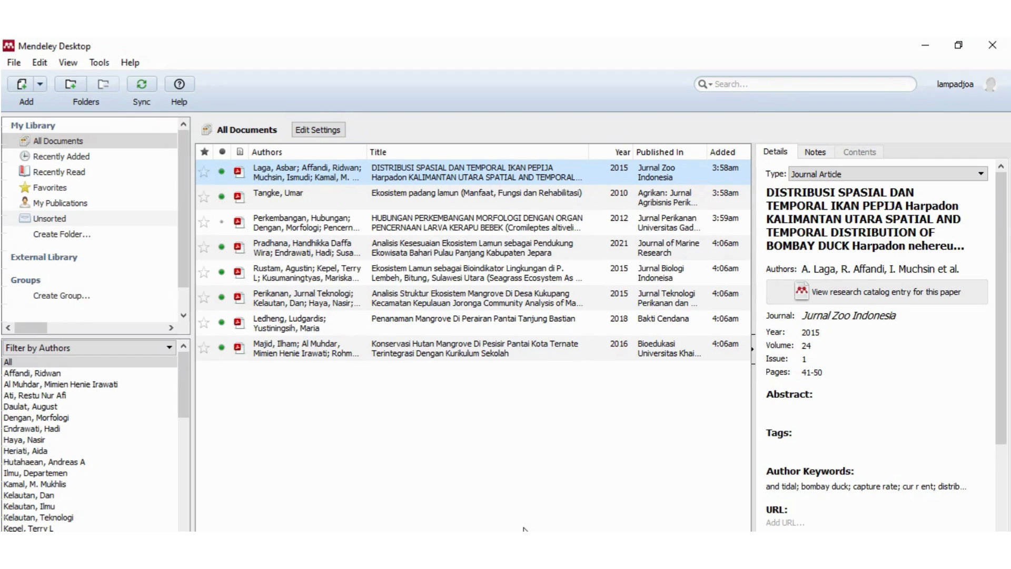
# Open the PDF of the "DISTRIBUSI SPASIAL DAN TEMPORAL IKAN PEPIJA" article and select the line starting "Ikan pepija mempunyai karakteristik".
pyautogui.doubleClick(367, 177)
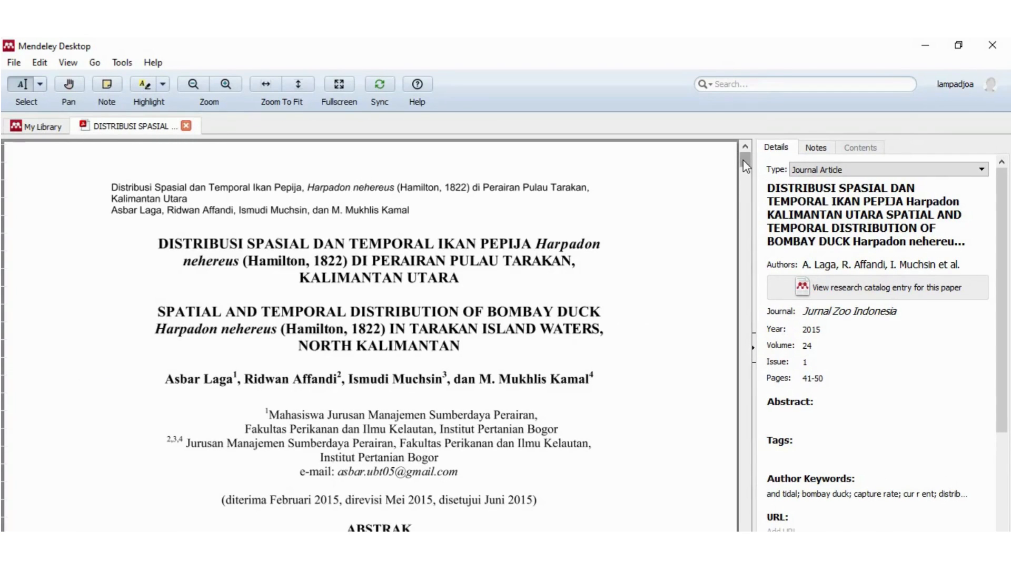
pyautogui.moveTo(745, 163); pyautogui.dragTo(748, 207)
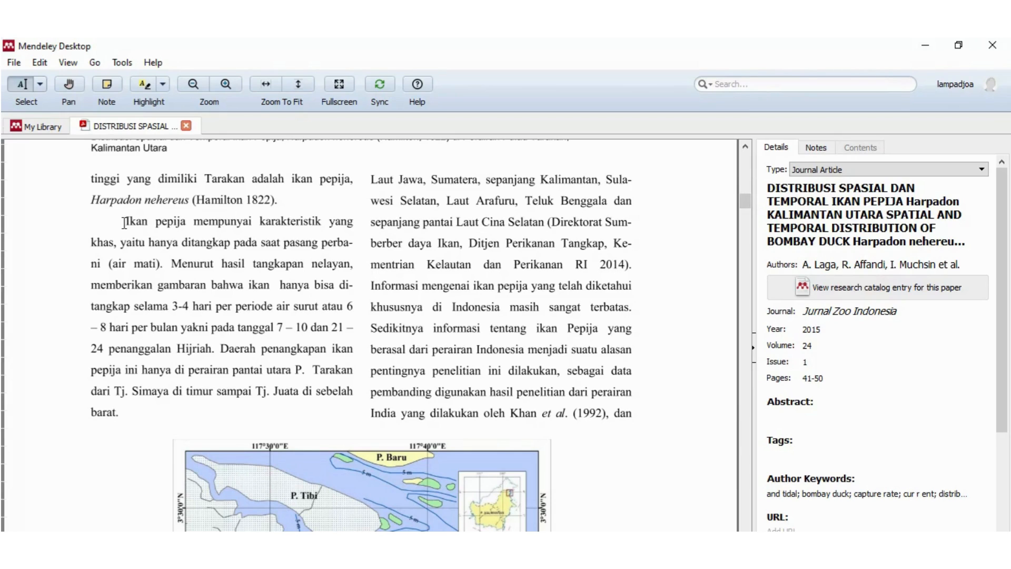
pyautogui.moveTo(124, 223); pyautogui.dragTo(352, 224)
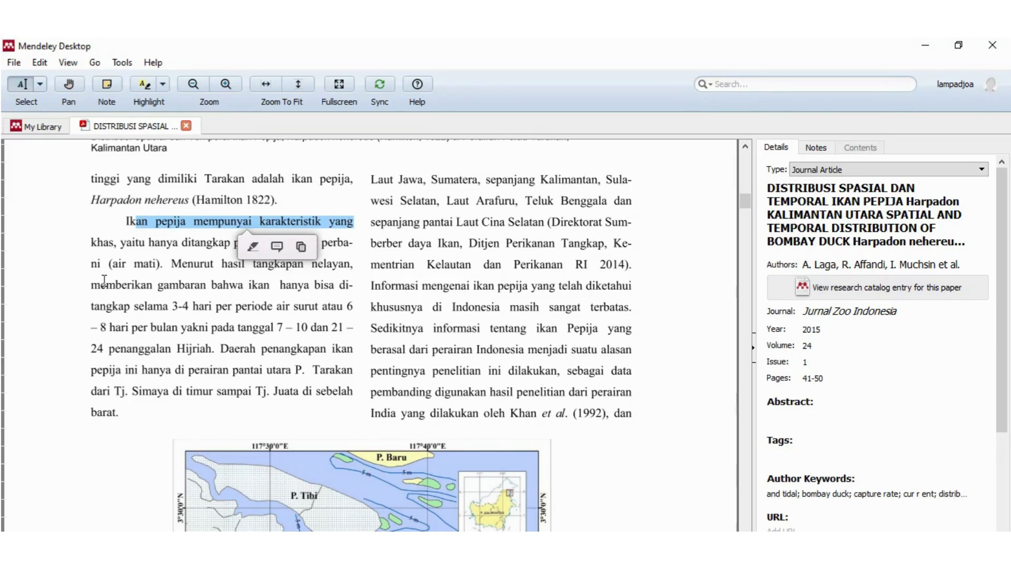
pyautogui.click(123, 223)
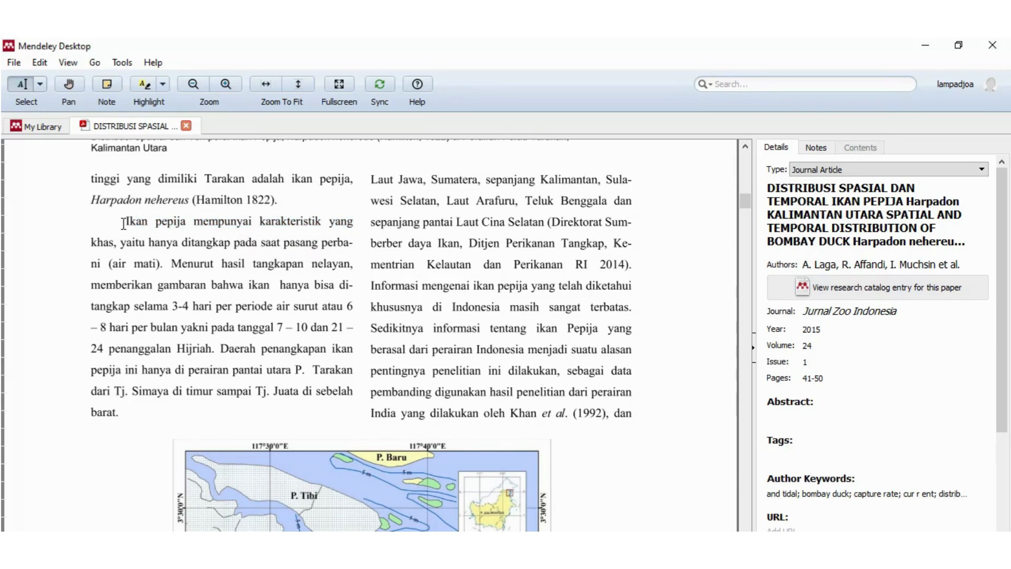
pyautogui.moveTo(126, 222); pyautogui.dragTo(133, 223)
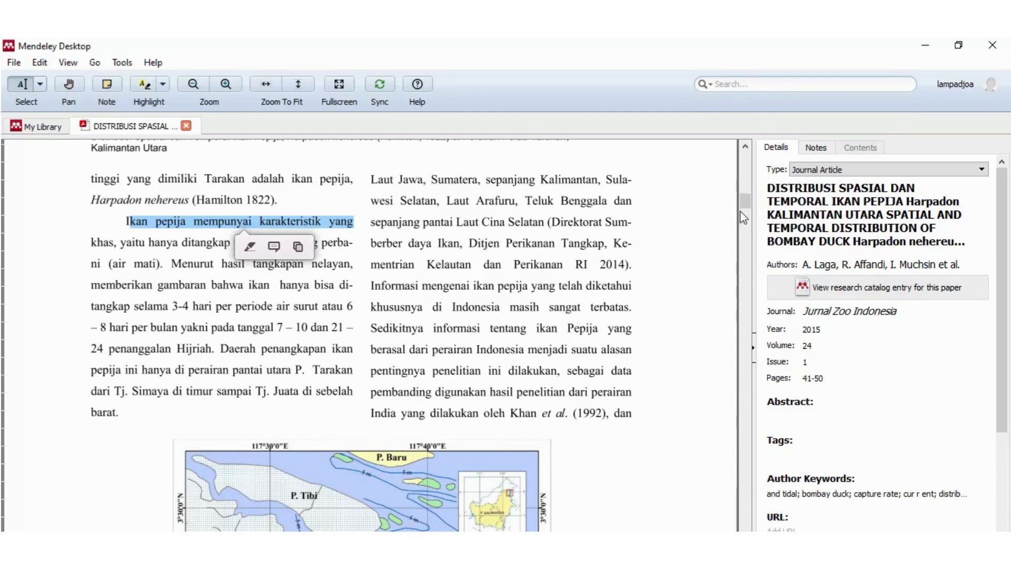
# Highlight the "Penangkapan ikan dilakukan dengan" paragraph in the METODE PENELITIAN section.
pyautogui.scroll(-10, 744, 218)
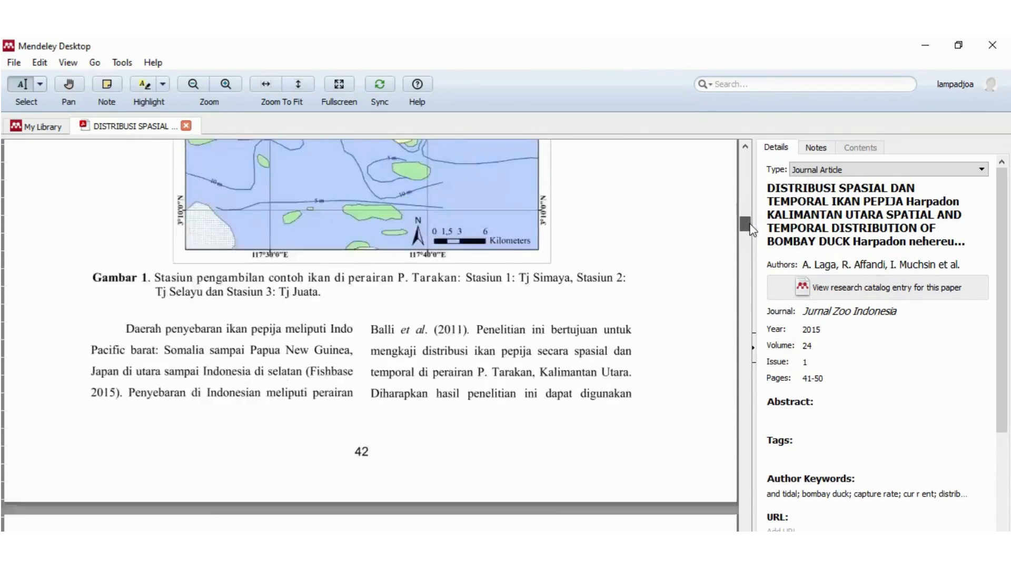
pyautogui.moveTo(749, 223); pyautogui.dragTo(752, 248)
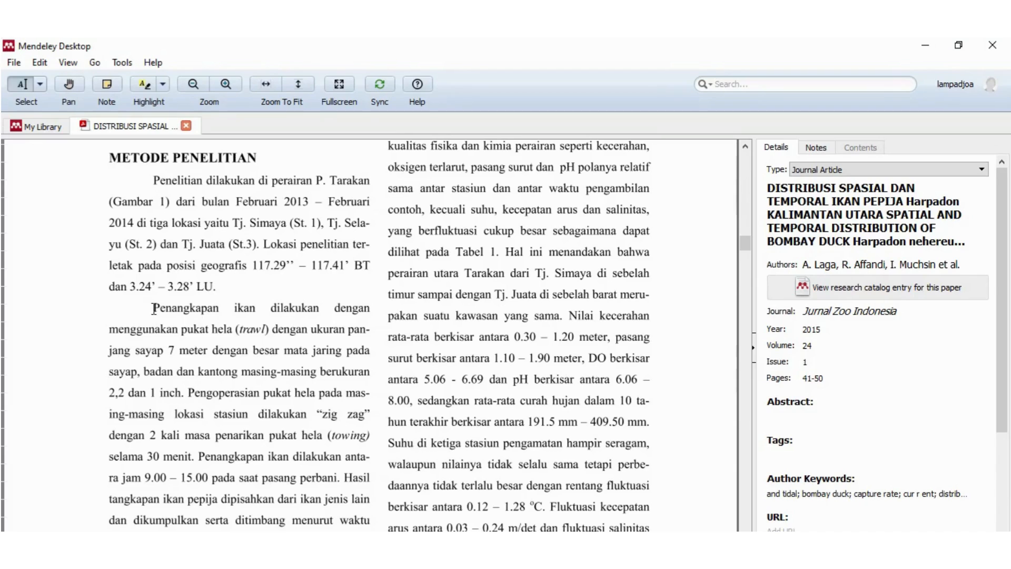
pyautogui.moveTo(154, 308)
pyautogui.mouseDown()
pyautogui.moveTo(215, 394)
pyautogui.moveTo(371, 417)
pyautogui.mouseUp()
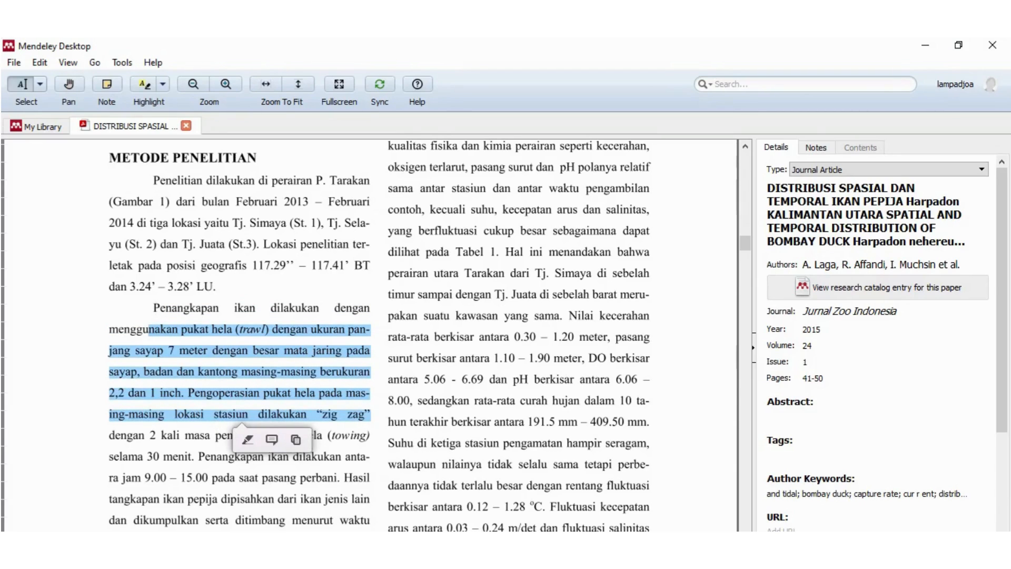
pyautogui.moveTo(371, 522)
pyautogui.mouseDown()
pyautogui.moveTo(161, 521)
pyautogui.moveTo(132, 392)
pyautogui.moveTo(142, 265)
pyautogui.moveTo(145, 305)
pyautogui.moveTo(157, 308)
pyautogui.mouseUp()
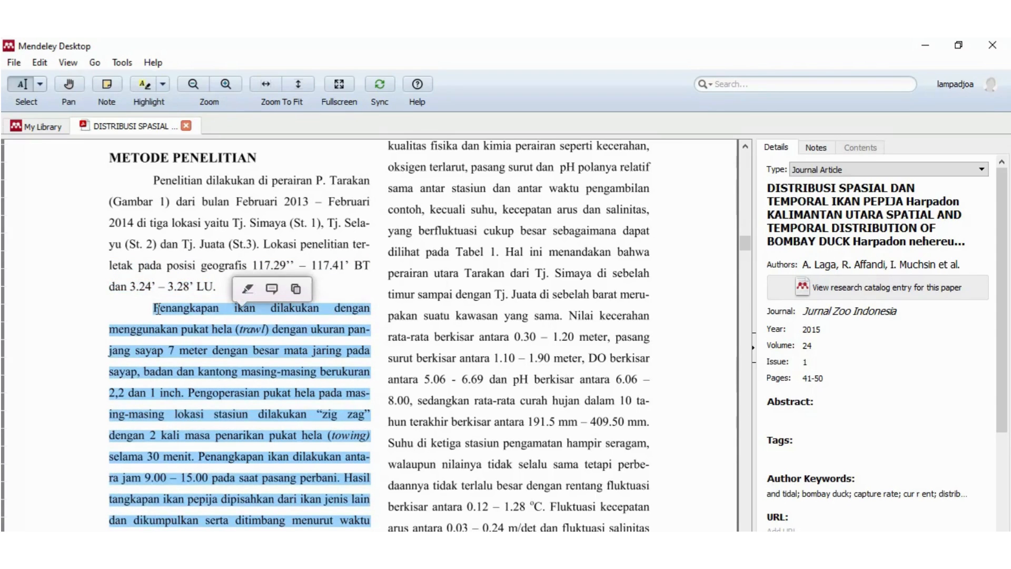
pyautogui.click(151, 90)
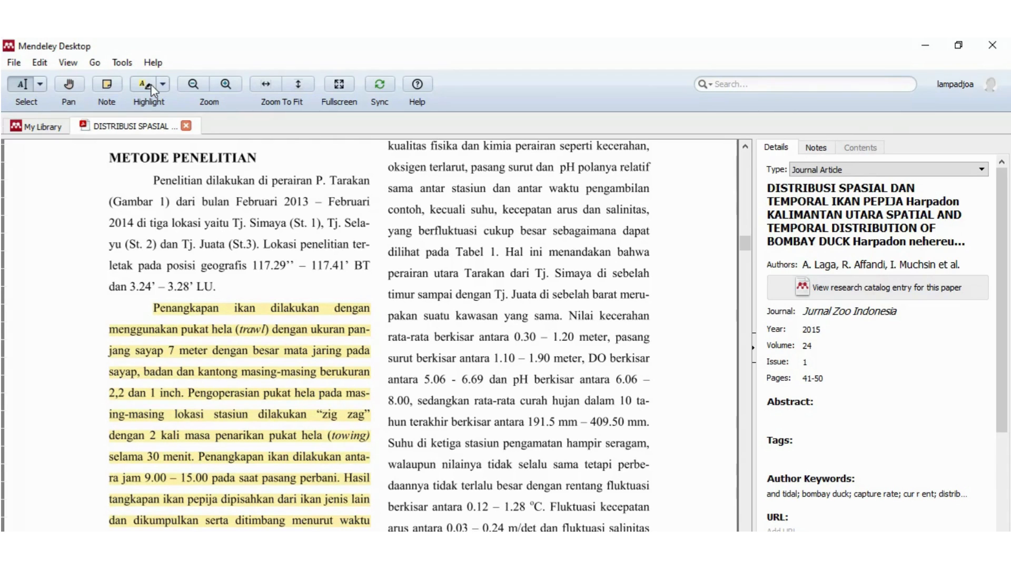
# Using Highlight Text, mark the "Pengukuran parameter fisika dan kimia air" paragraph through "layang-layang arus".
pyautogui.click(161, 88)
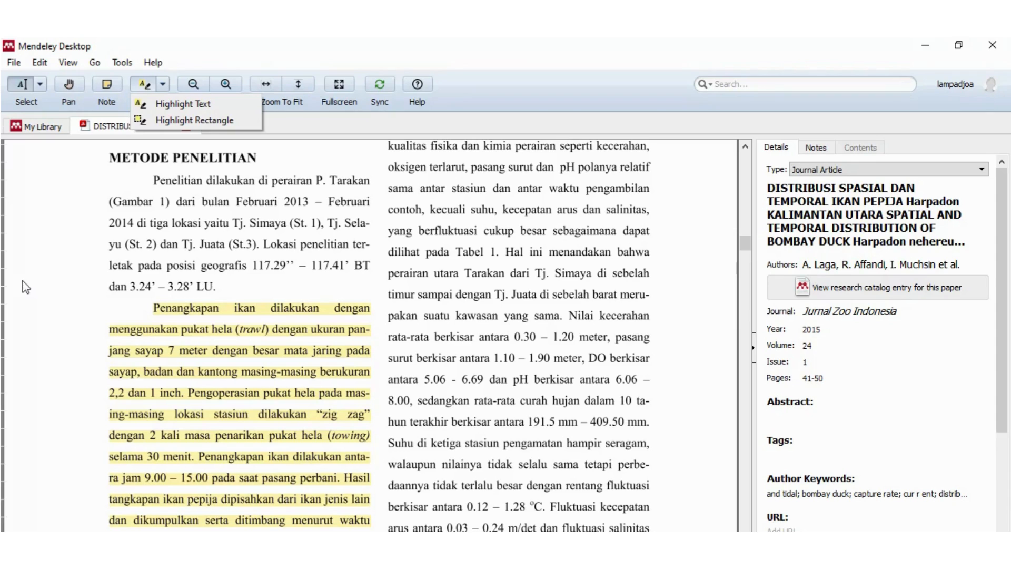
pyautogui.click(193, 106)
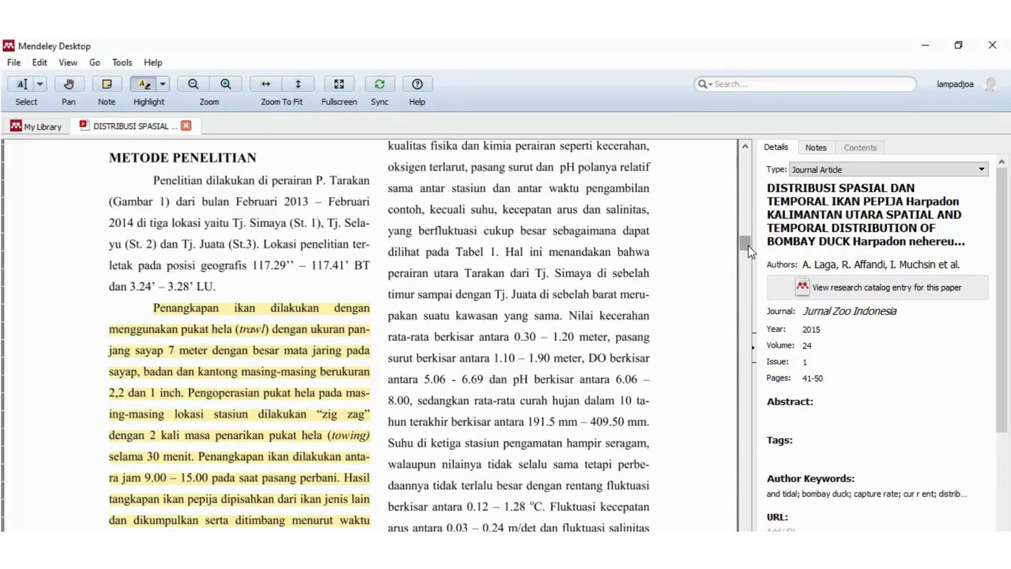
pyautogui.moveTo(750, 252)
pyautogui.mouseDown()
pyautogui.moveTo(750, 270)
pyautogui.moveTo(747, 253)
pyautogui.mouseUp()
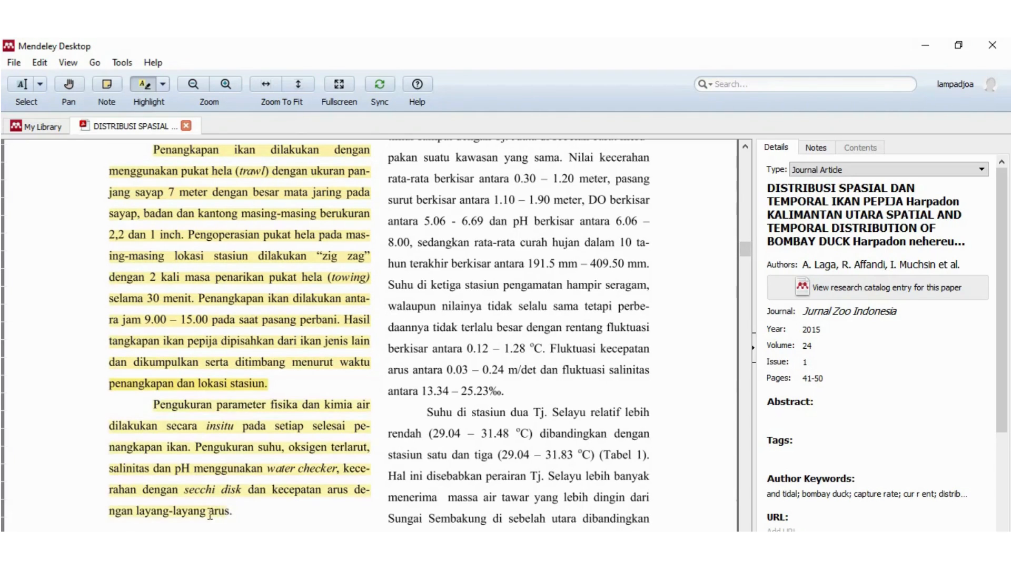
pyautogui.moveTo(153, 404); pyautogui.dragTo(231, 519)
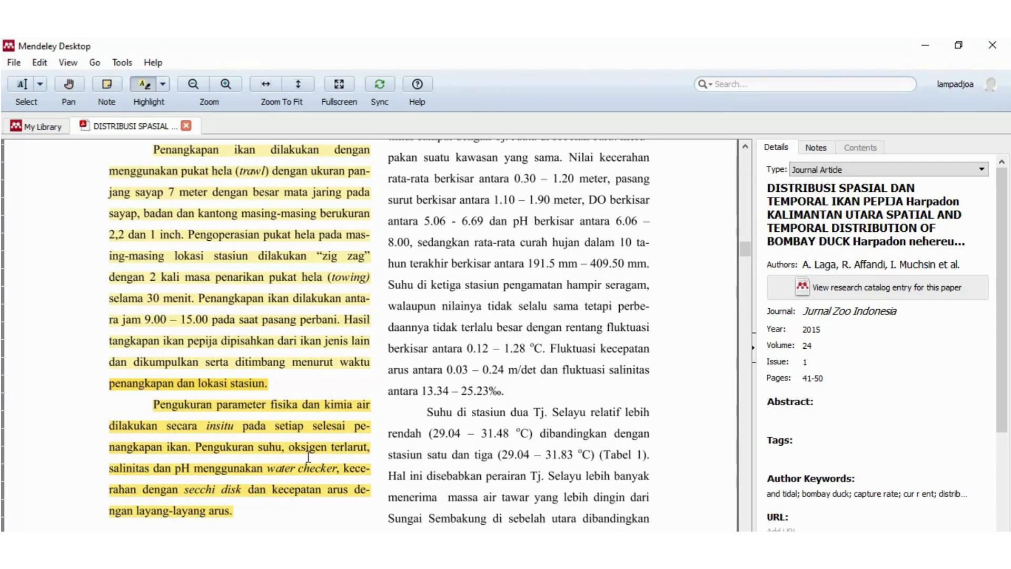
# Add a note reading "sumber referensi utama" just after "layang-layang arus" at the end of the highlighted paragraph.
pyautogui.click(111, 86)
pyautogui.click(237, 529)
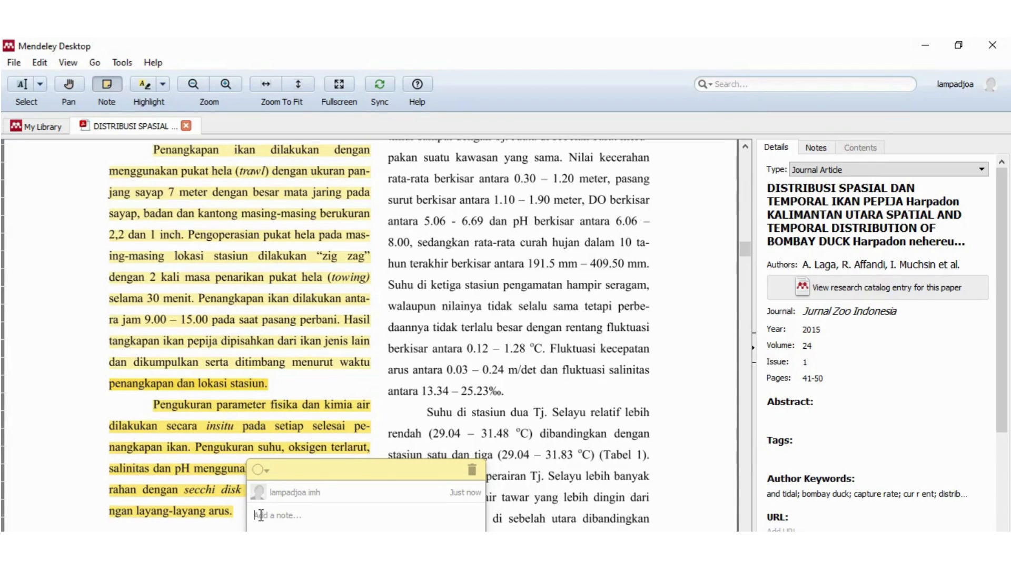
pyautogui.write('sumber referensi utama')
pyautogui.click(552, 451)
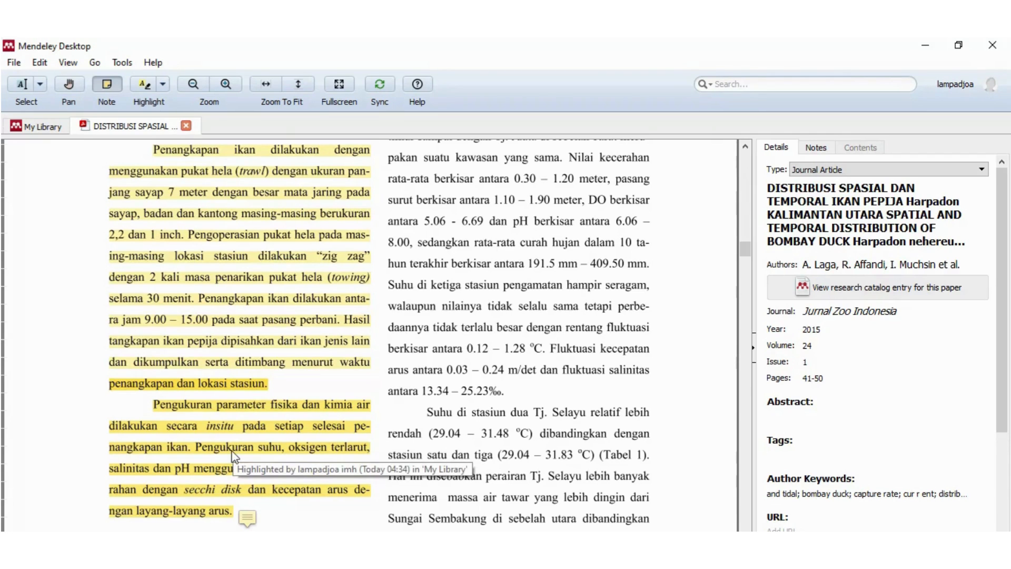
# Reopen the note to check its text, and close the article's PDF to return to the library.
pyautogui.click(251, 517)
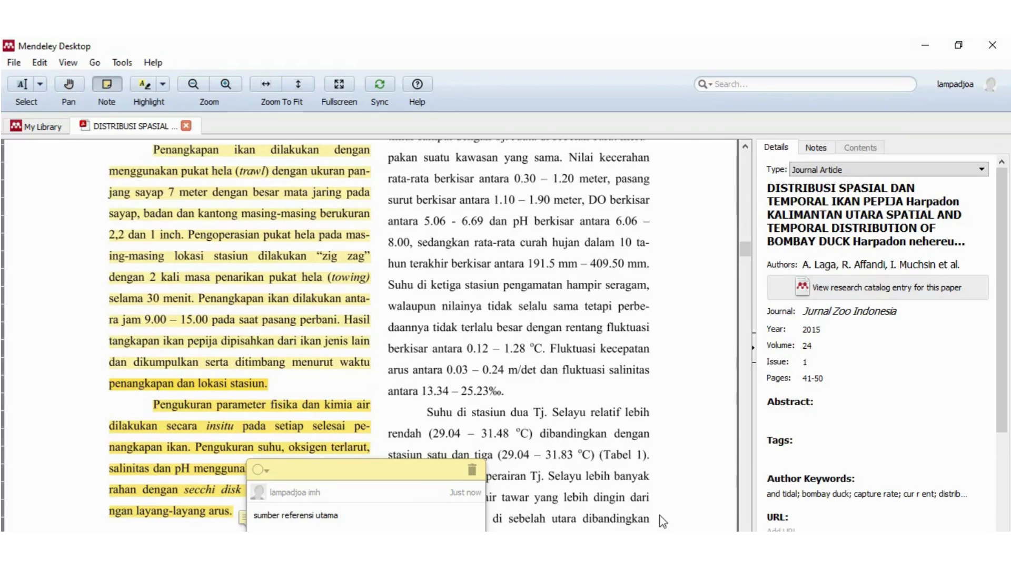
pyautogui.click(706, 558)
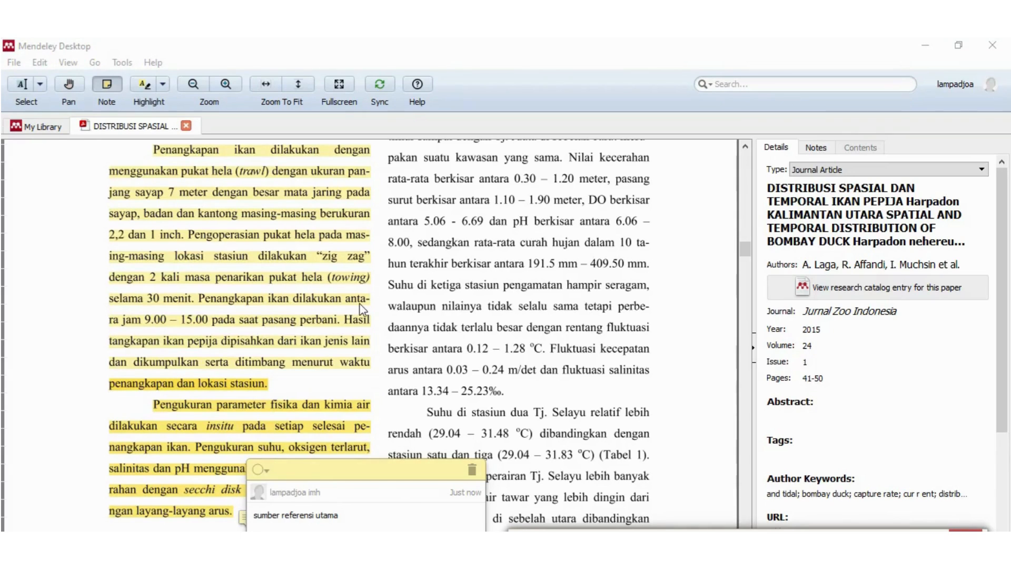
pyautogui.click(186, 127)
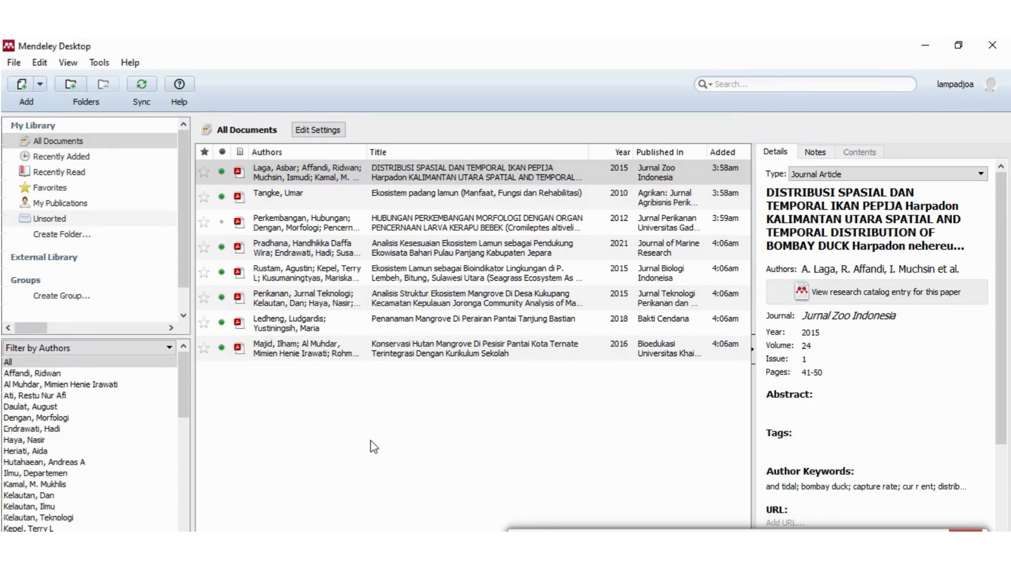
# Create two library folders named Mangrove and Lamun.
pyautogui.click(60, 235)
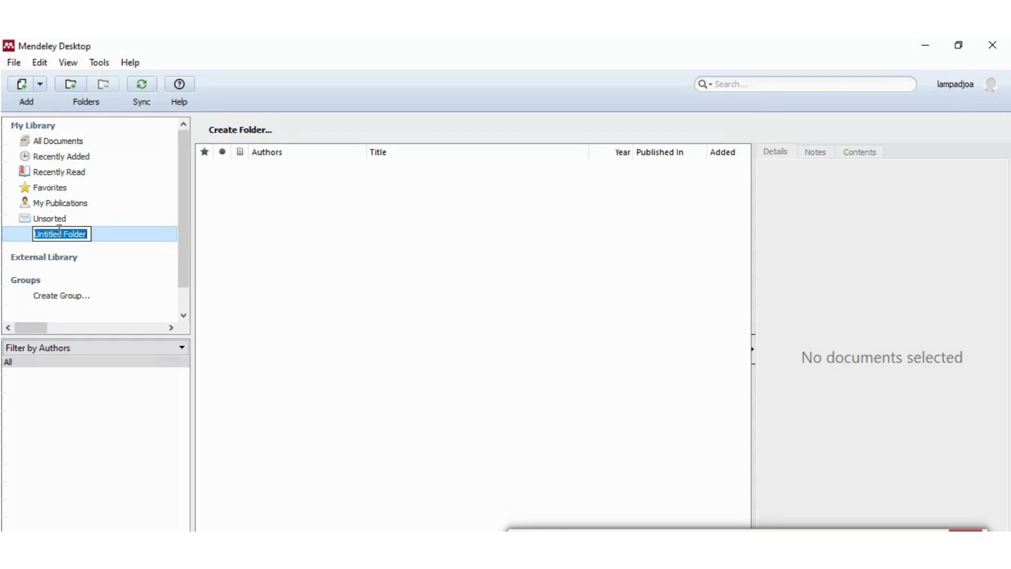
pyautogui.write('M')
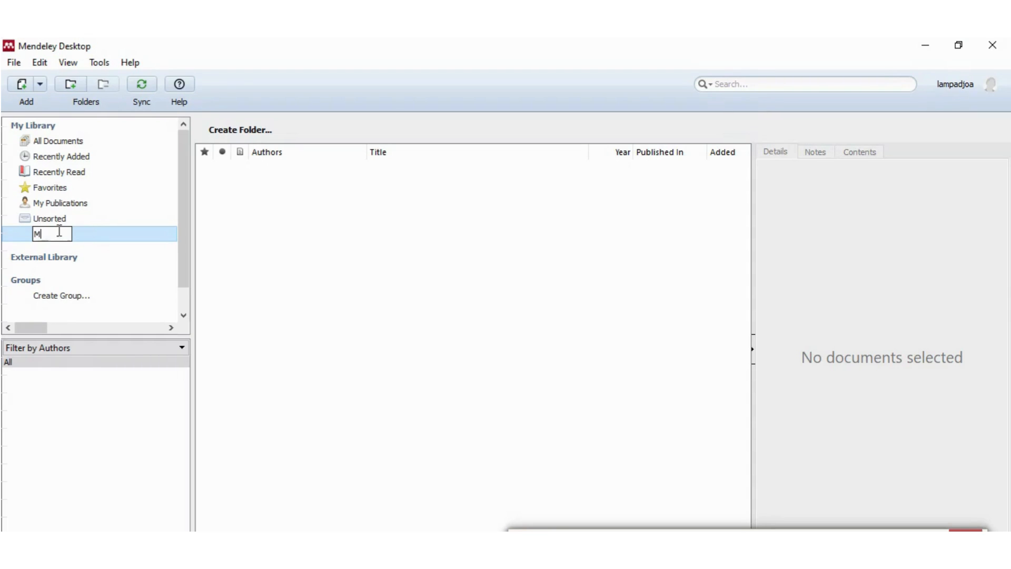
pyautogui.write('angrove')
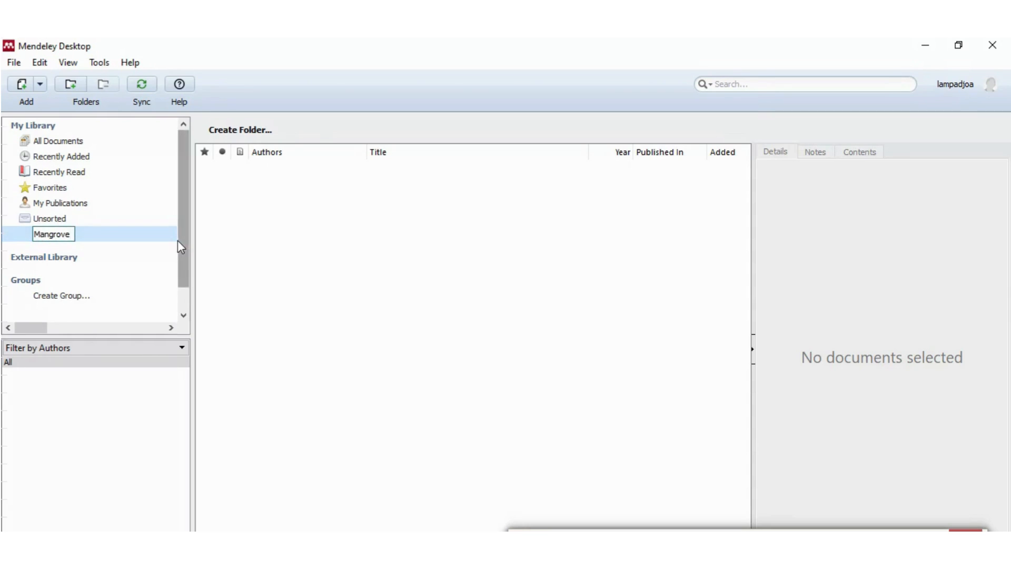
pyautogui.press('Return')
pyautogui.click(119, 256)
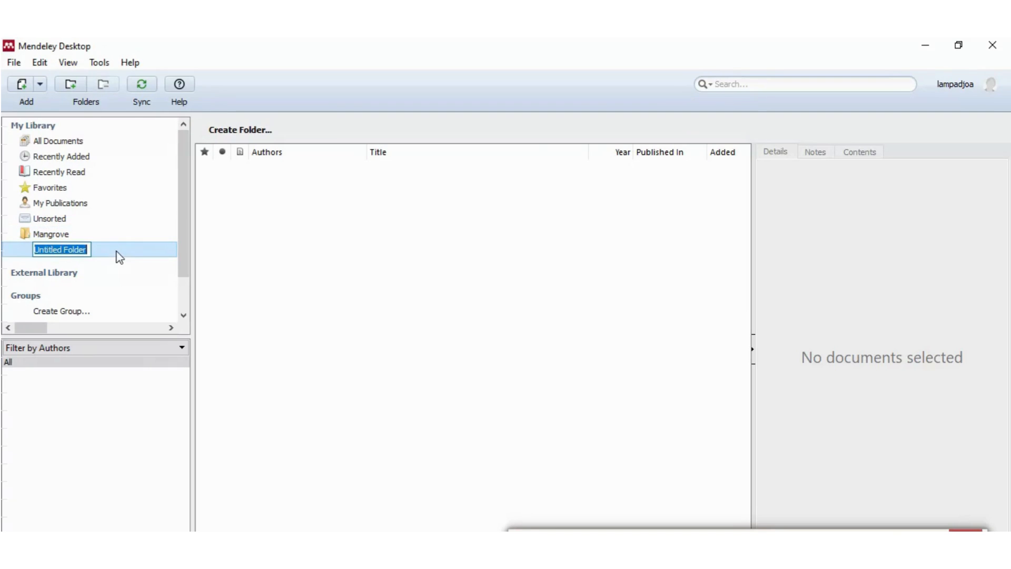
pyautogui.write('Lamun')
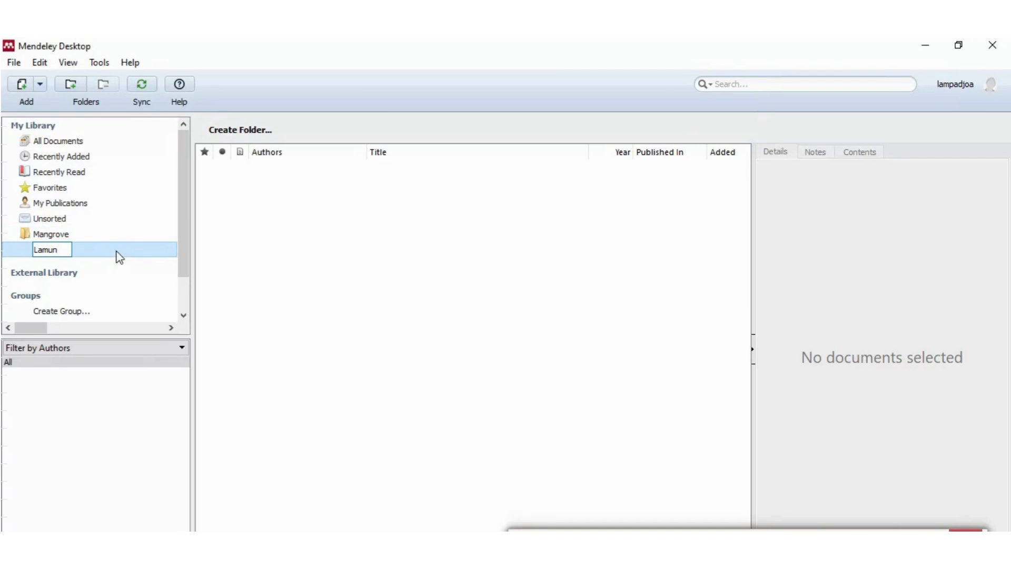
pyautogui.click(236, 294)
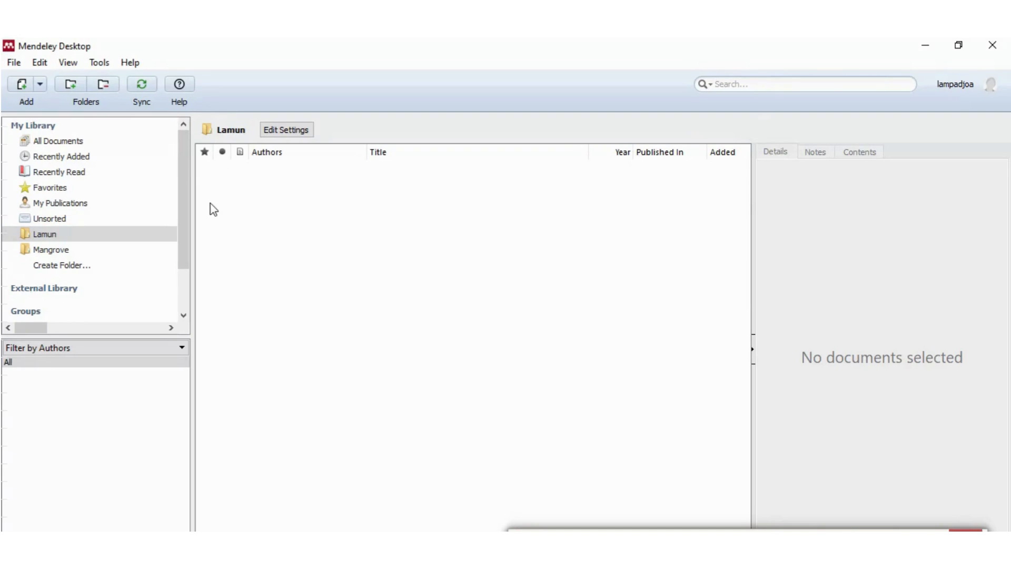
# Add "Ekosistem padang lamun", "Analisis Kesesuaian Ekosistem Lamun" and "Ekosistem Lamun sebagai Bioindikator Lingkungan" from All Documents to the Lamun folder.
pyautogui.click(94, 143)
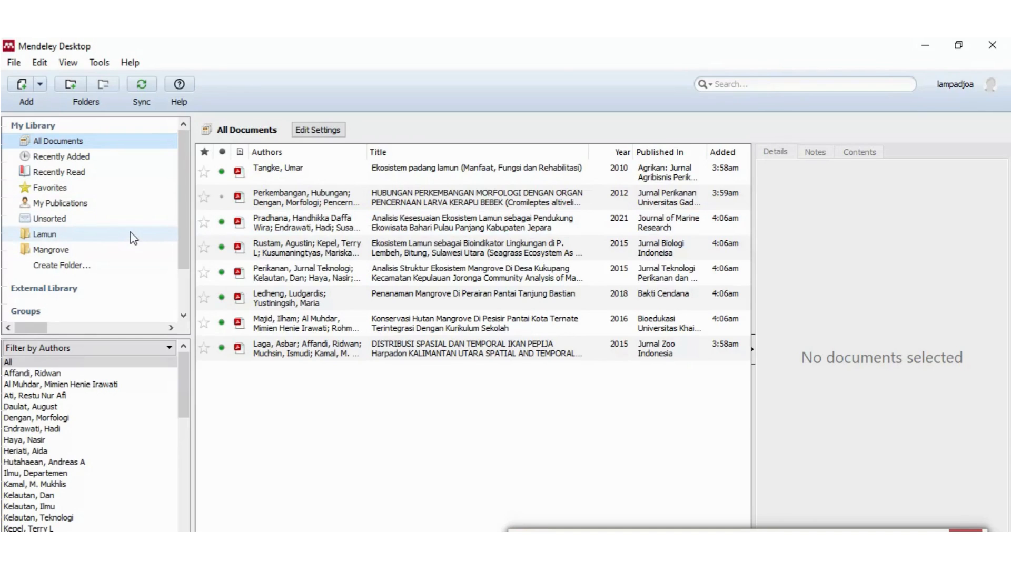
pyautogui.click(396, 179)
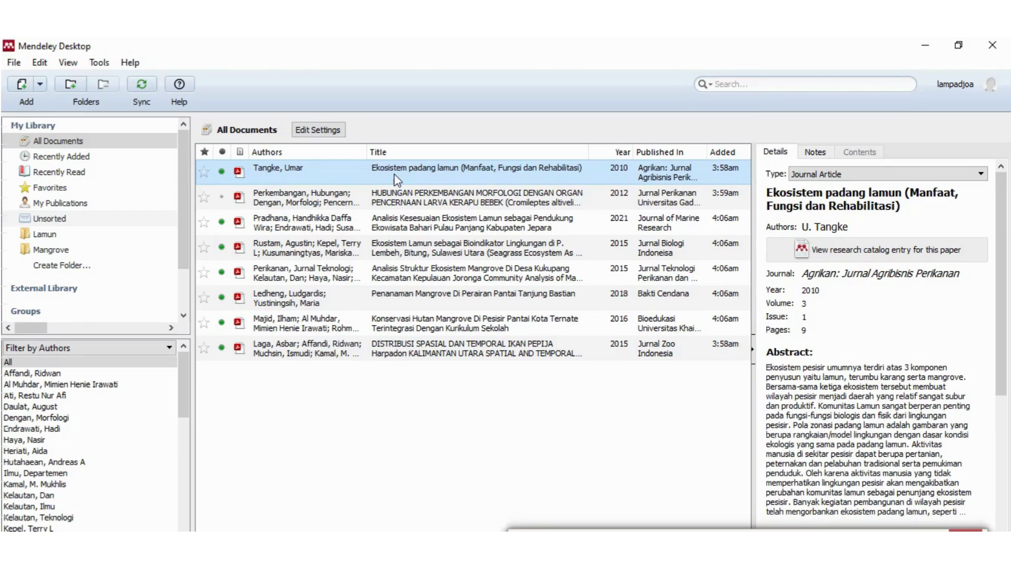
pyautogui.keyDown('ctrl'); pyautogui.click(402, 227); pyautogui.keyUp('ctrl')
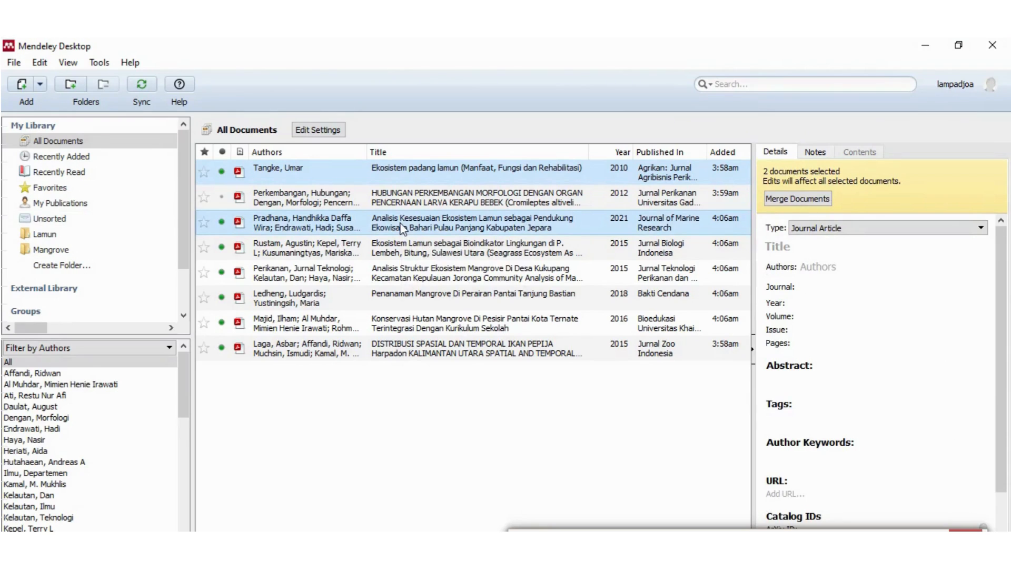
pyautogui.keyDown('ctrl'); pyautogui.click(408, 257); pyautogui.keyUp('ctrl')
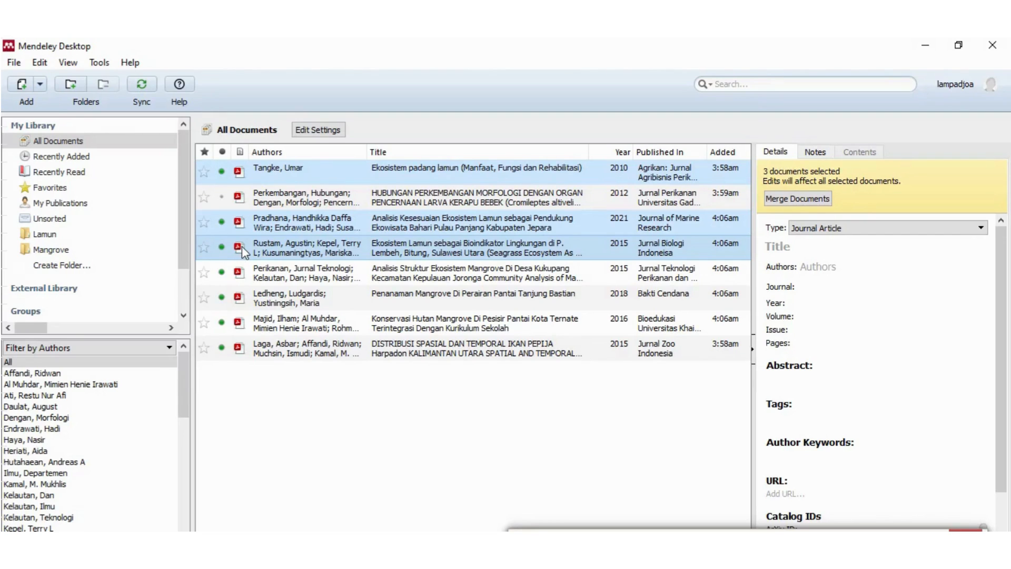
pyautogui.moveTo(241, 246); pyautogui.dragTo(137, 238)
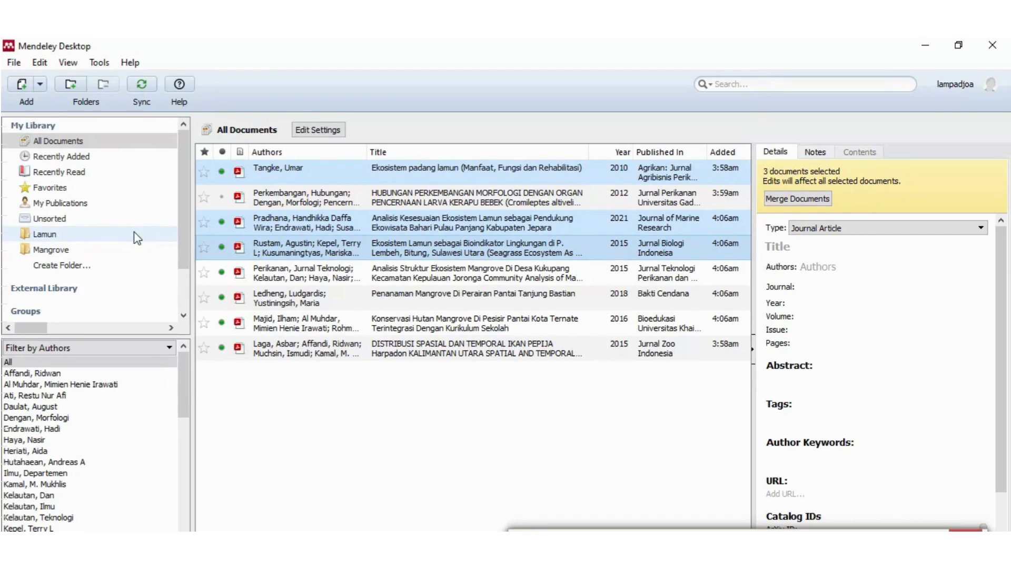
pyautogui.click(137, 238)
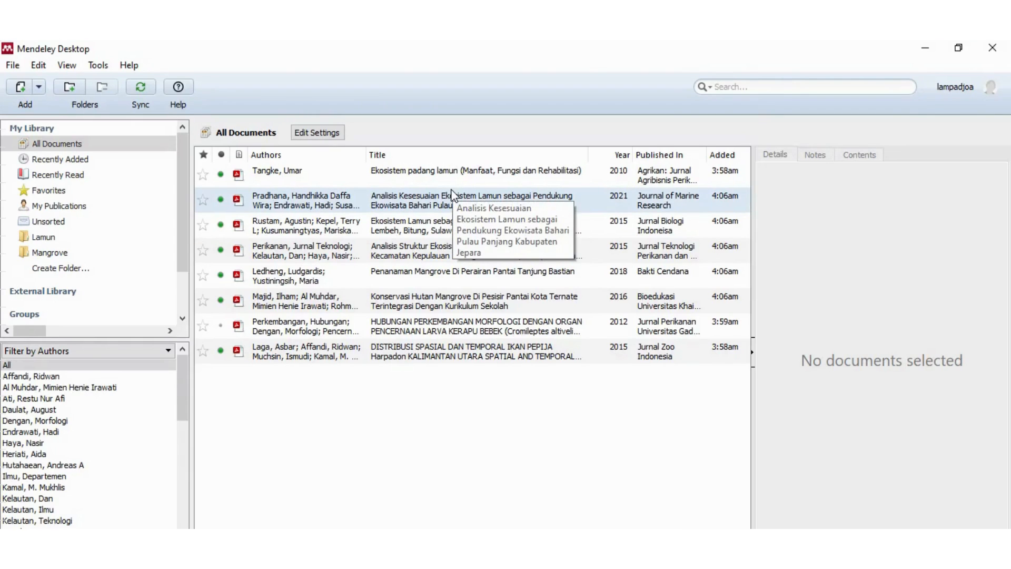
# Add "Analisis Struktur Ekosistem Mangrove", "Penanaman Mangrove" and "Konservasi Hutan Mangrove" from All Documents to the Mangrove folder and open that folder.
pyautogui.click(426, 174)
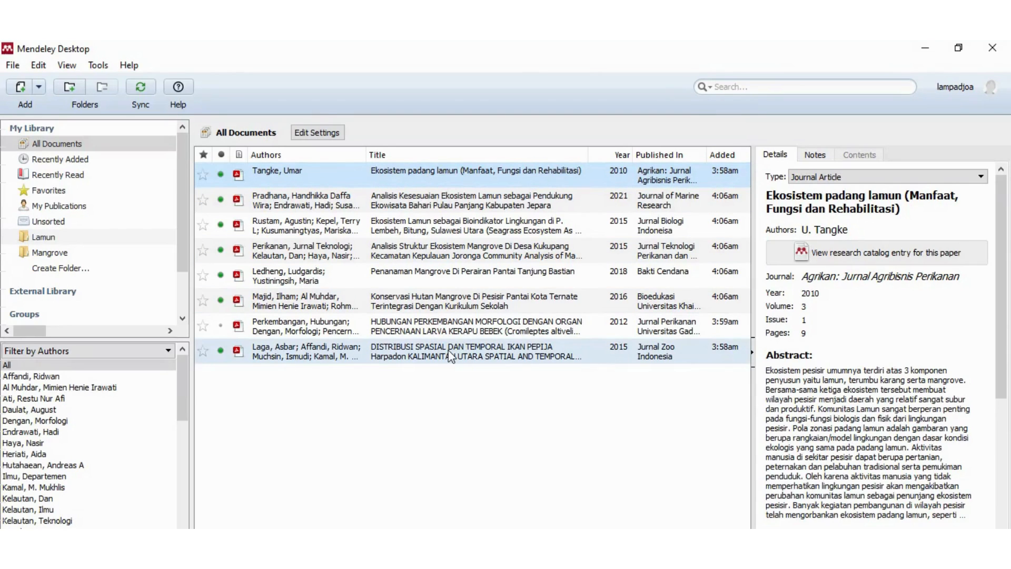
pyautogui.click(425, 251)
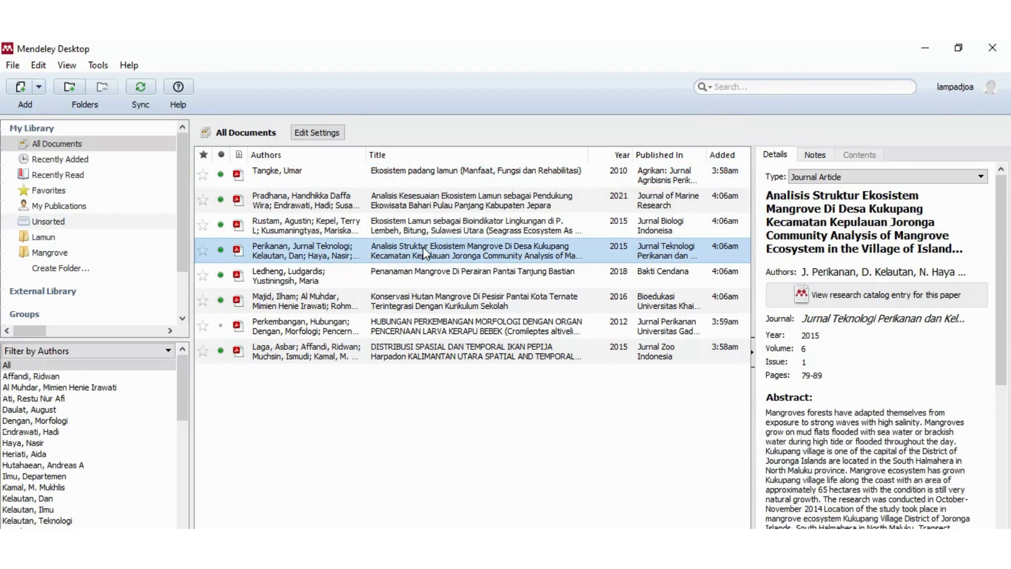
pyautogui.keyDown('ctrl'); pyautogui.click(430, 278); pyautogui.keyUp('ctrl')
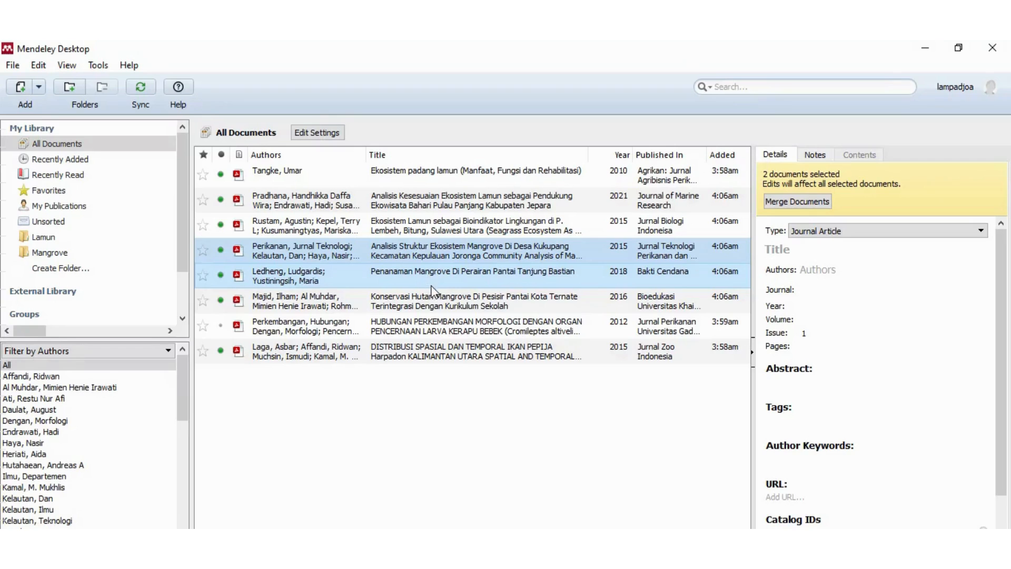
pyautogui.keyDown('ctrl'); pyautogui.click(432, 297); pyautogui.keyUp('ctrl')
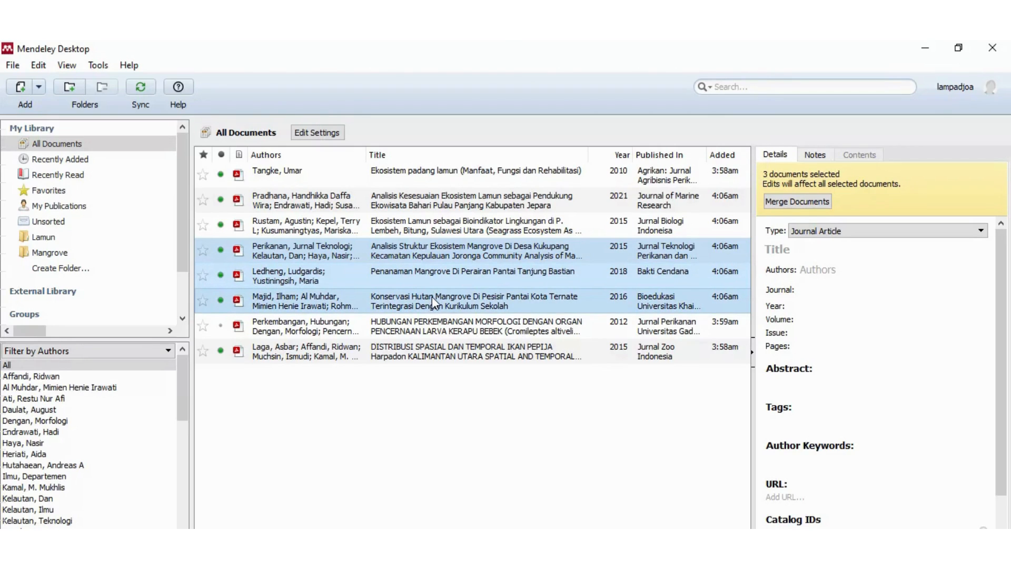
pyautogui.moveTo(432, 296); pyautogui.dragTo(89, 250)
pyautogui.click(91, 252)
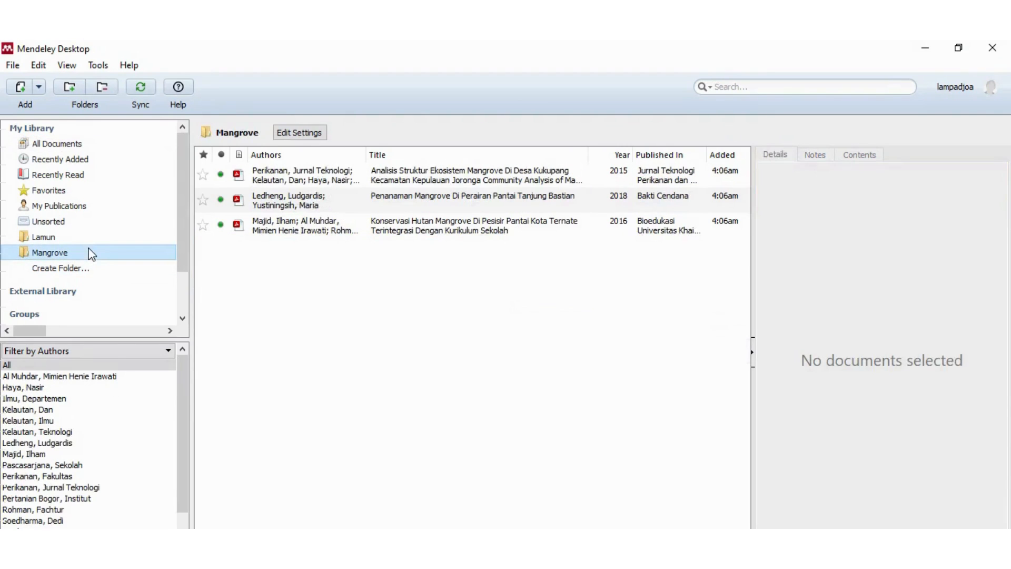
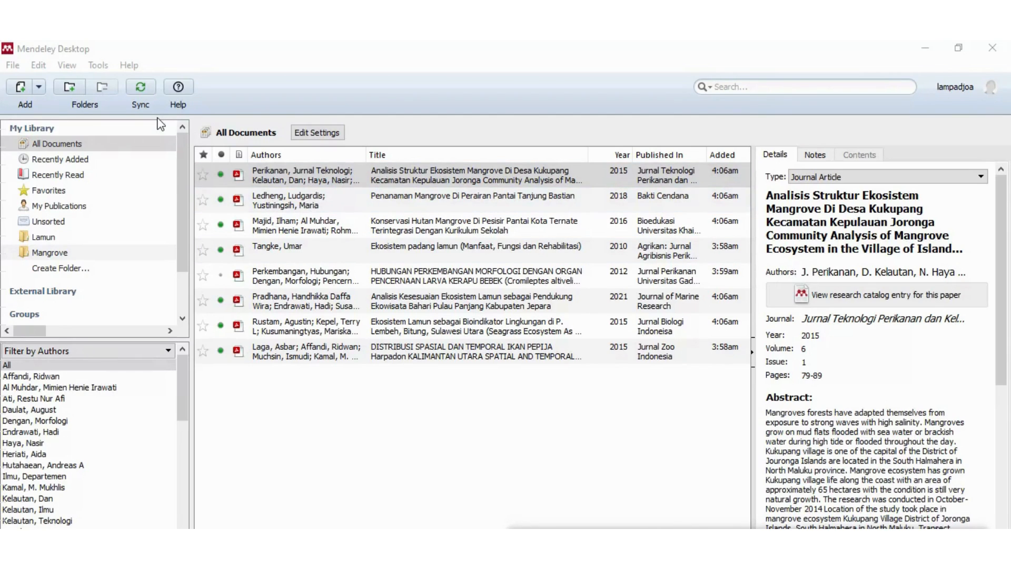
# Install Mendeley's citation plugin for Microsoft Word and display the Mendeley Cite-O-Matic tools in a blank Word document.
pyautogui.click(98, 65)
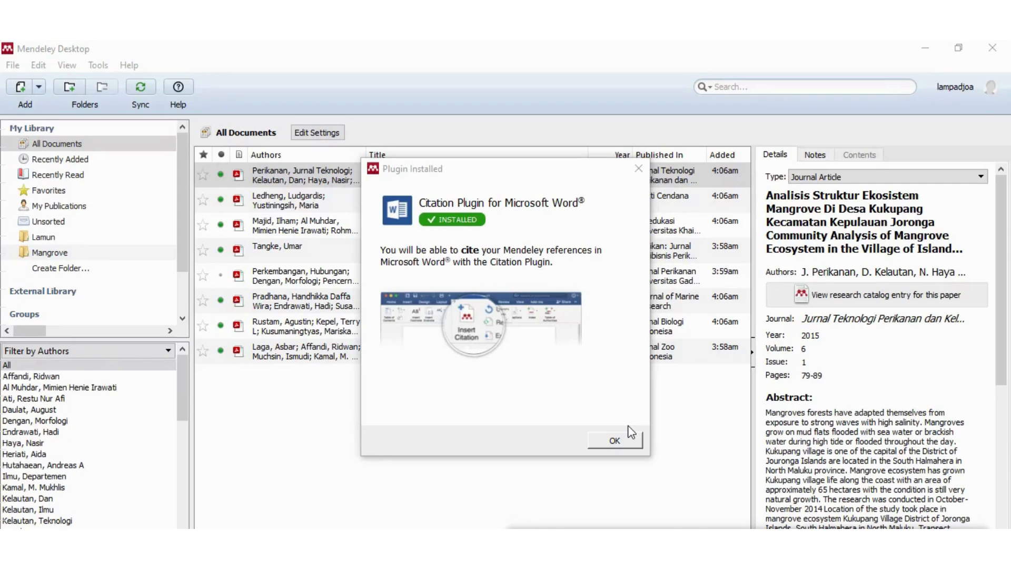
pyautogui.click(621, 442)
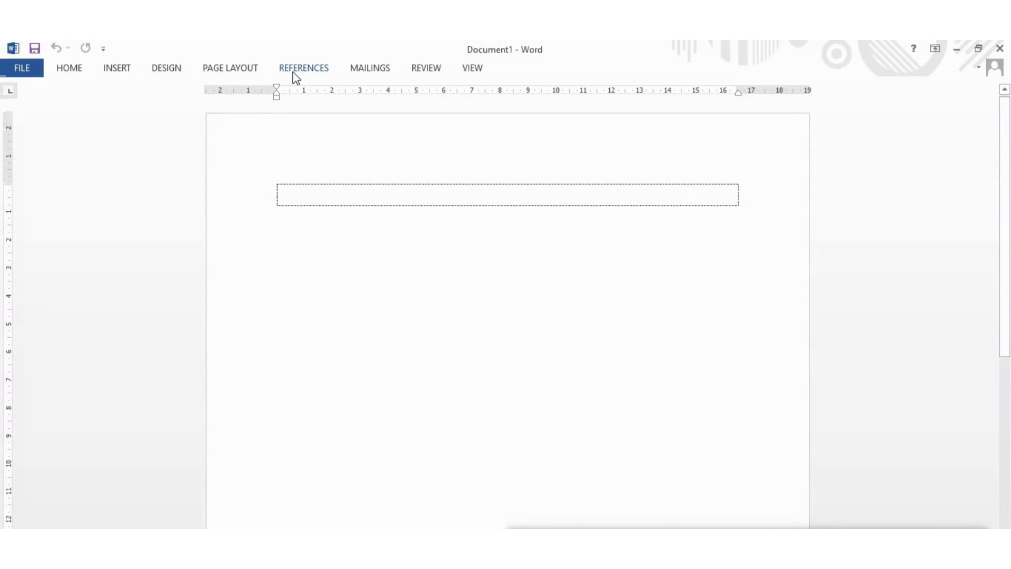
pyautogui.click(300, 74)
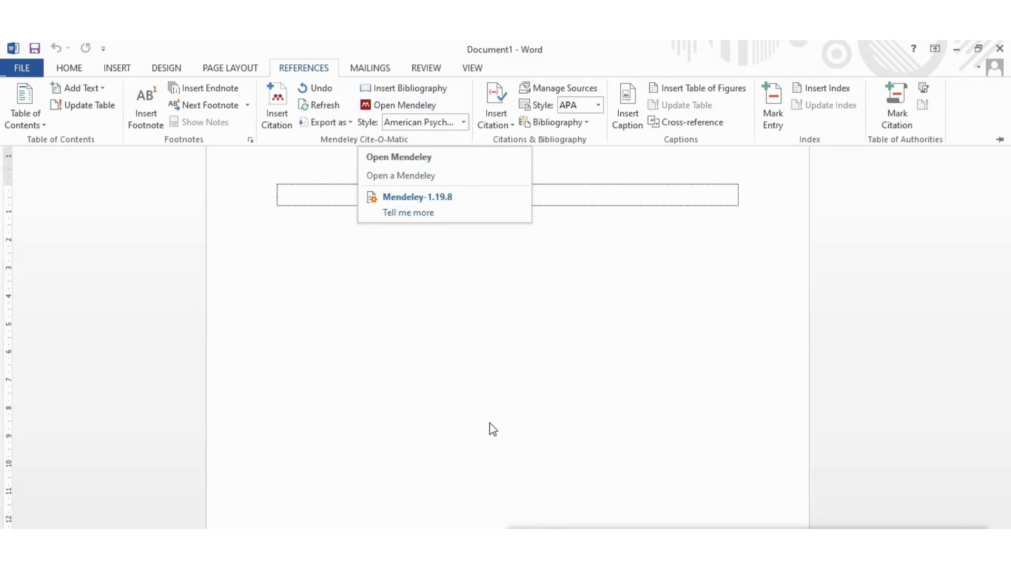
# In the mangrove Word document, open a Mendeley citation search after "pantai berlumpur" in the first paragraph and clear its placeholder text.
pyautogui.click(509, 547)
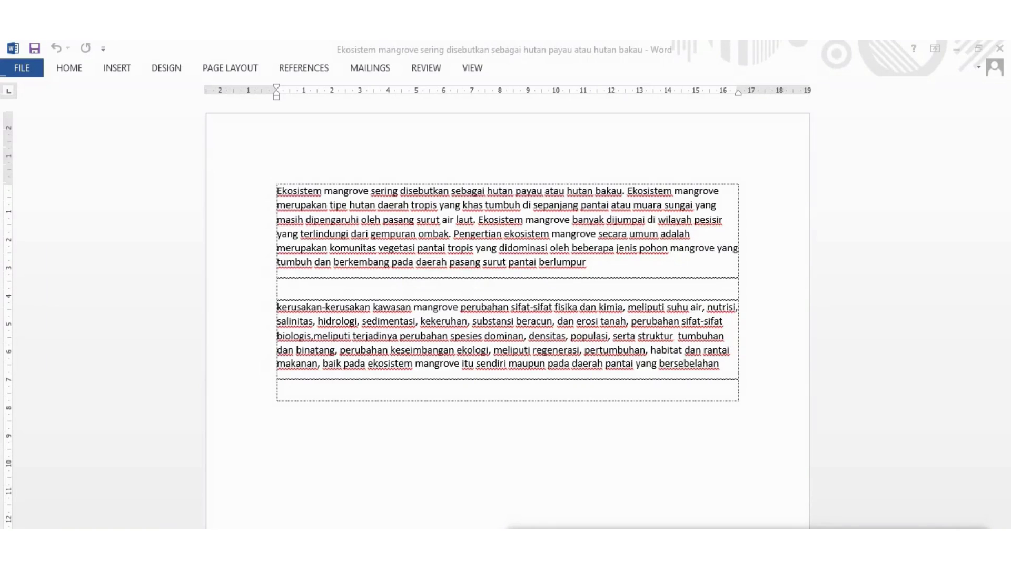
pyautogui.click(588, 262)
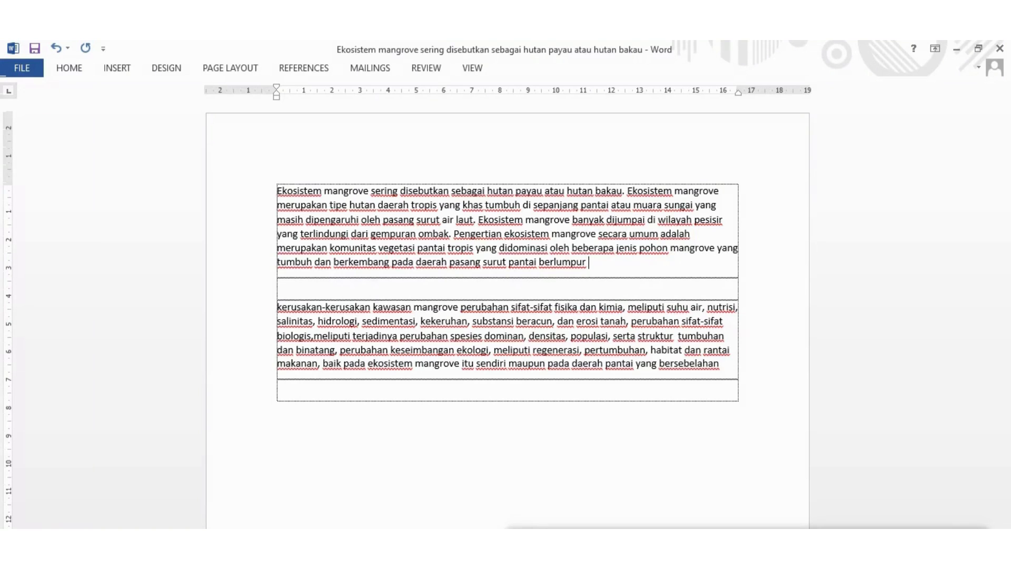
pyautogui.click(305, 72)
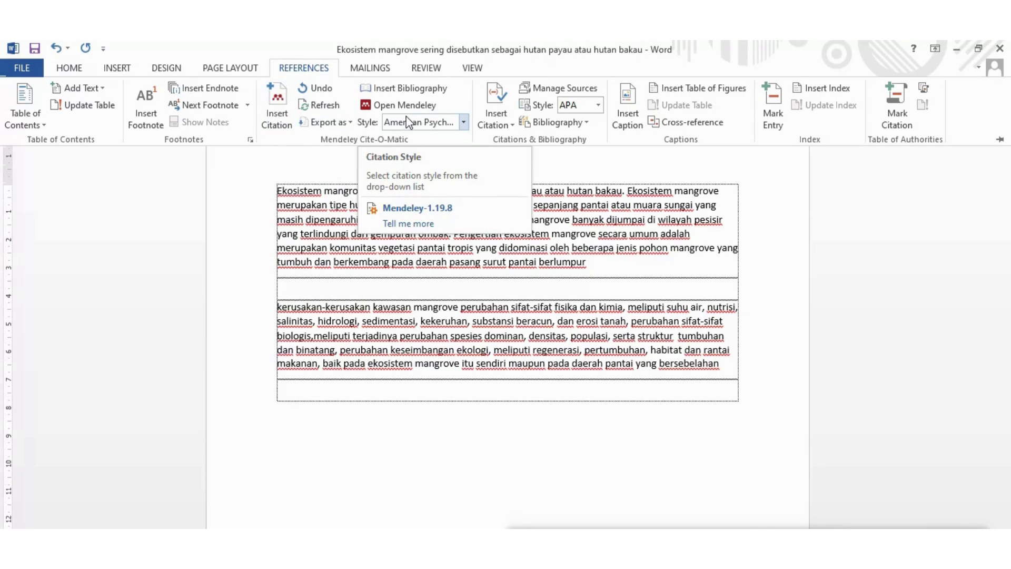
pyautogui.click(588, 267)
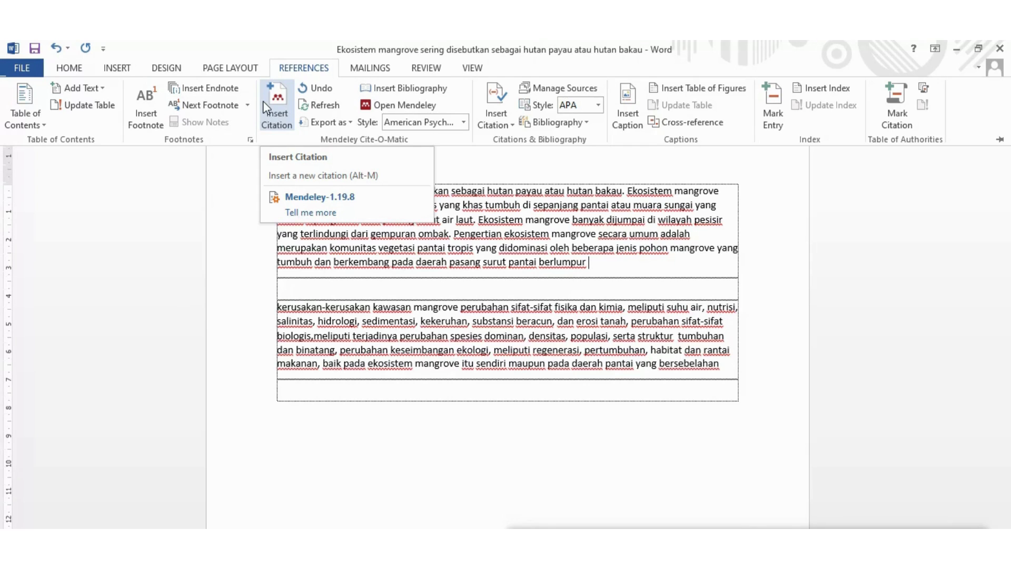
pyautogui.click(587, 271)
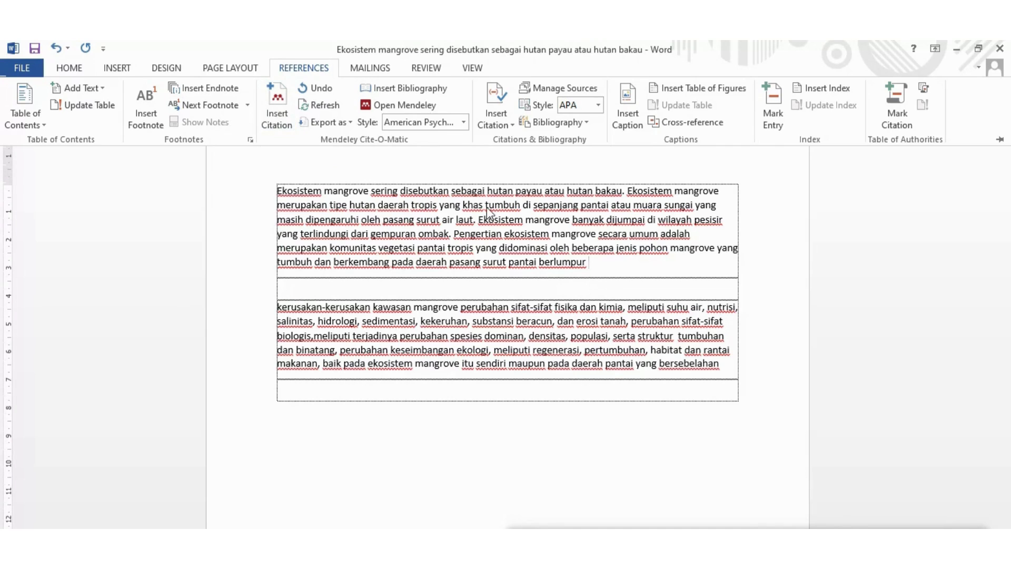
pyautogui.click(277, 106)
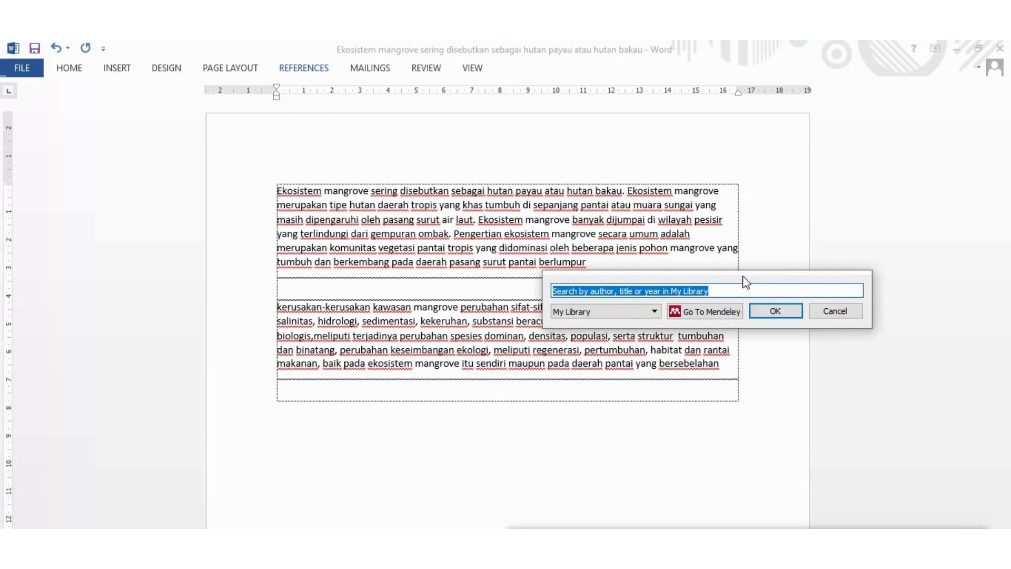
pyautogui.moveTo(742, 279); pyautogui.dragTo(577, 399)
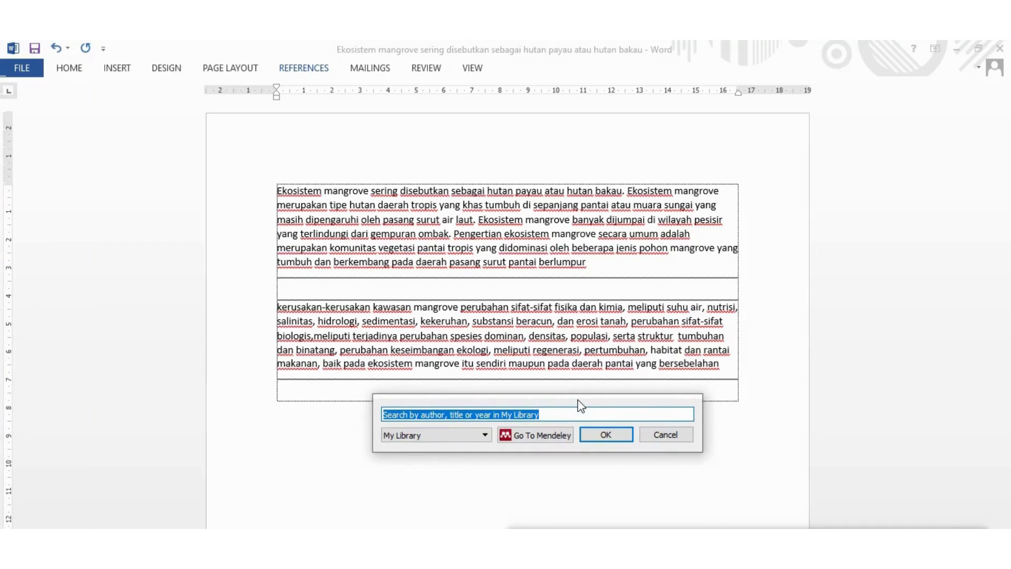
pyautogui.click(546, 418)
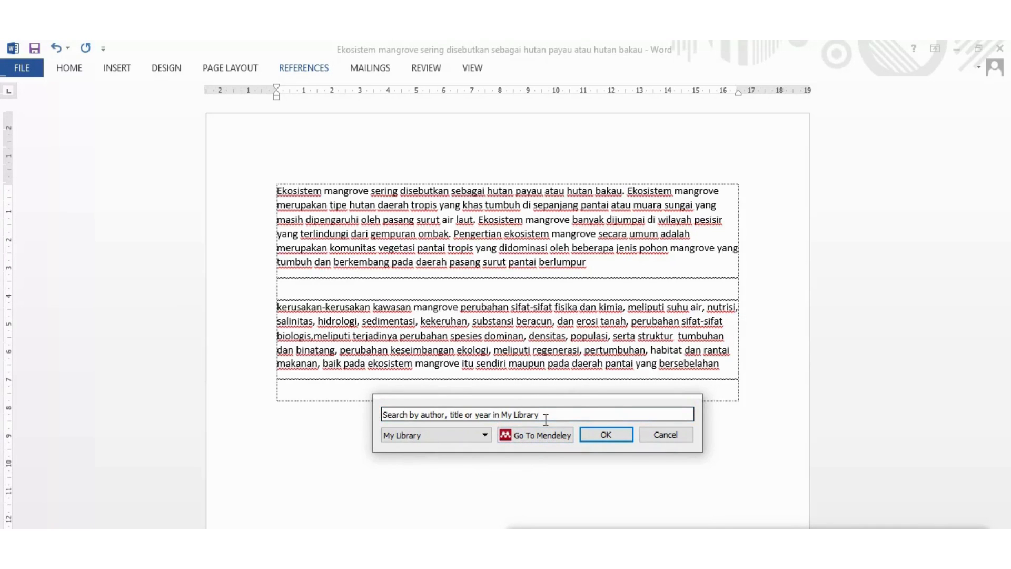
pyautogui.press('BackSpace')
pyautogui.press('BackSpace')
pyautogui.press('BackSpace')
pyautogui.press('BackSpace')
pyautogui.press('BackSpace')
pyautogui.press('BackSpace')
pyautogui.press('BackSpace')
pyautogui.press('BackSpace')
pyautogui.press('BackSpace')
pyautogui.press('BackSpace')
pyautogui.press('BackSpace')
pyautogui.press('BackSpace')
pyautogui.press('BackSpace')
pyautogui.press('BackSpace')
pyautogui.press('BackSpace')
pyautogui.press('BackSpace')
pyautogui.press('BackSpace')
pyautogui.press('BackSpace')
pyautogui.press('BackSpace')
pyautogui.press('BackSpace')
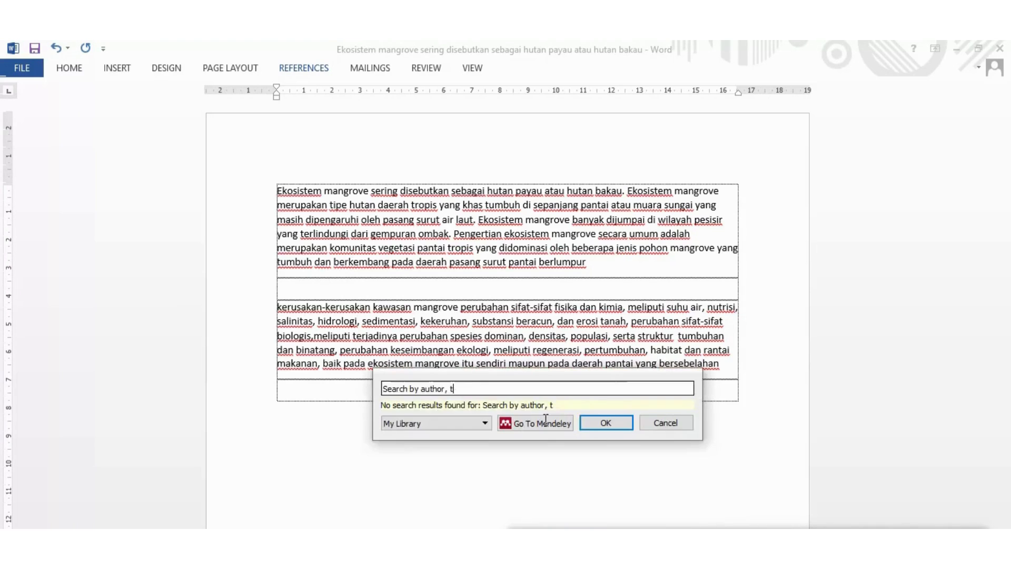
pyautogui.press('BackSpace')
pyautogui.press('BackSpace')
pyautogui.press('BackSpace')
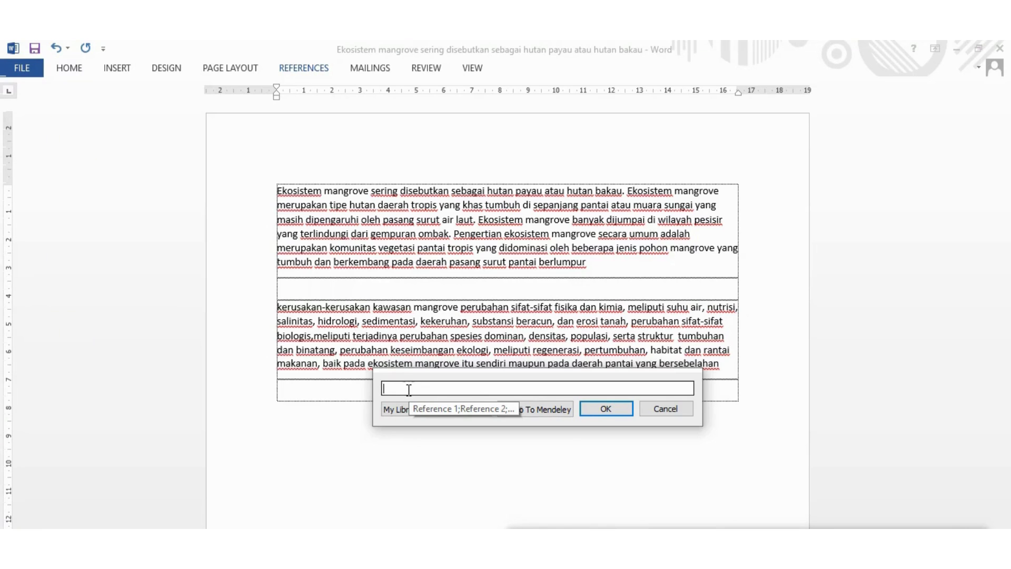
# Try a citation search for "Lamun" and clear the search text.
pyautogui.write('LA')
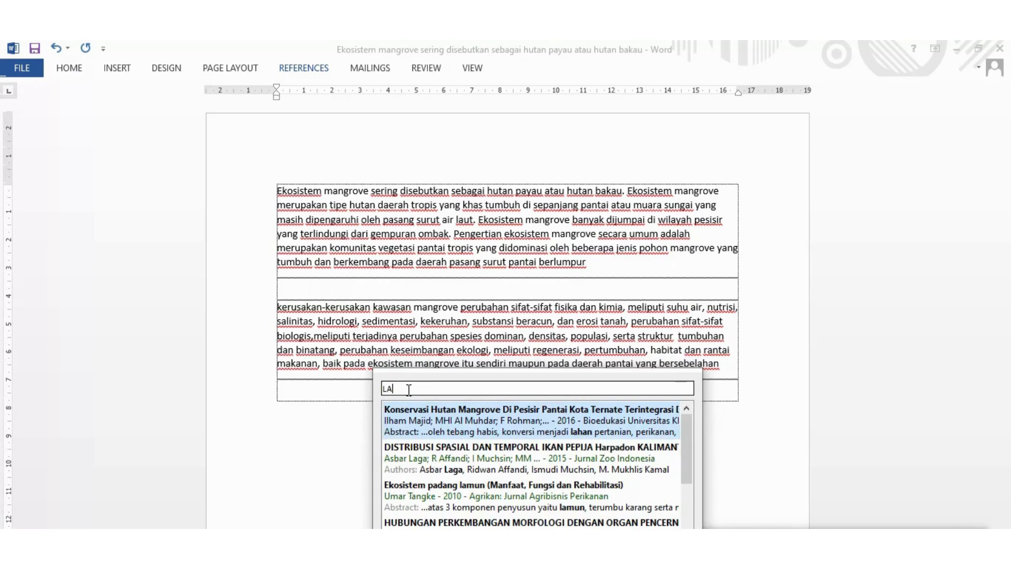
pyautogui.press('BackSpace')
pyautogui.write('amun')
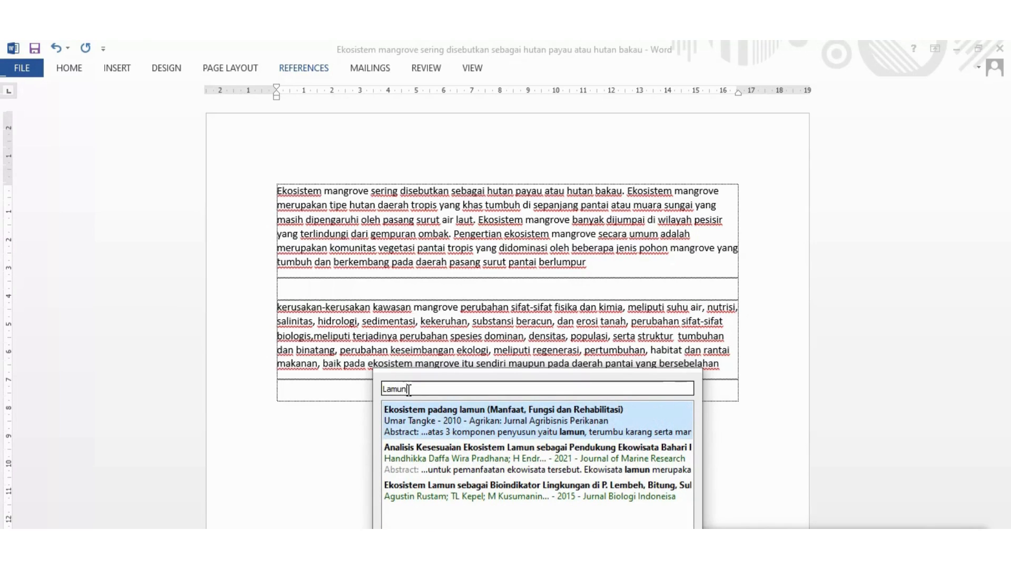
pyautogui.press('BackSpace')
pyautogui.press('BackSpace')
pyautogui.press('BackSpace')
pyautogui.press('BackSpace')
pyautogui.press('BackSpace')
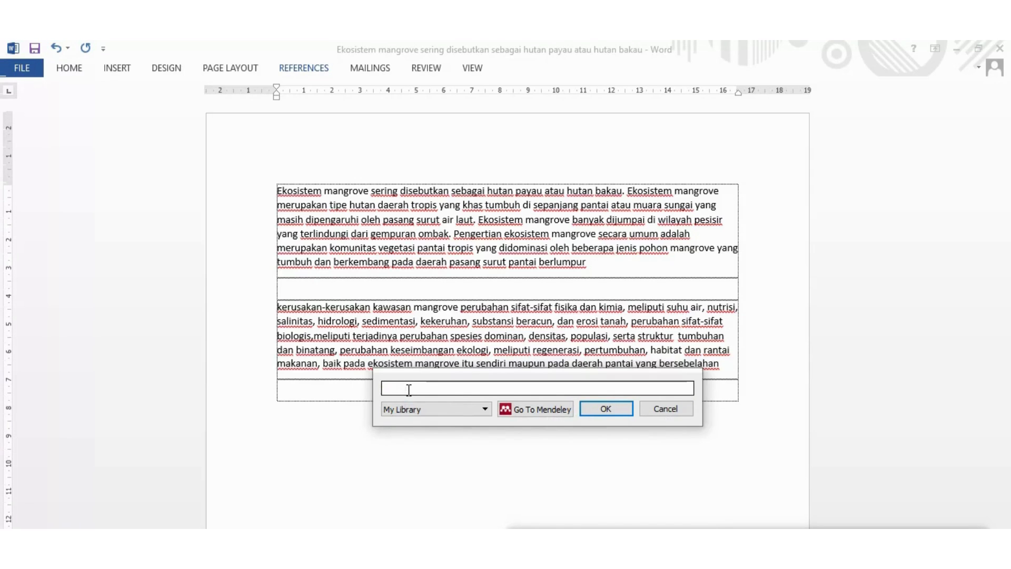
# Search for "MANGROVE" and insert the citation for "Analisis Struktur Ekosistem Mangrove Di Desa Kukupang" after "pantai berlumpur".
pyautogui.write('Ma')
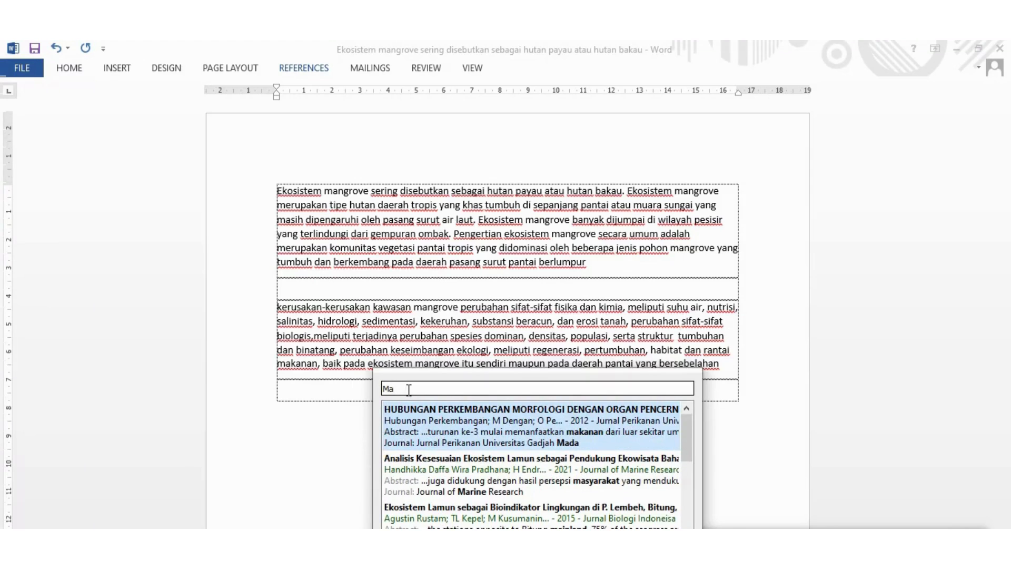
pyautogui.press('BackSpace')
pyautogui.write('ANG')
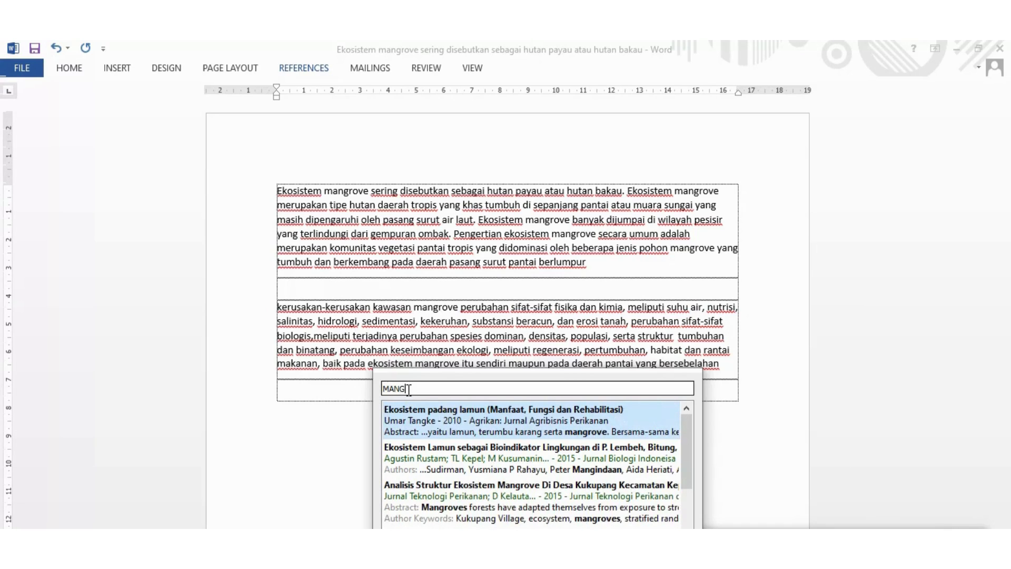
pyautogui.write('ROVE')
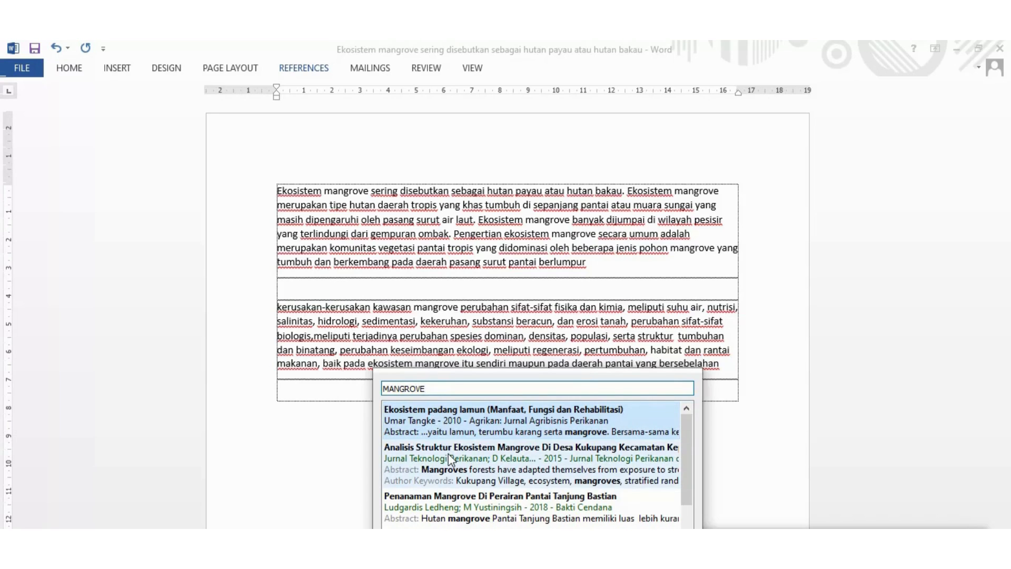
pyautogui.click(483, 462)
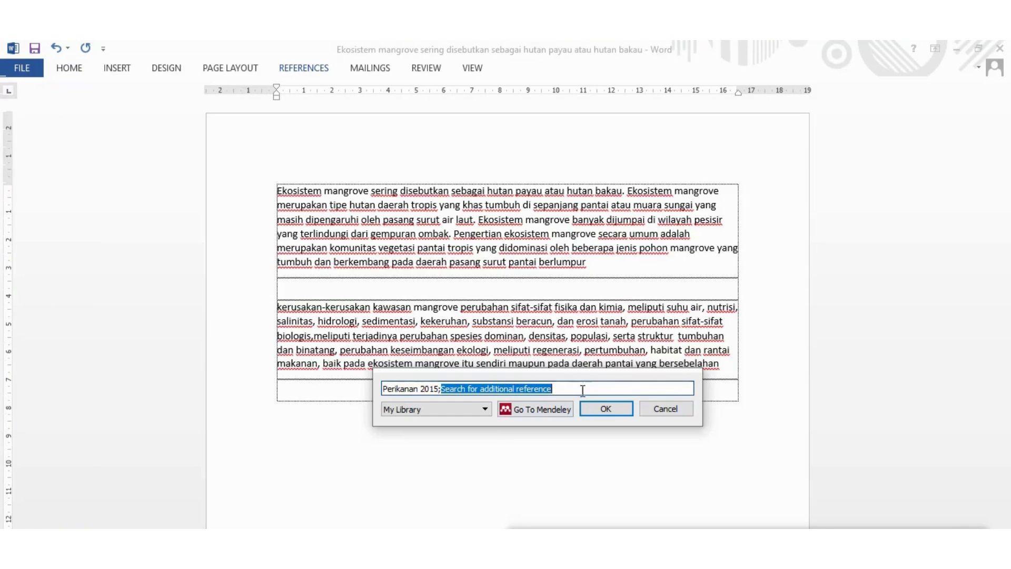
pyautogui.click(584, 411)
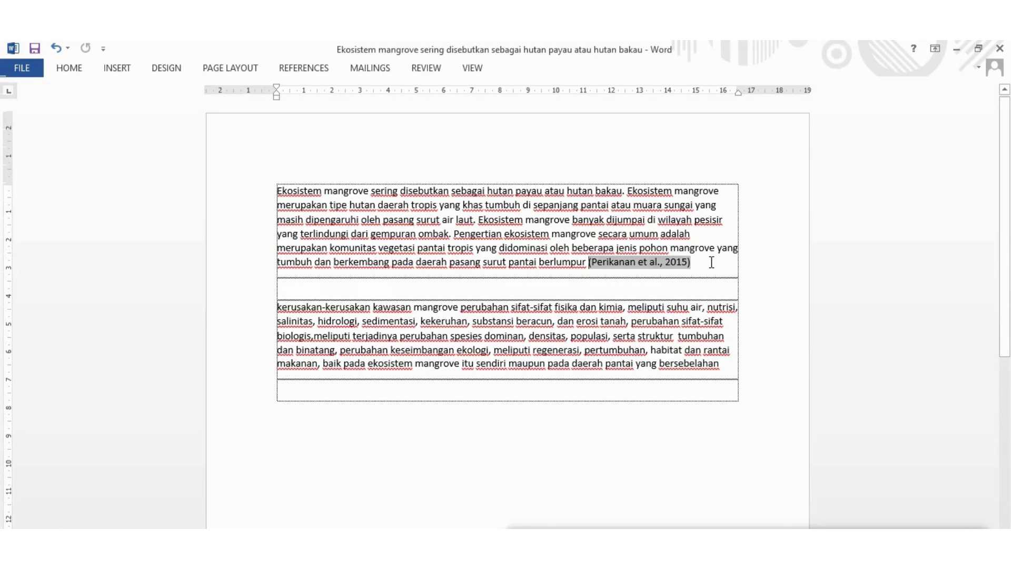
# Search for "MANGROVE" and cite "Analisis Struktur Ekosistem Mangrove Di Desa Kukupang" after "bersebelahan" at the end of the second paragraph.
pyautogui.click(724, 372)
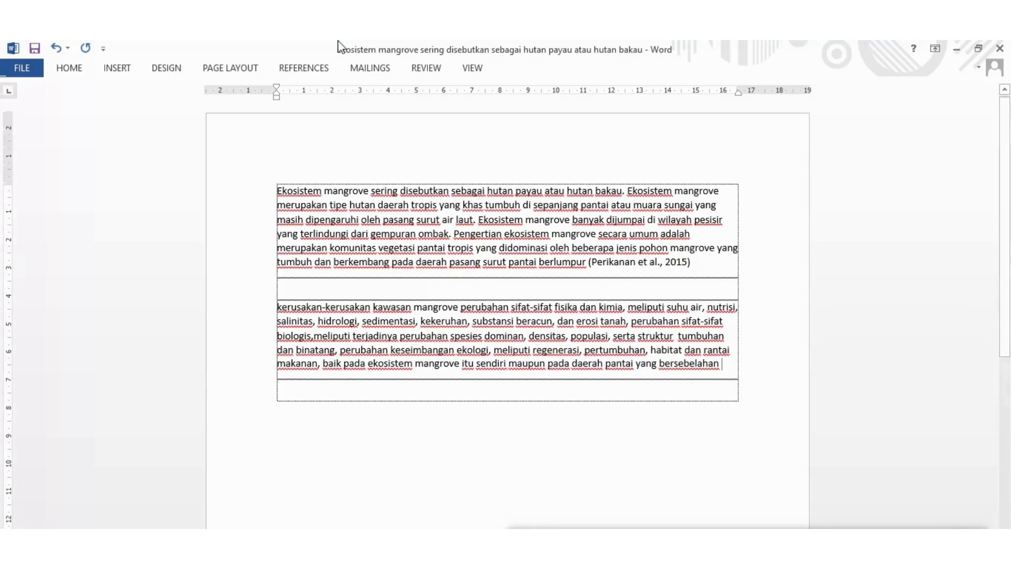
pyautogui.click(280, 68)
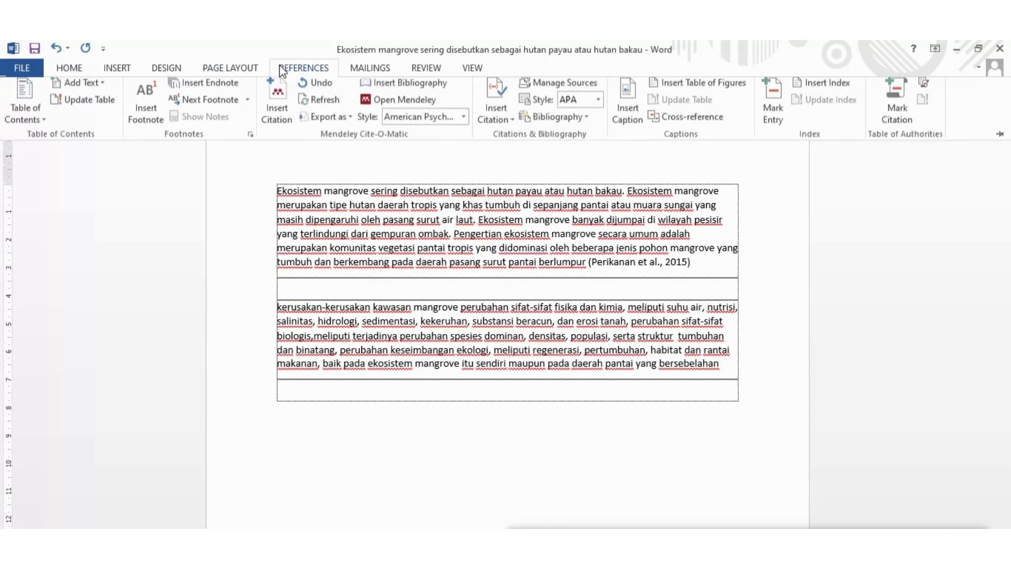
pyautogui.click(276, 119)
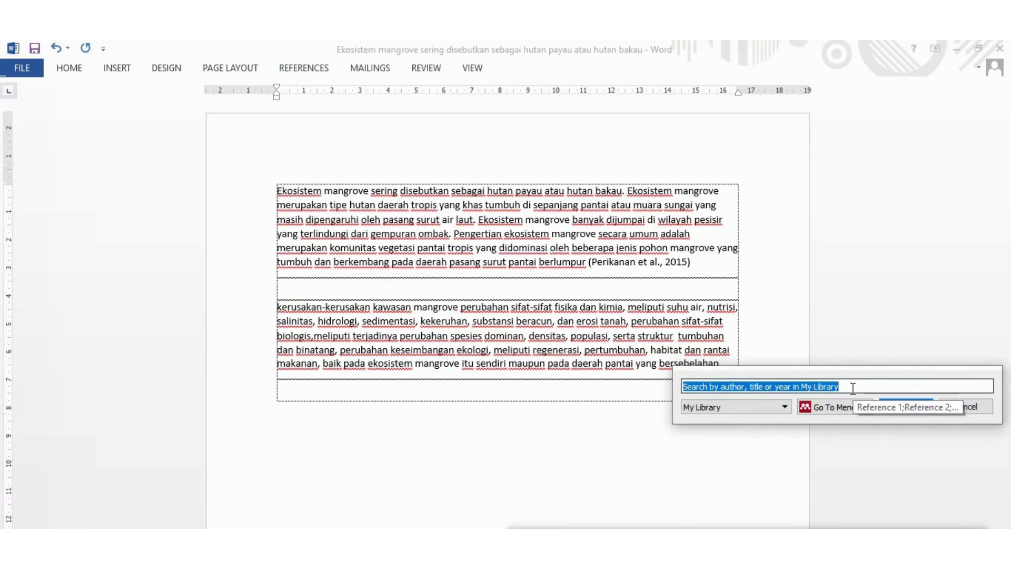
pyautogui.write('MANGROVE')
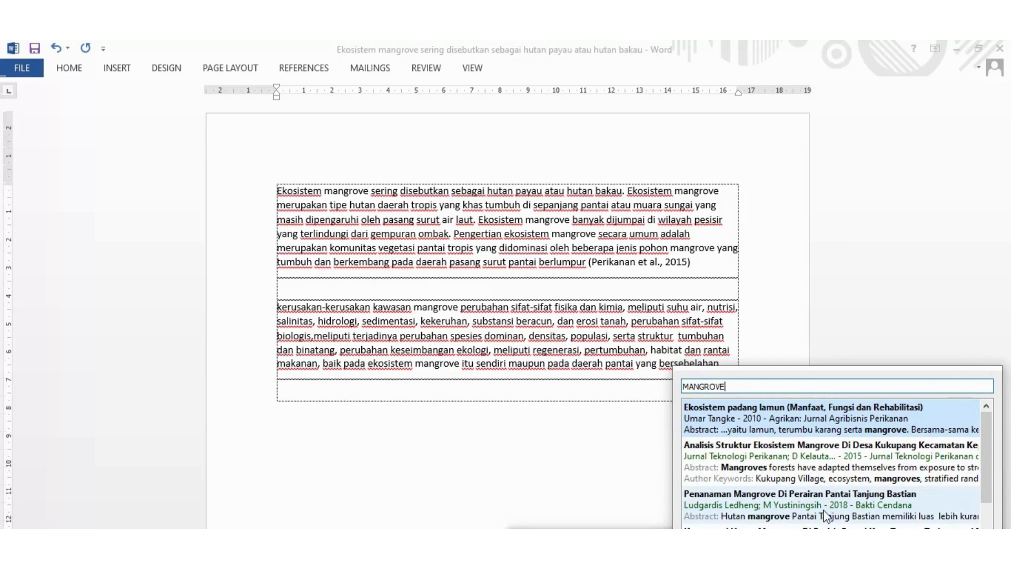
pyautogui.click(843, 461)
pyautogui.click(843, 461)
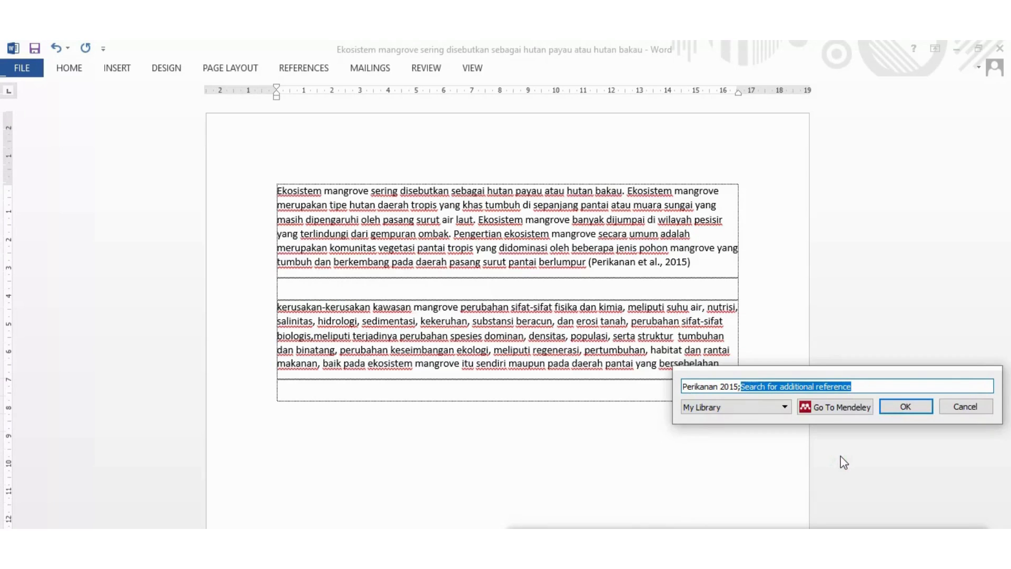
pyautogui.click(892, 410)
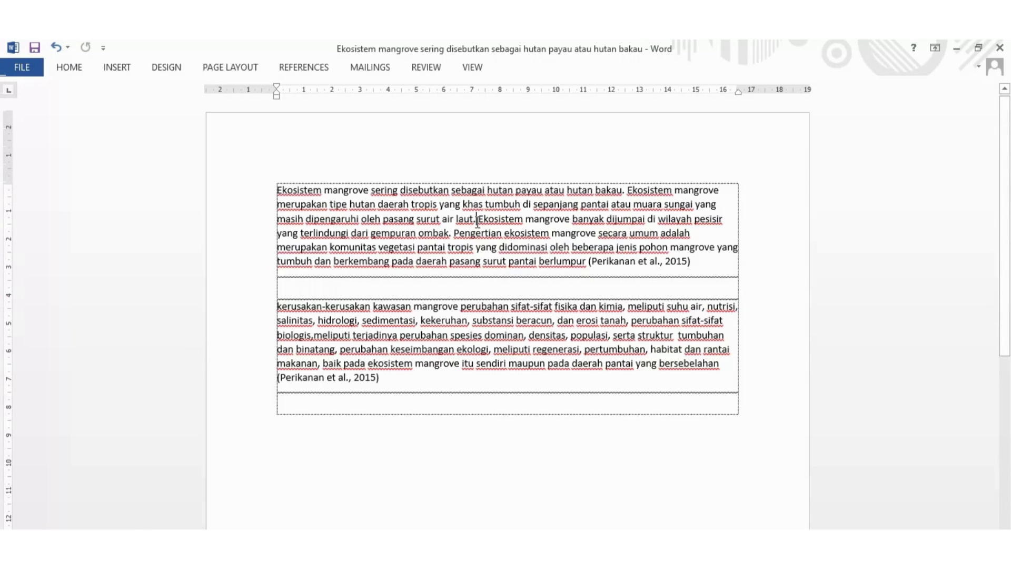
# After "air laut" in the first paragraph, cite "Penanaman Mangrove Di Perairan Pantai Tanjung Bastian" by selecting it in Mendeley Desktop's library.
pyautogui.click(477, 220)
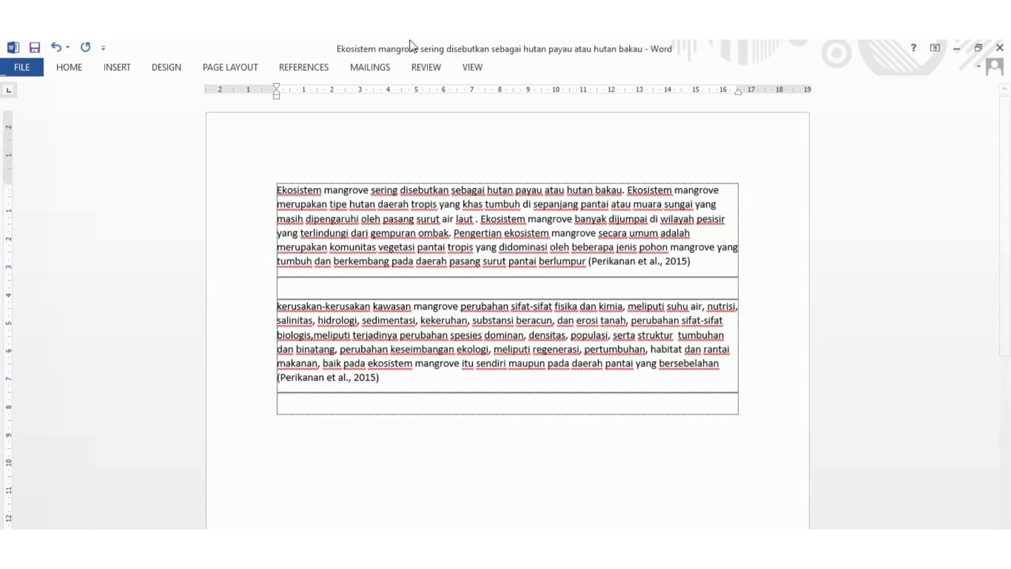
pyautogui.click(295, 71)
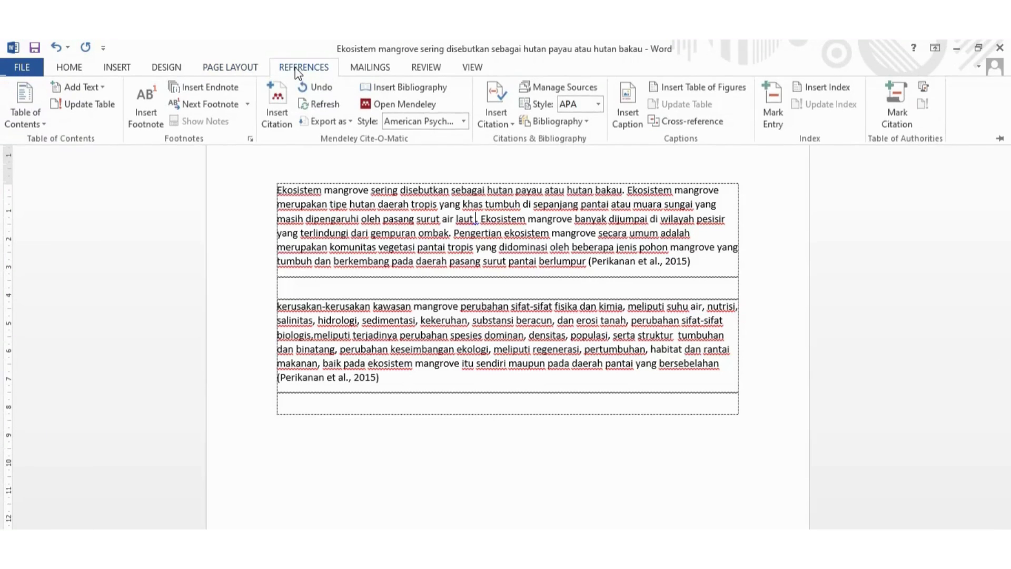
pyautogui.click(279, 115)
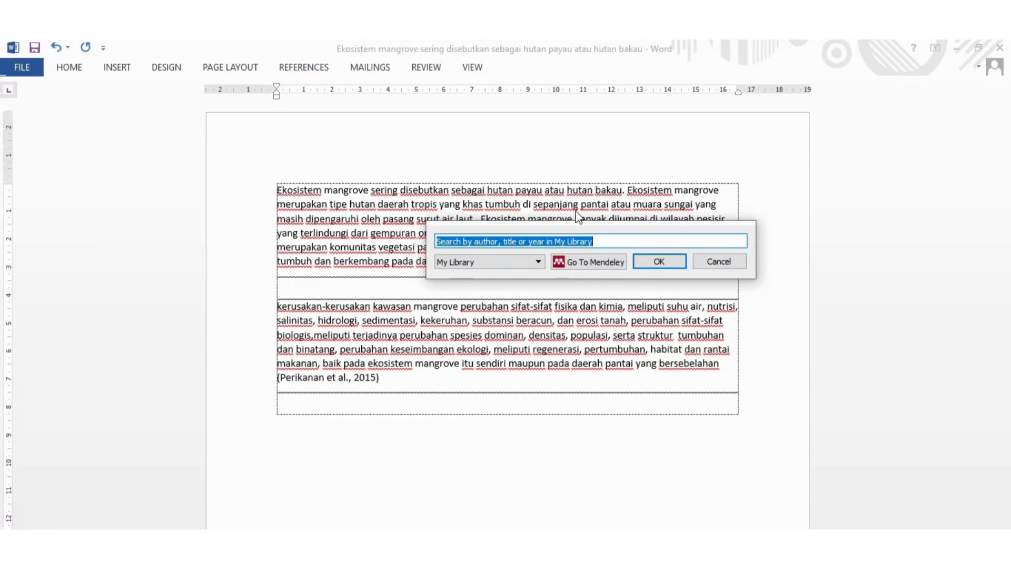
pyautogui.click(577, 267)
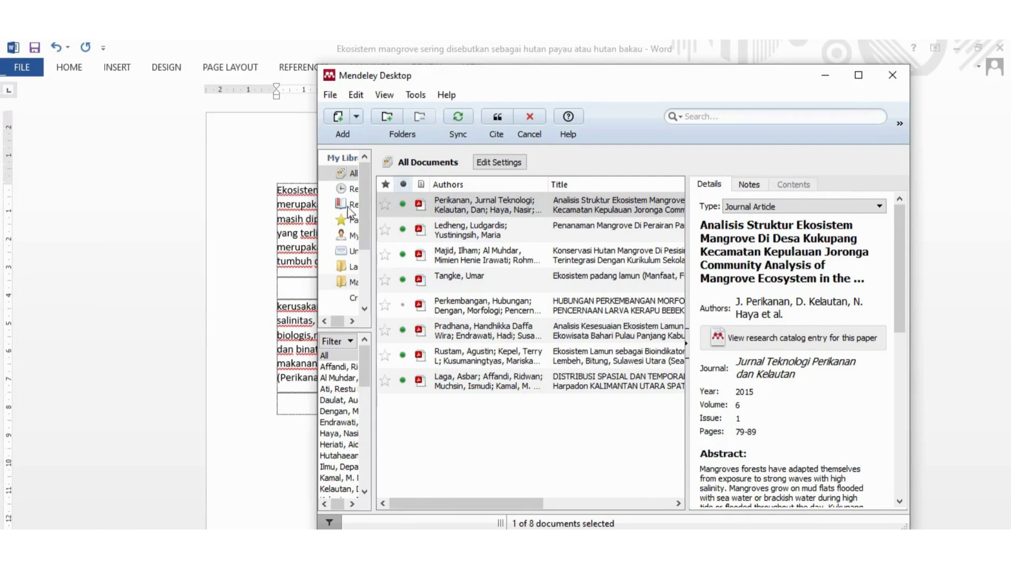
pyautogui.click(859, 75)
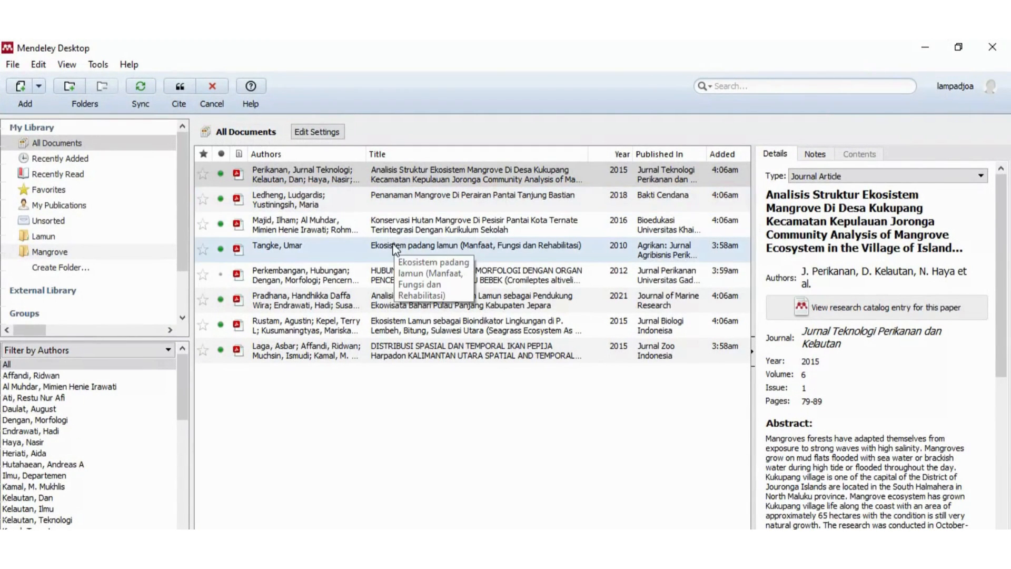
pyautogui.click(375, 202)
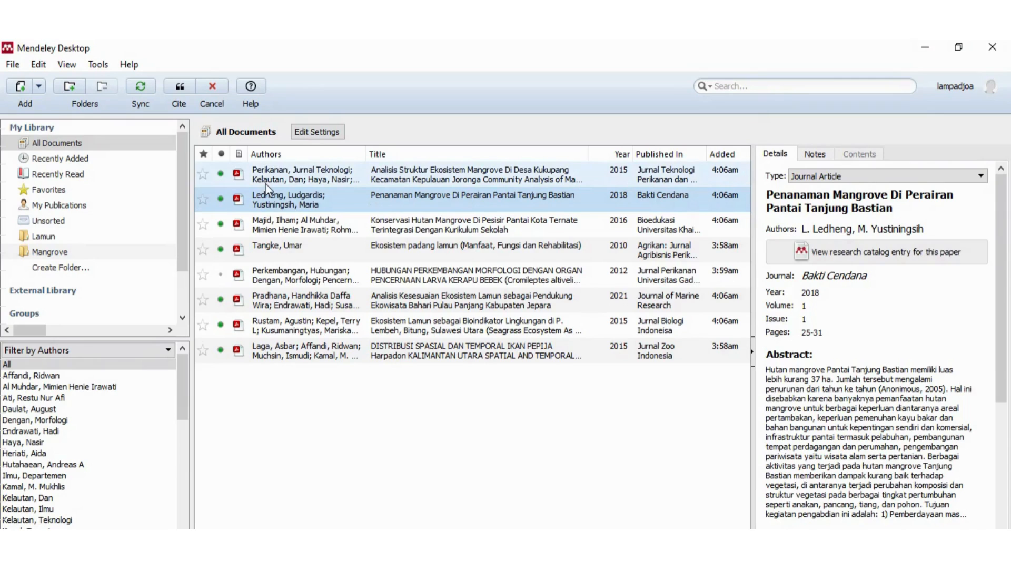
pyautogui.click(184, 89)
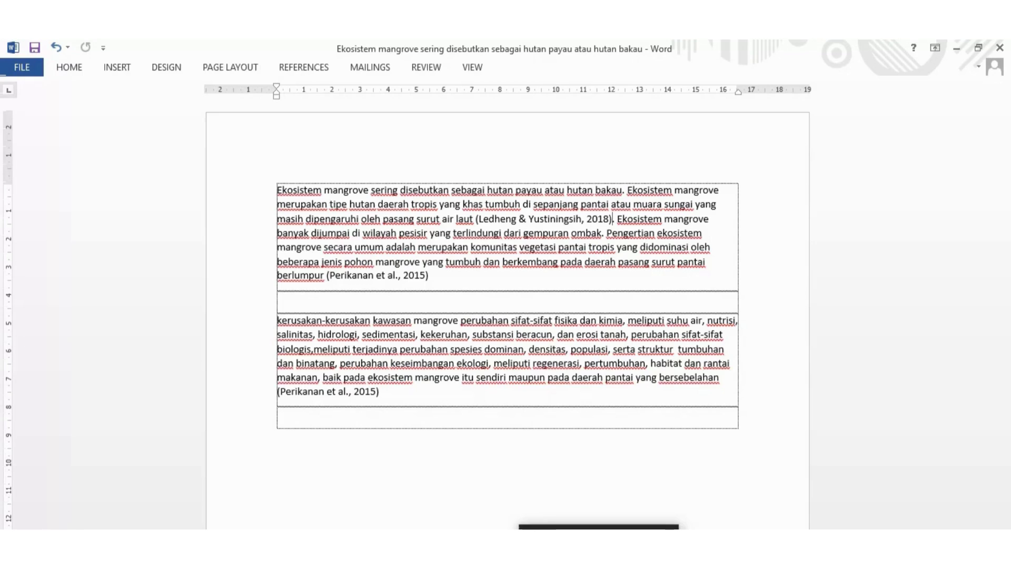
pyautogui.click(599, 527)
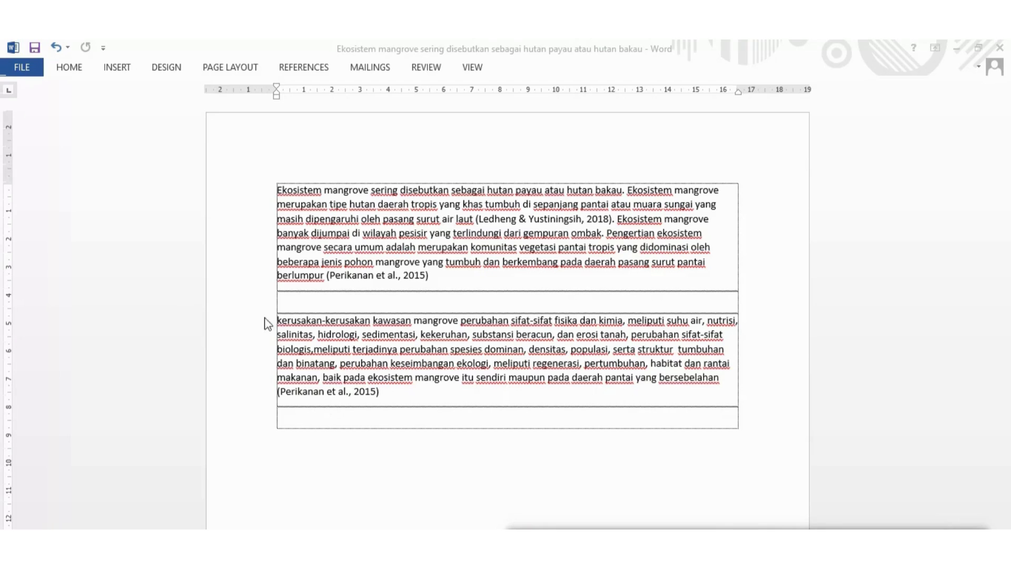
# Add the word "Menurut" at the start of the second paragraph, before "kerusakan-kerusakan", and remove the extra space after it.
pyautogui.click(279, 322)
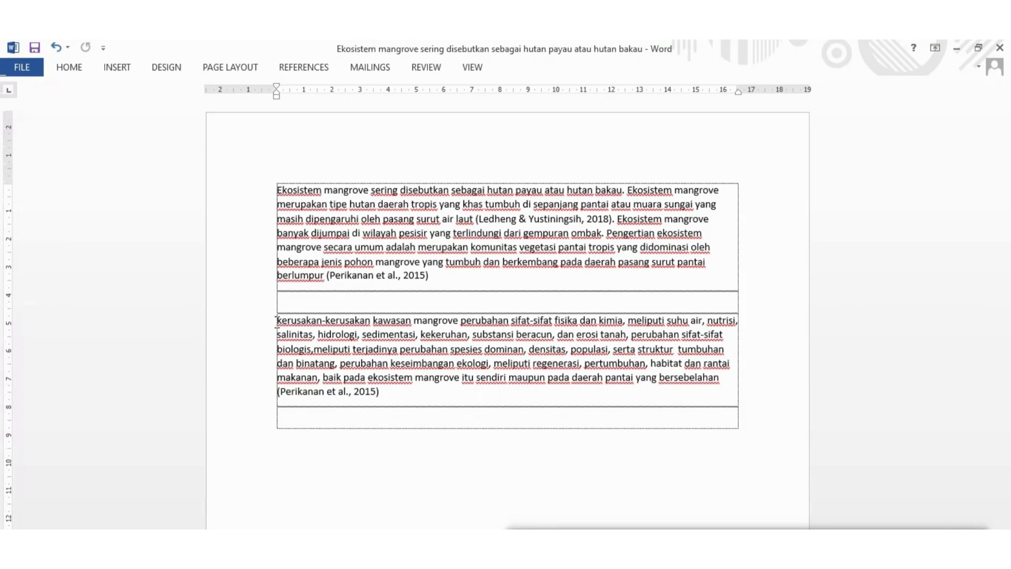
pyautogui.write('m')
pyautogui.press('BackSpace')
pyautogui.write('Menuru')
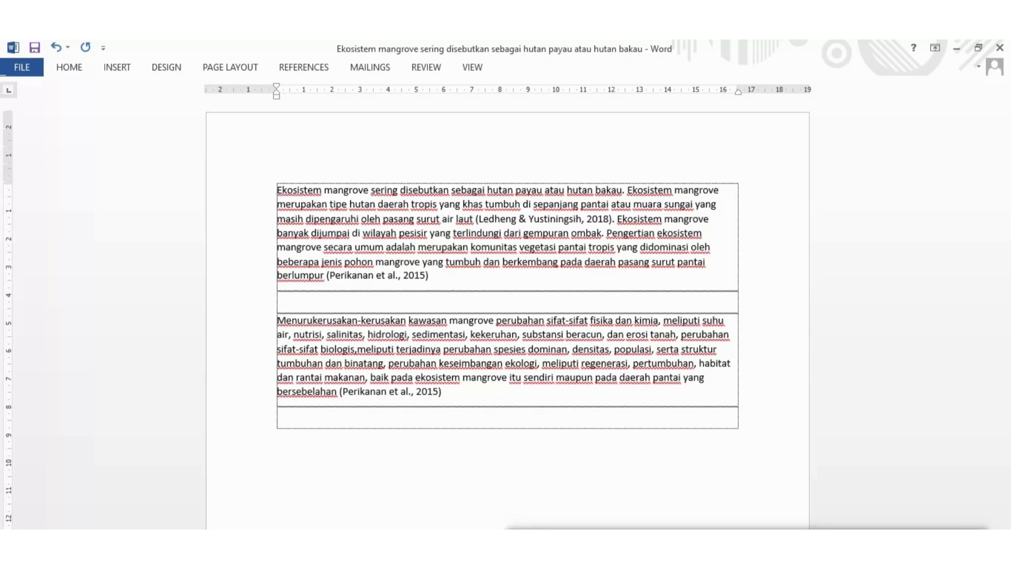
pyautogui.write('t')
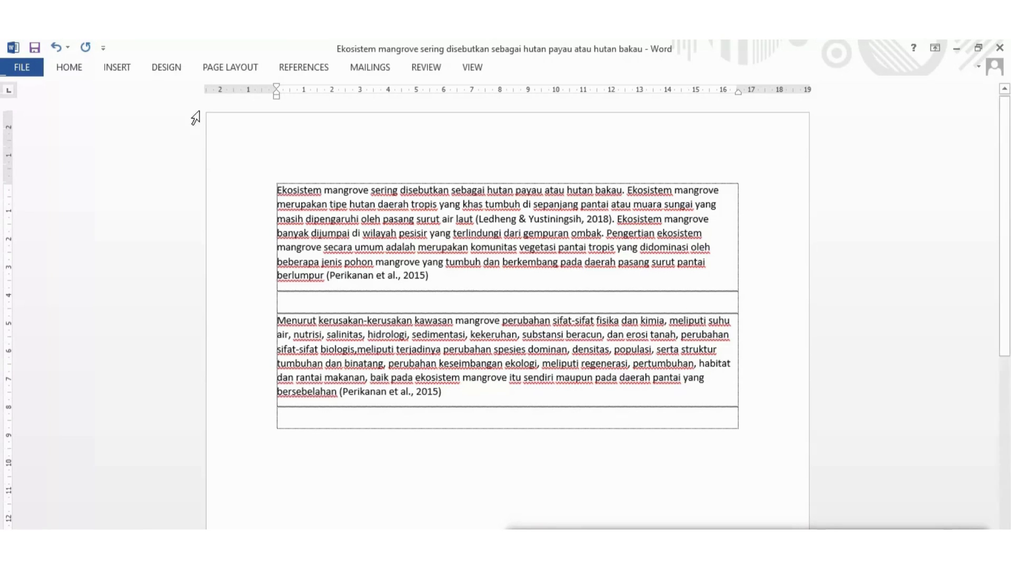
pyautogui.click(314, 70)
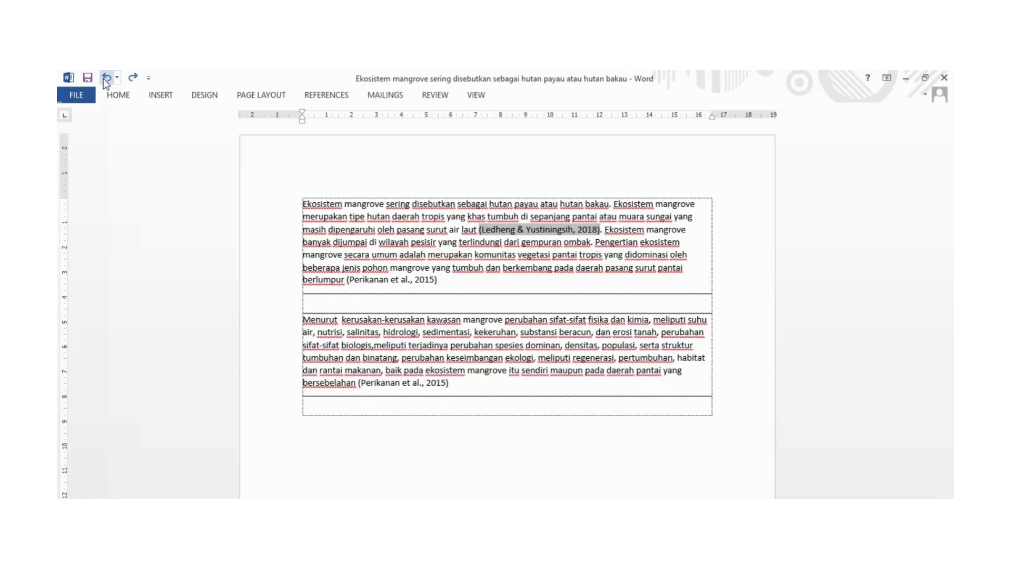
pyautogui.click(340, 322)
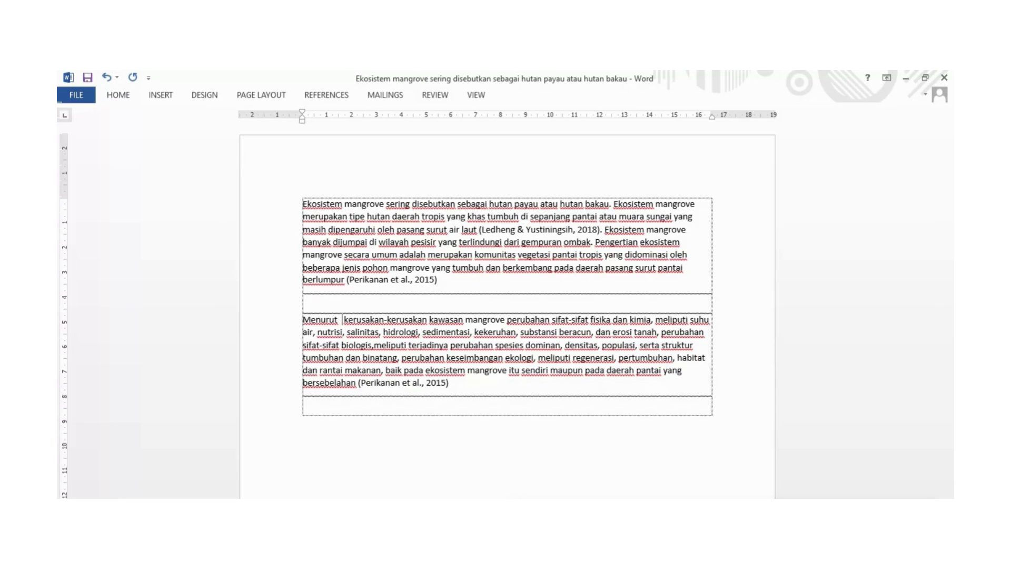
pyautogui.press('BackSpace')
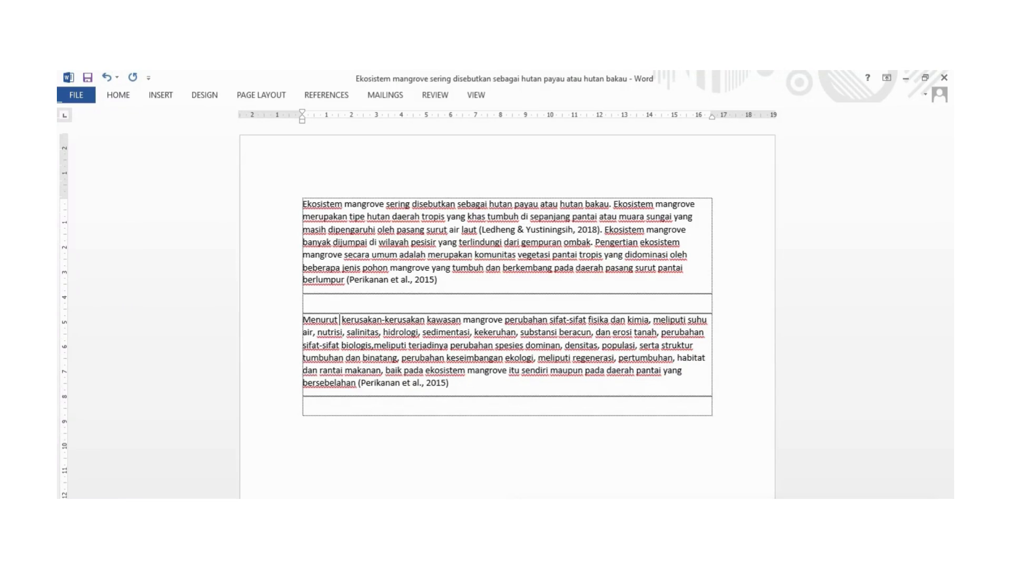
# Start a Mendeley citation after "Menurut", search for "mangrove" and choose "Penanaman Mangrove Di Perairan Pantai Tanjung Bastian".
pyautogui.click(314, 94)
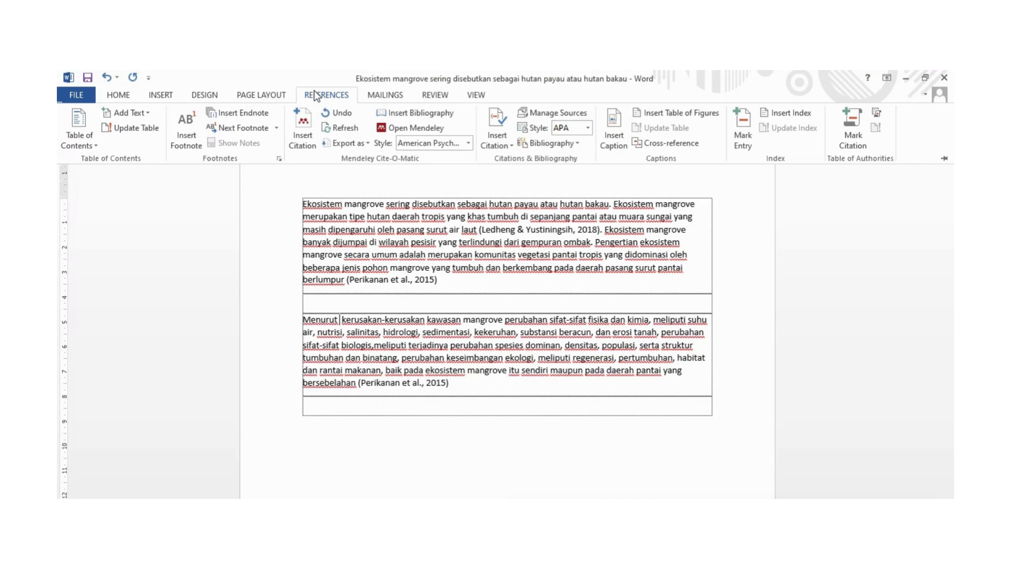
pyautogui.click(311, 143)
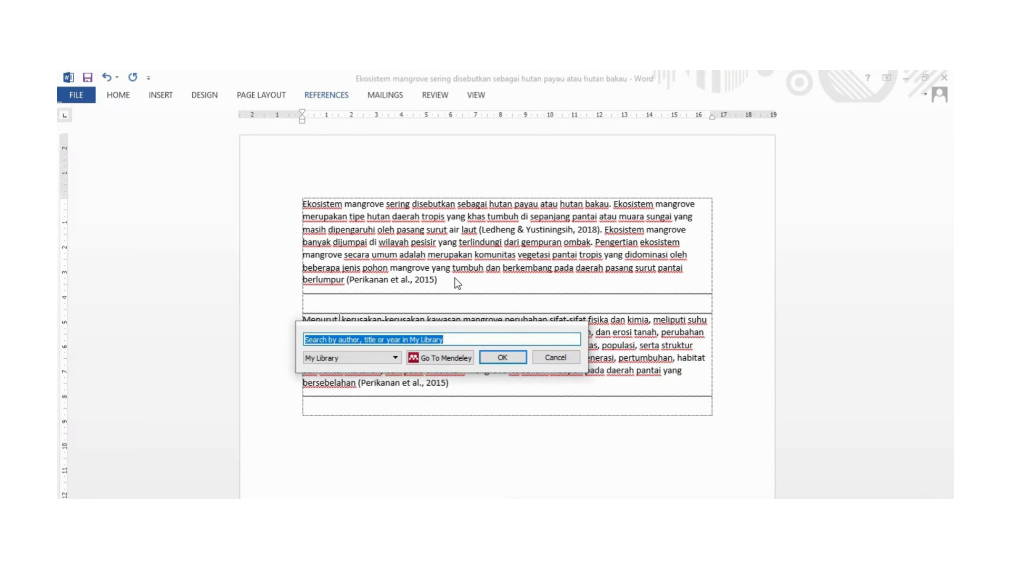
pyautogui.write('mangr')
pyautogui.write('o')
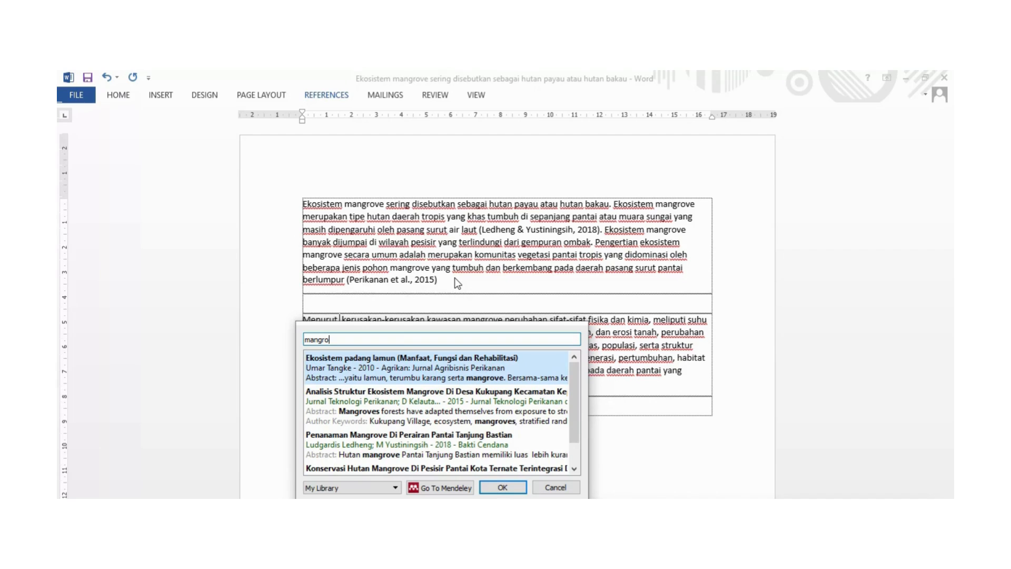
pyautogui.write('vr')
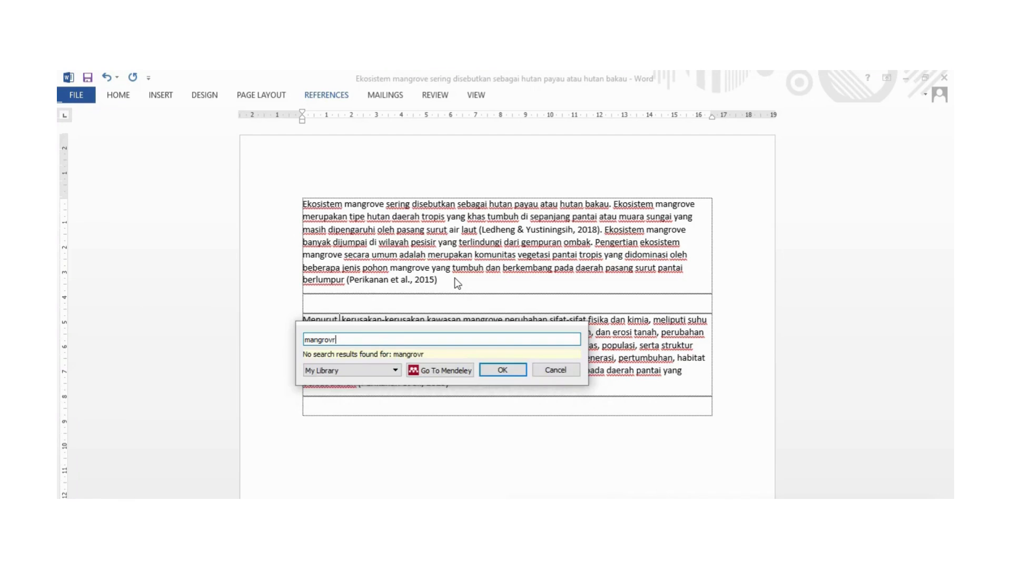
pyautogui.press('BackSpace')
pyautogui.write('e')
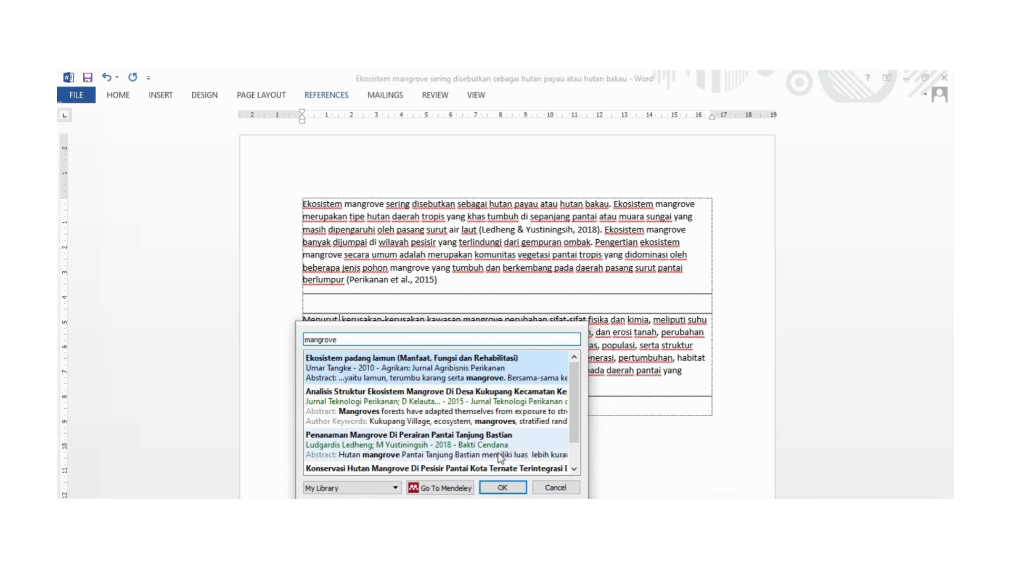
pyautogui.click(460, 446)
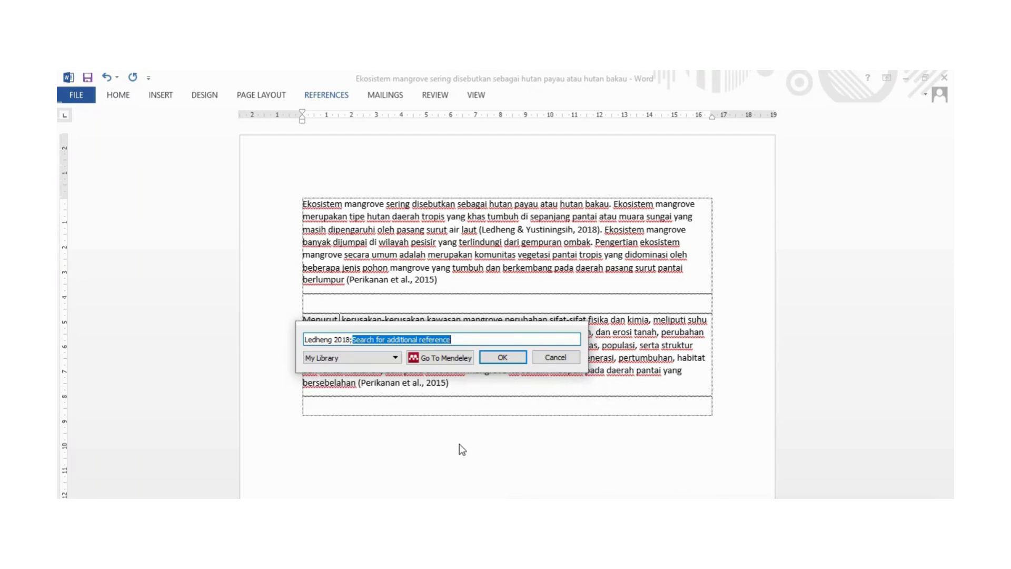
# Suppress the author of the chosen 2018 reference and insert its citation after "Menurut".
pyautogui.click(336, 340)
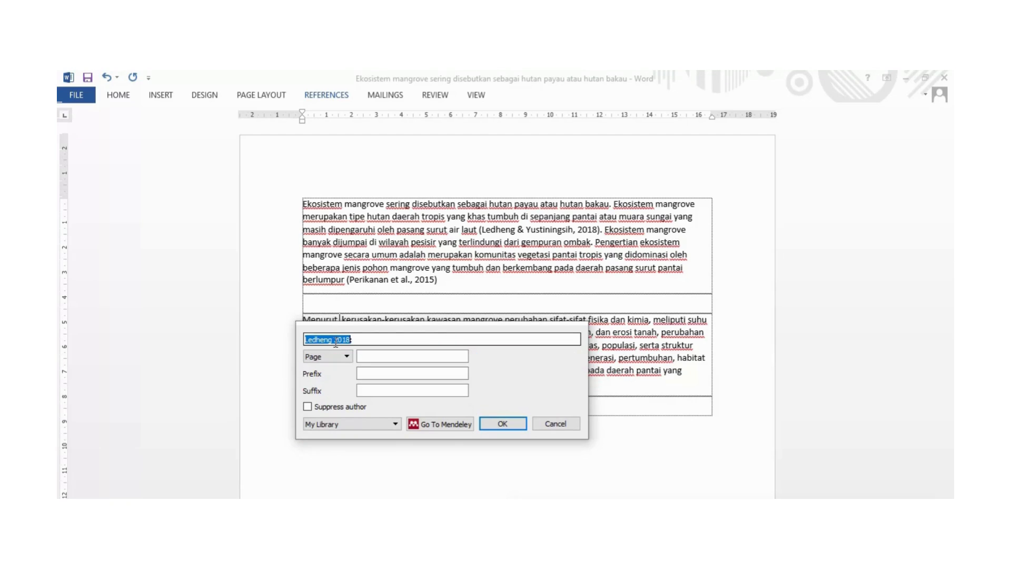
pyautogui.click(306, 408)
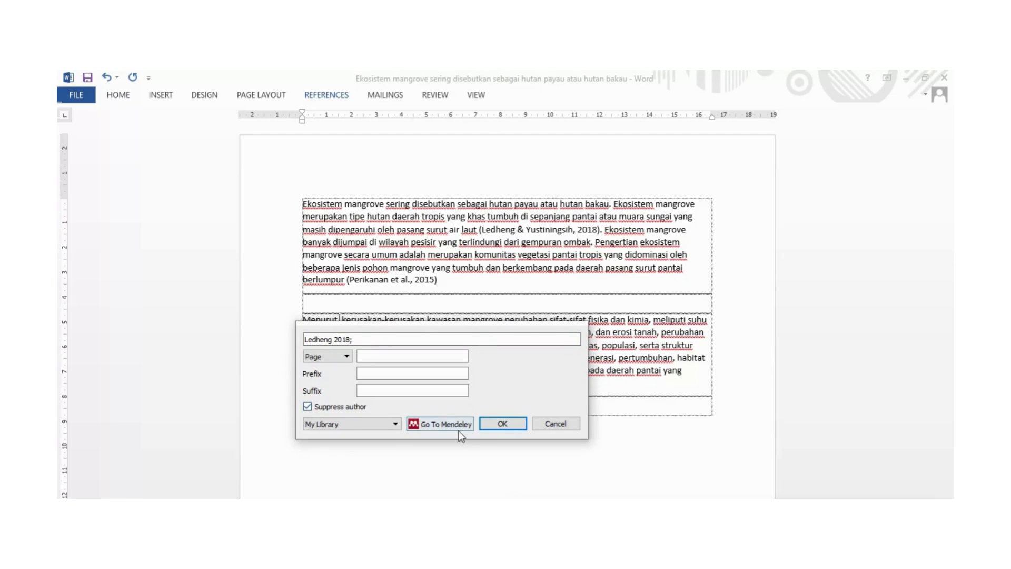
pyautogui.click(503, 424)
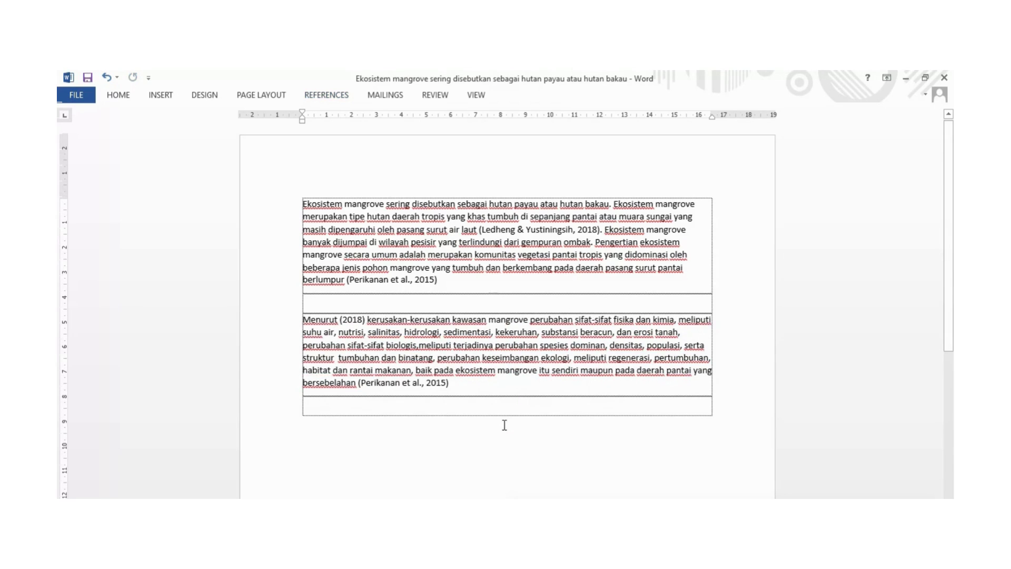
# Write the first author's surname, capitalised, between "Menurut" and "(2018)" in the second paragraph.
pyautogui.click(338, 319)
pyautogui.write('le')
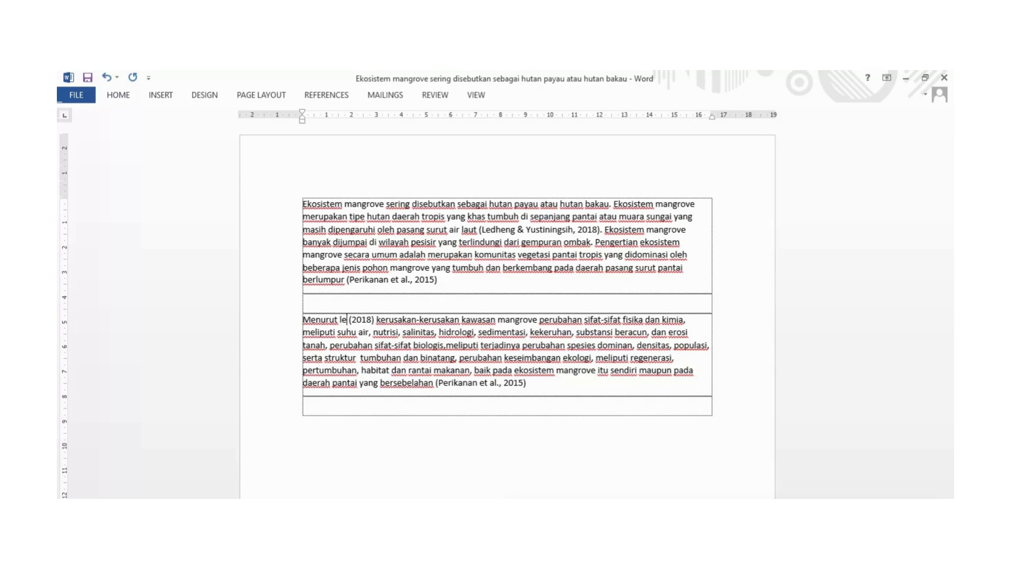
pyautogui.press('BackSpace')
pyautogui.press('BackSpace')
pyautogui.write('L')
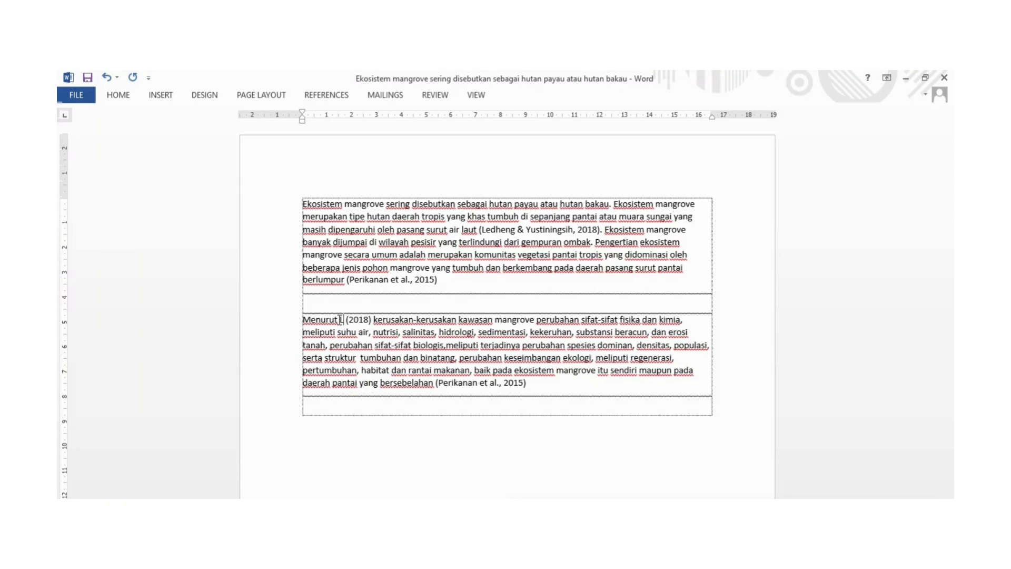
pyautogui.write('edhe')
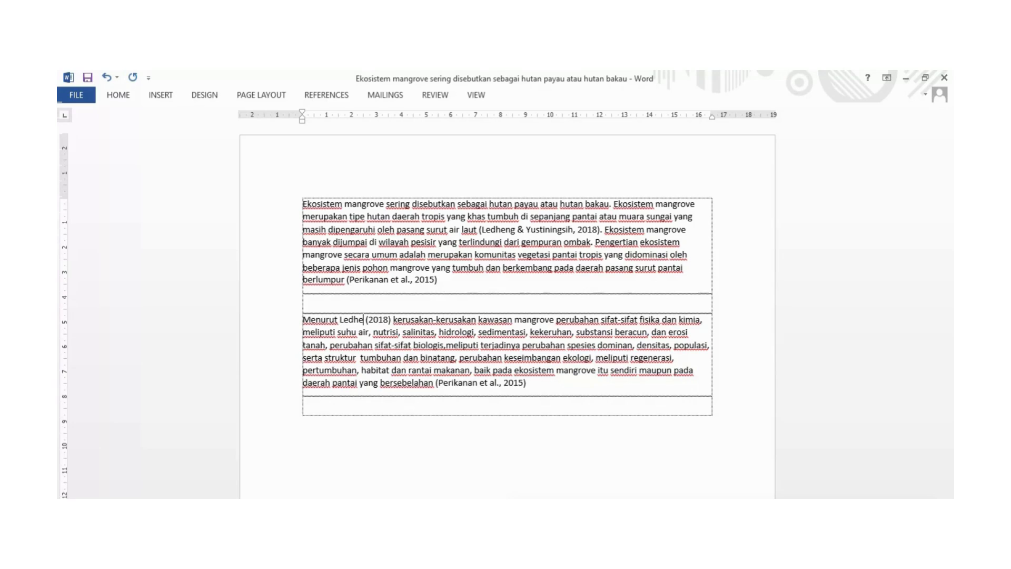
pyautogui.write('ng')
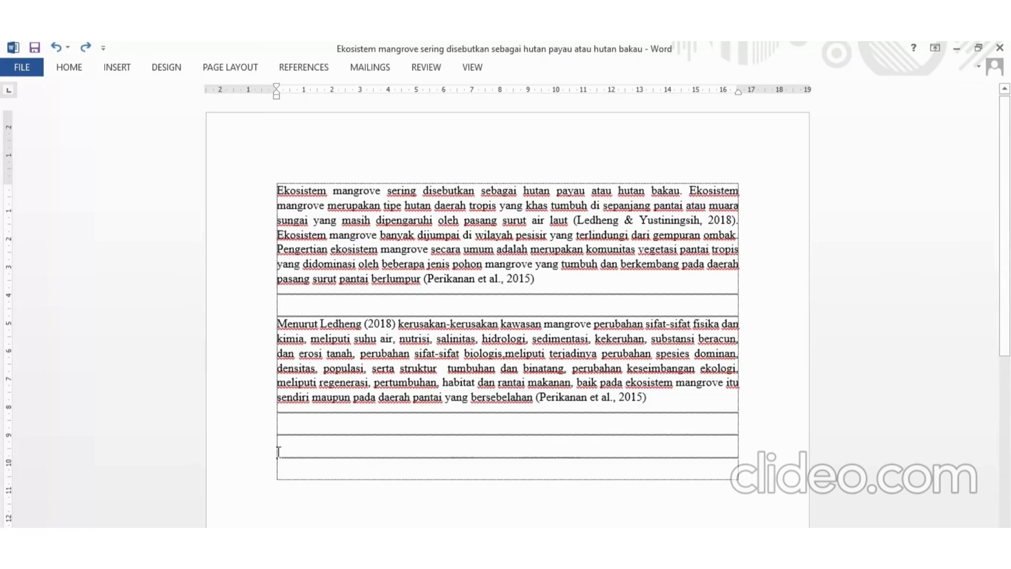
# Write the heading "DAFTAR PUSTAKA" below the second paragraph and start a new line under it.
pyautogui.write('d')
pyautogui.press('BackSpace')
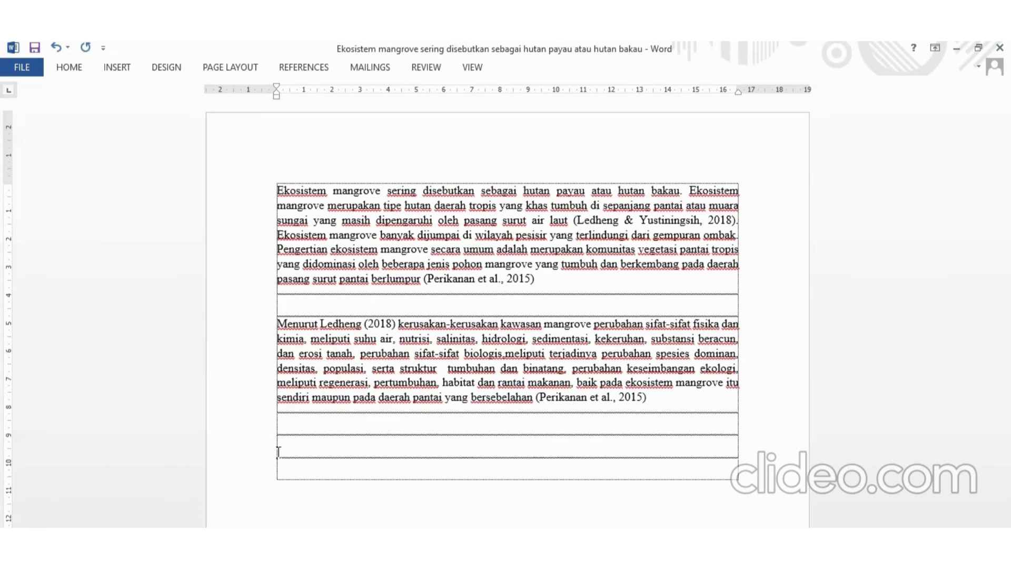
pyautogui.write('DAFTAR PUSTAKA')
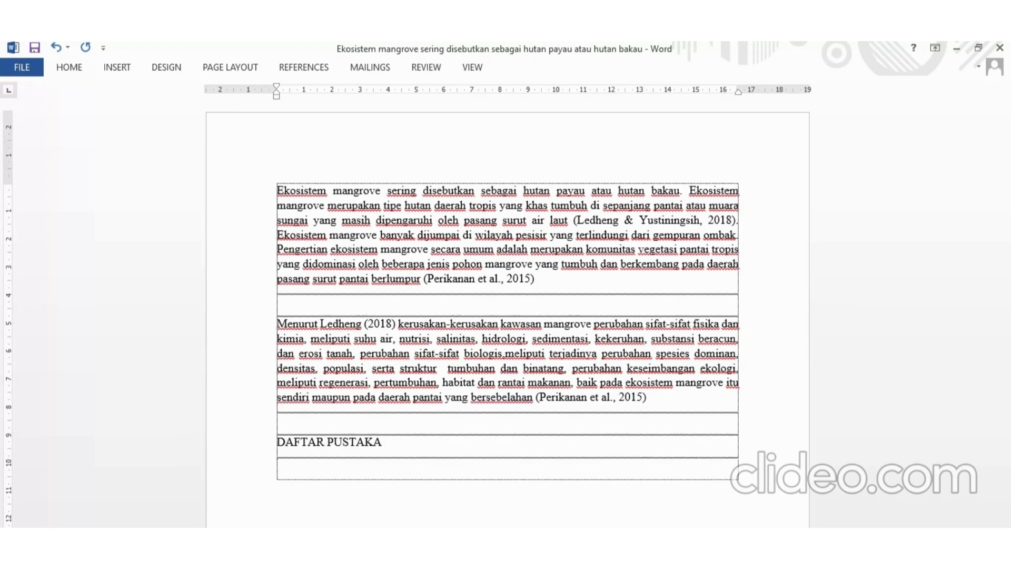
pyautogui.press('Return')
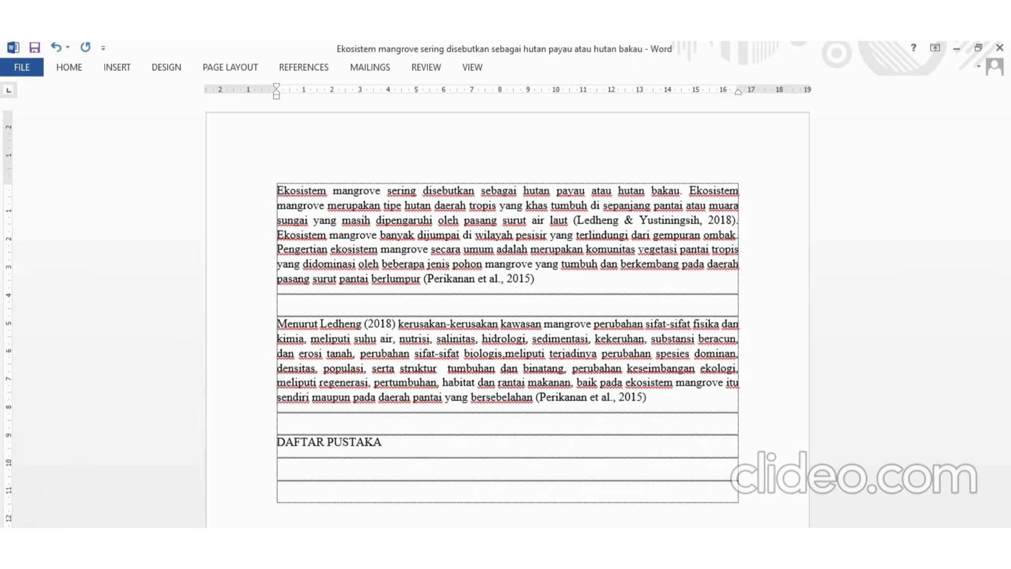
# Insert the Mendeley bibliography under the "DAFTAR PUSTAKA" heading and review its entries.
pyautogui.click(314, 73)
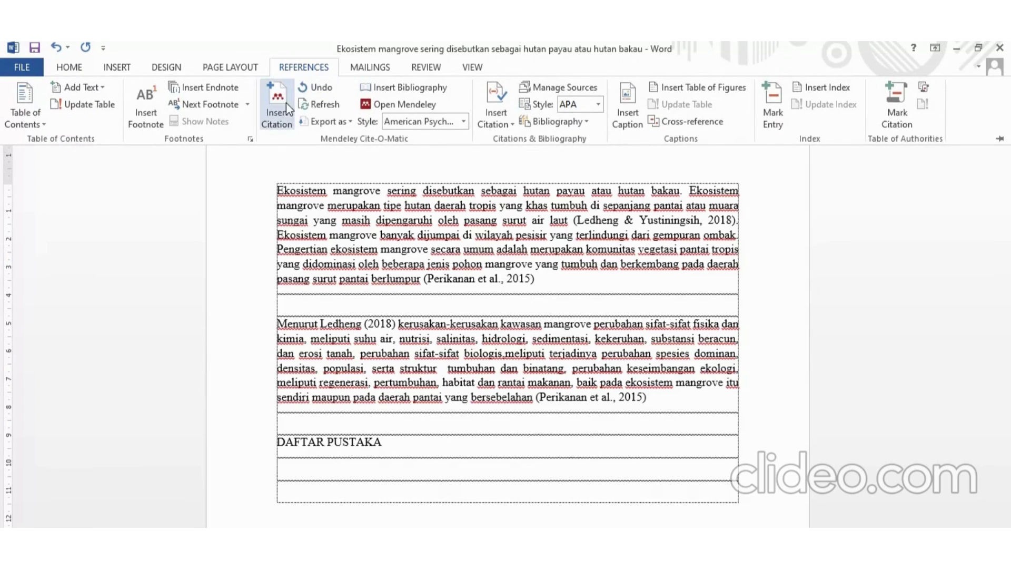
pyautogui.click(393, 90)
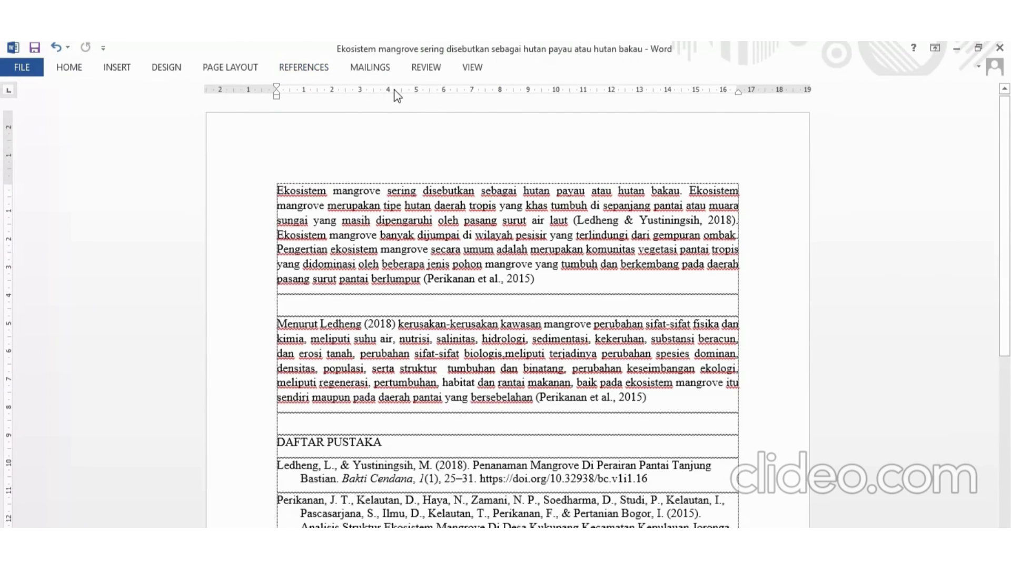
pyautogui.scroll(-5, 1006, 247)
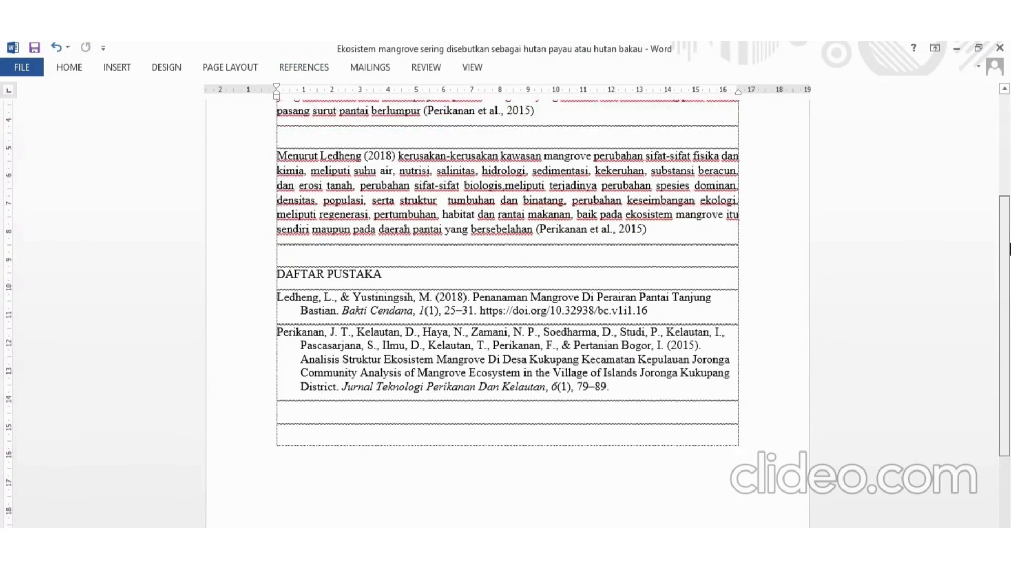
pyautogui.scroll(-2, 1008, 247)
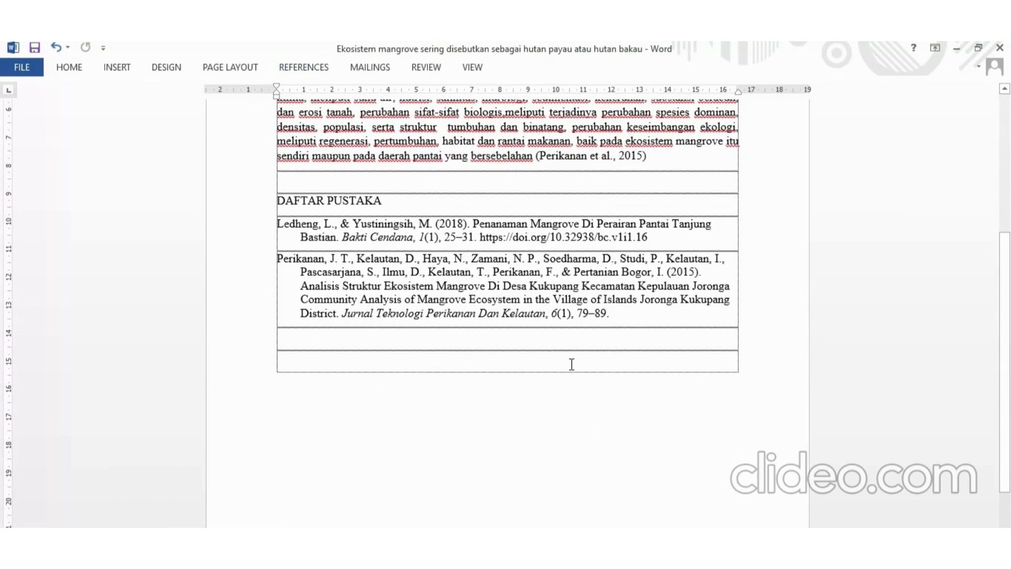